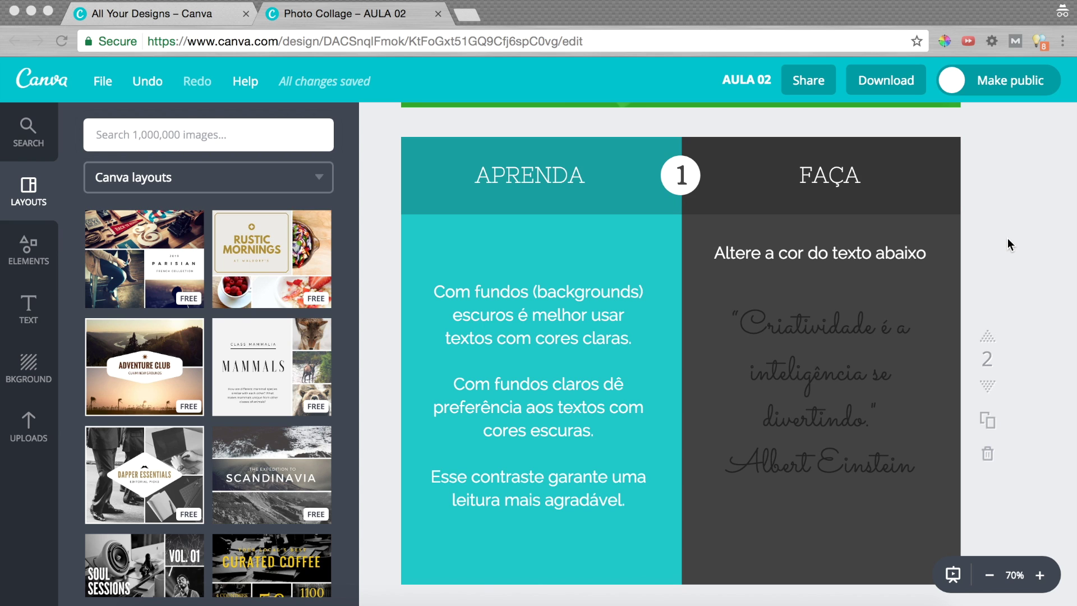
Step: Recolour the handwritten quote on page 2, trying white and light blue before settling on yellow
scroll(993, 275, down, 1)
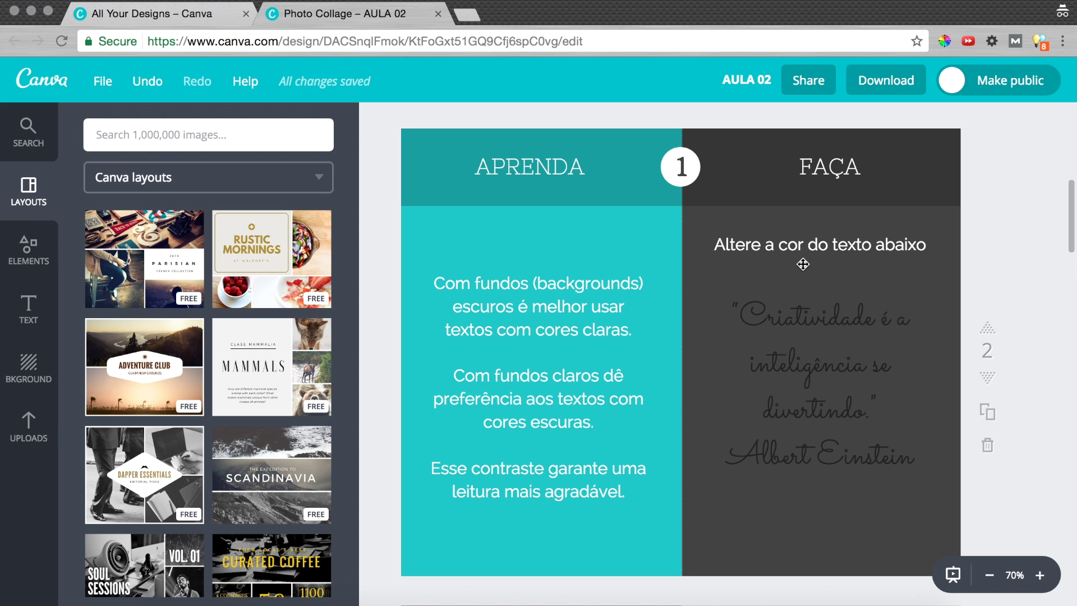
right_click(834, 376)
right_click(772, 363)
click(825, 351)
right_click(824, 351)
click(805, 353)
click(832, 379)
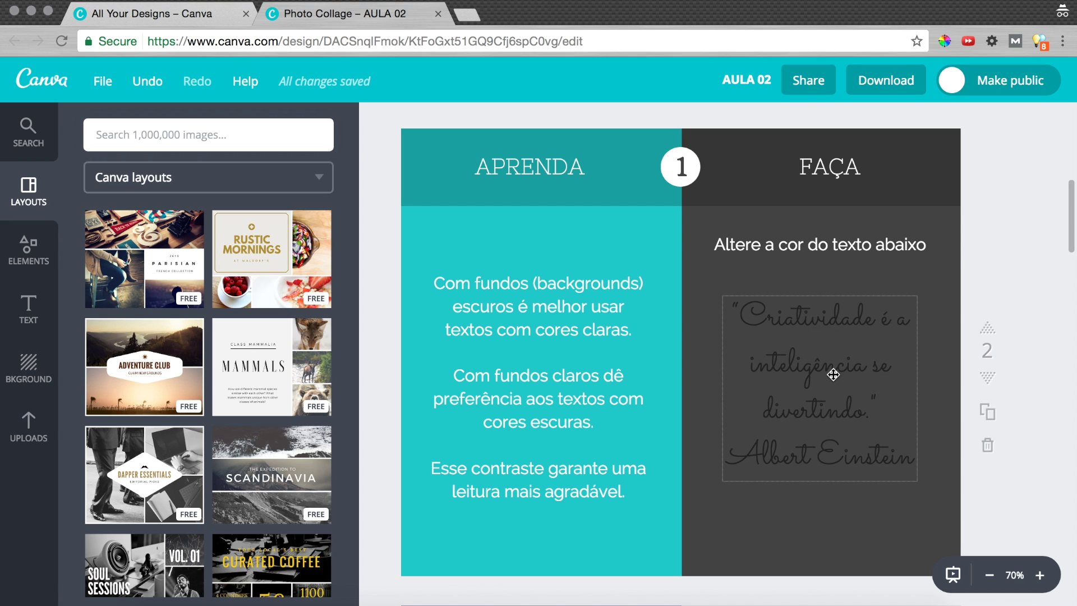
click(833, 374)
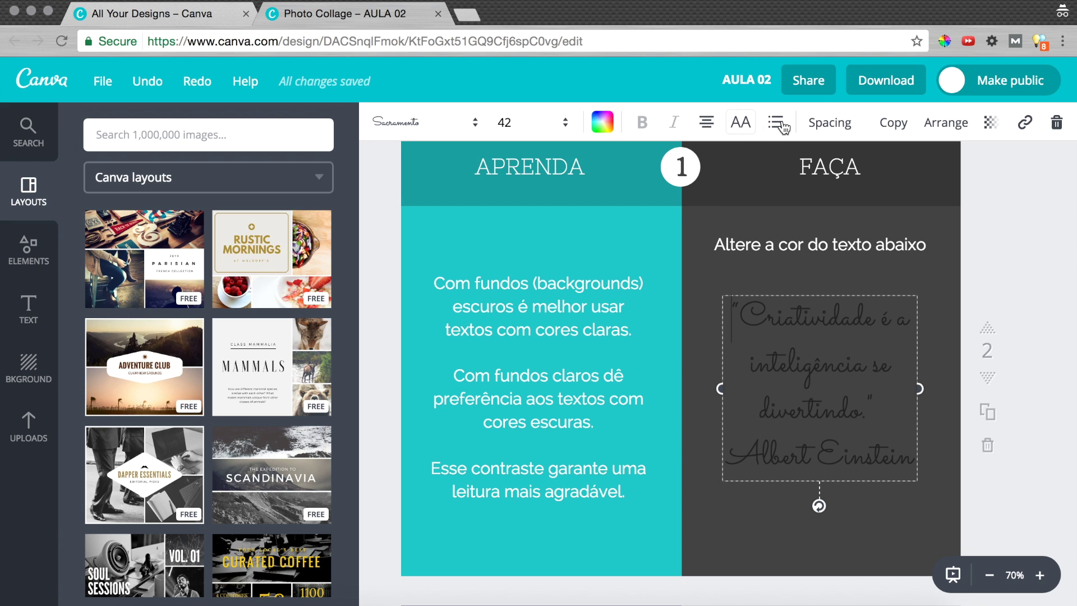
click(609, 124)
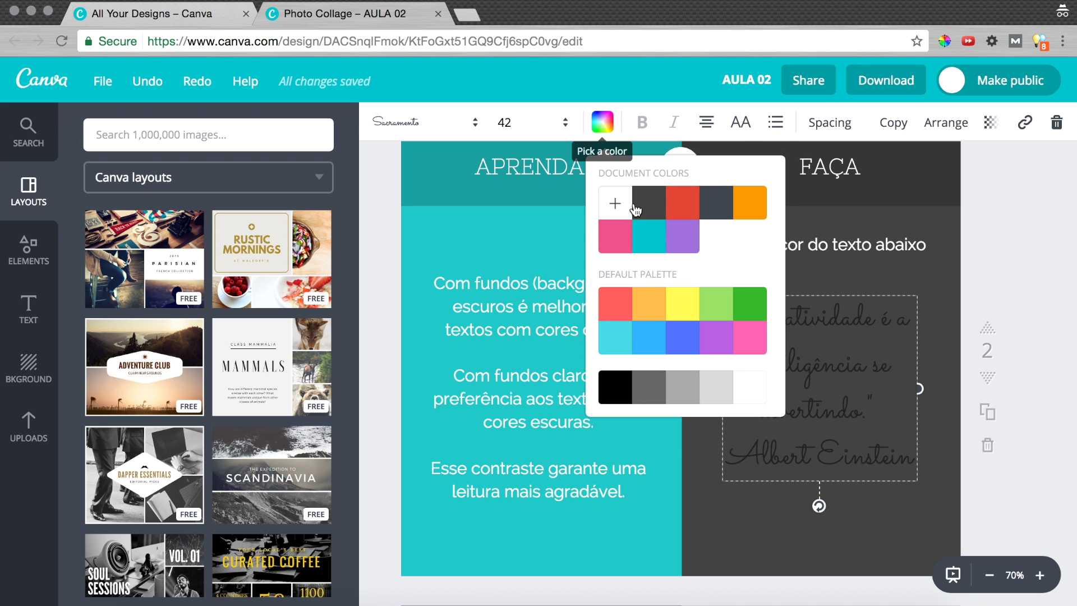
click(752, 393)
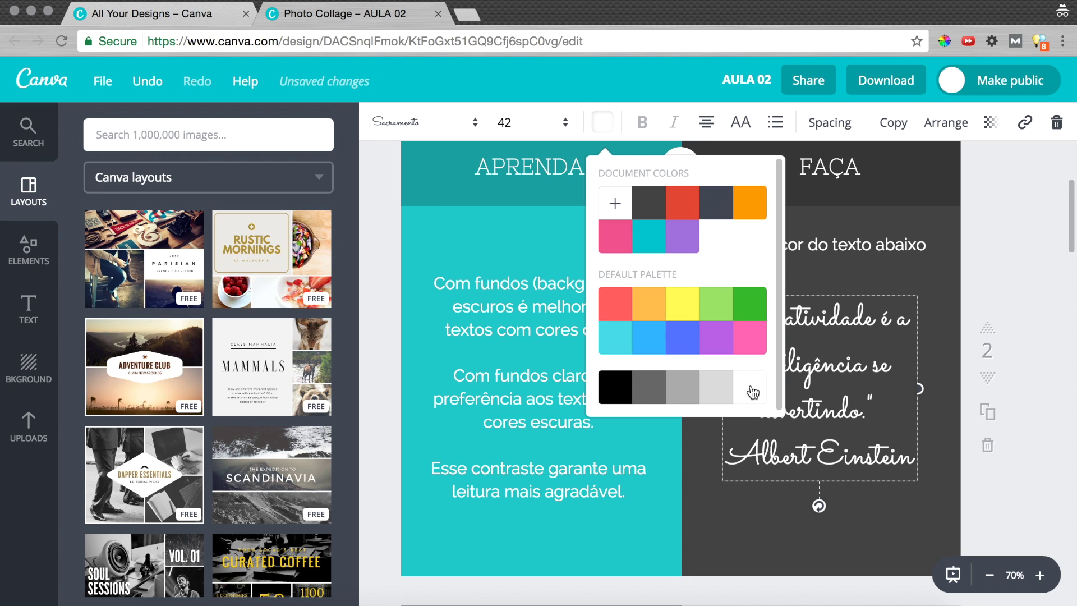
click(617, 338)
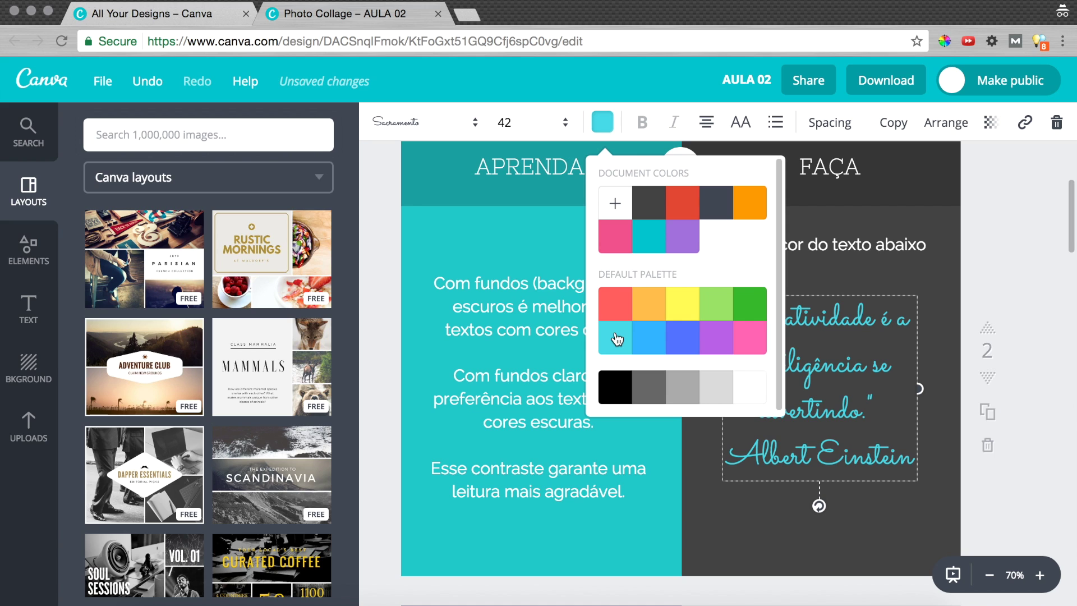
click(684, 310)
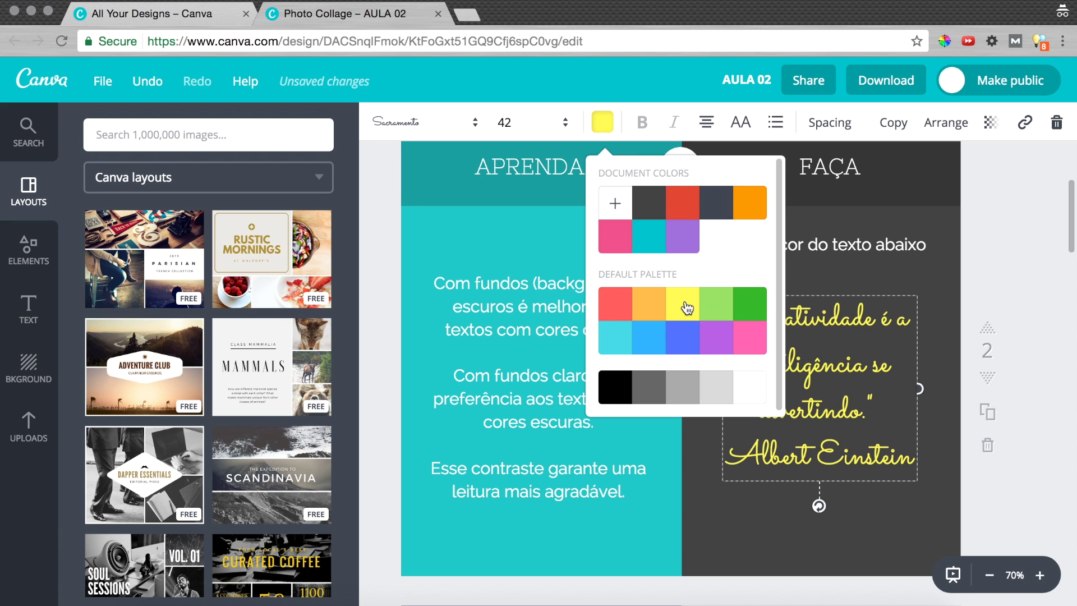
click(1013, 268)
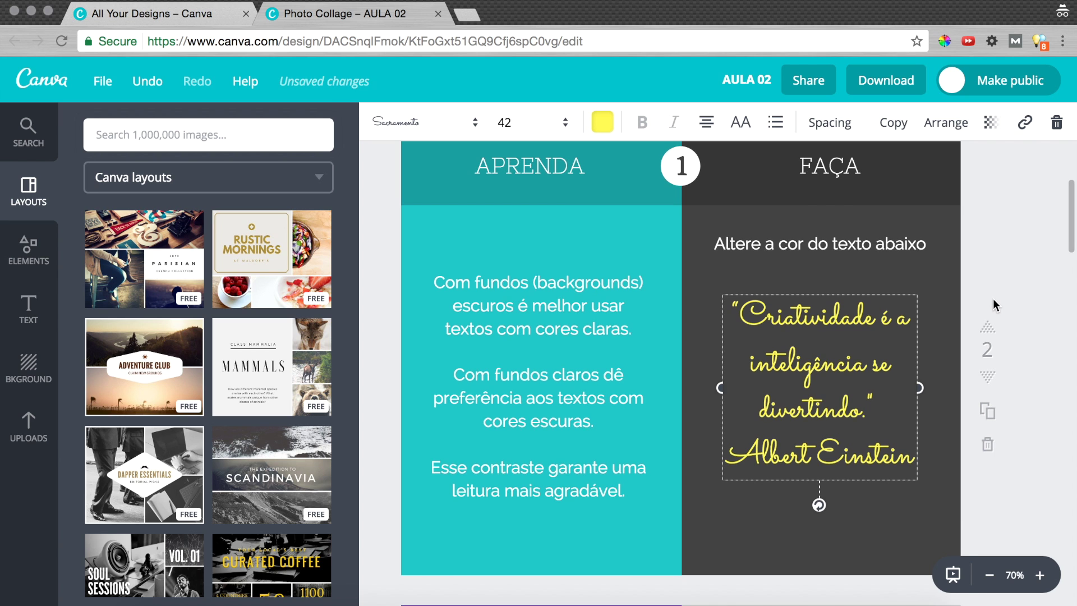
Step: Place the chocolate pie image into the empty grid on page 3 so it fills the grid
scroll(993, 305, down, 6)
scroll(992, 304, down, 2)
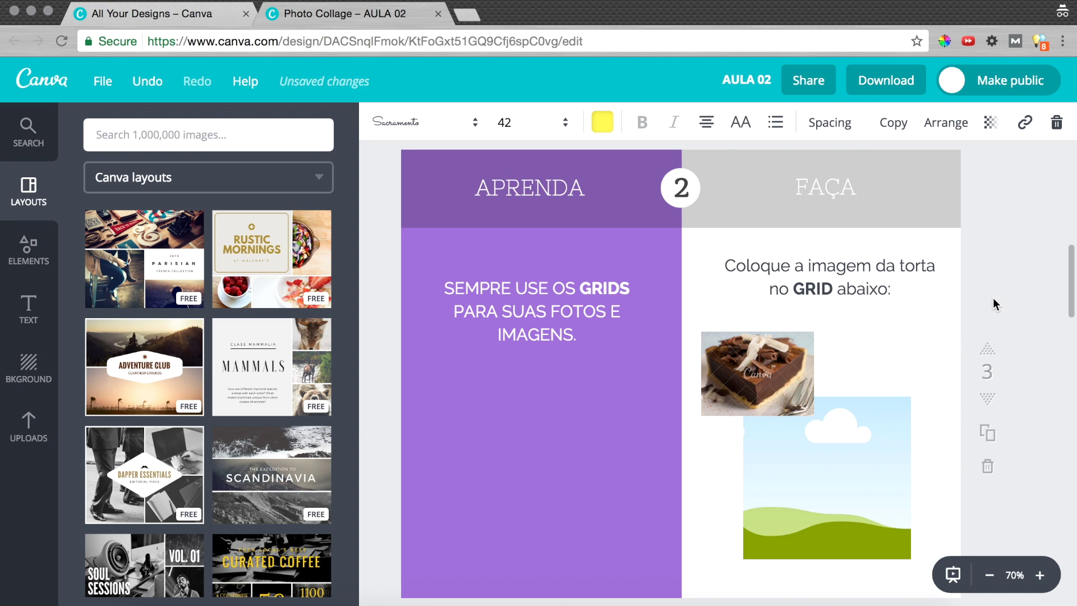
click(898, 423)
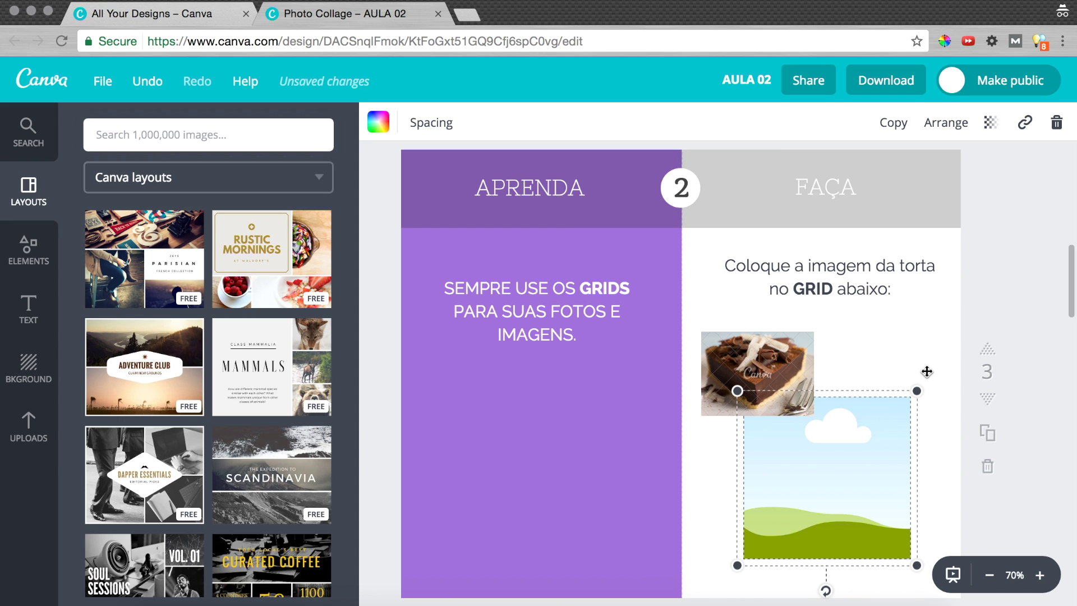
scroll(942, 335, down, 1)
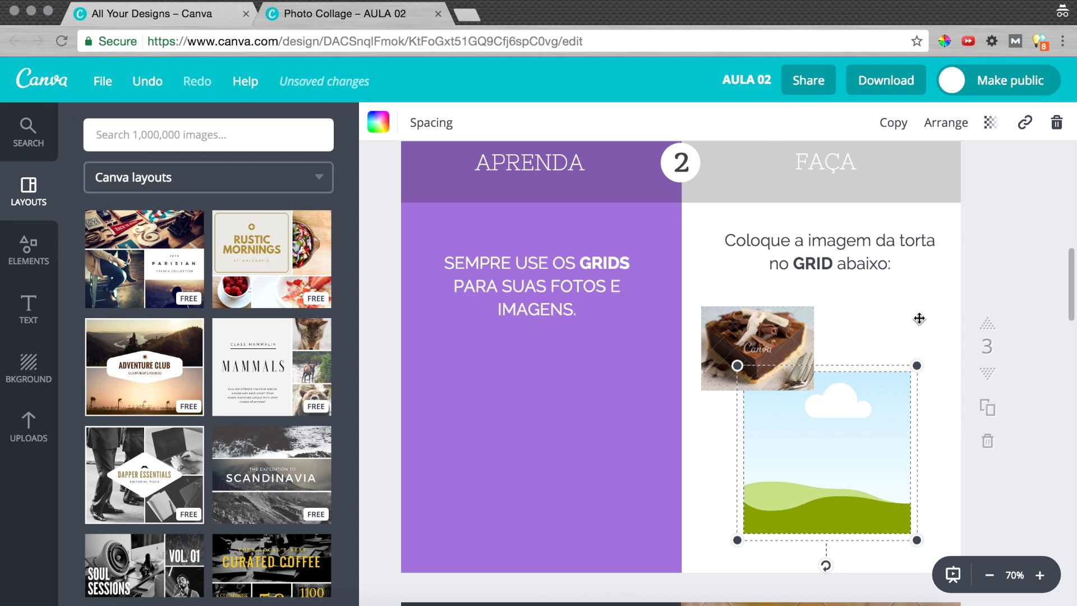
drag(776, 323, 788, 387)
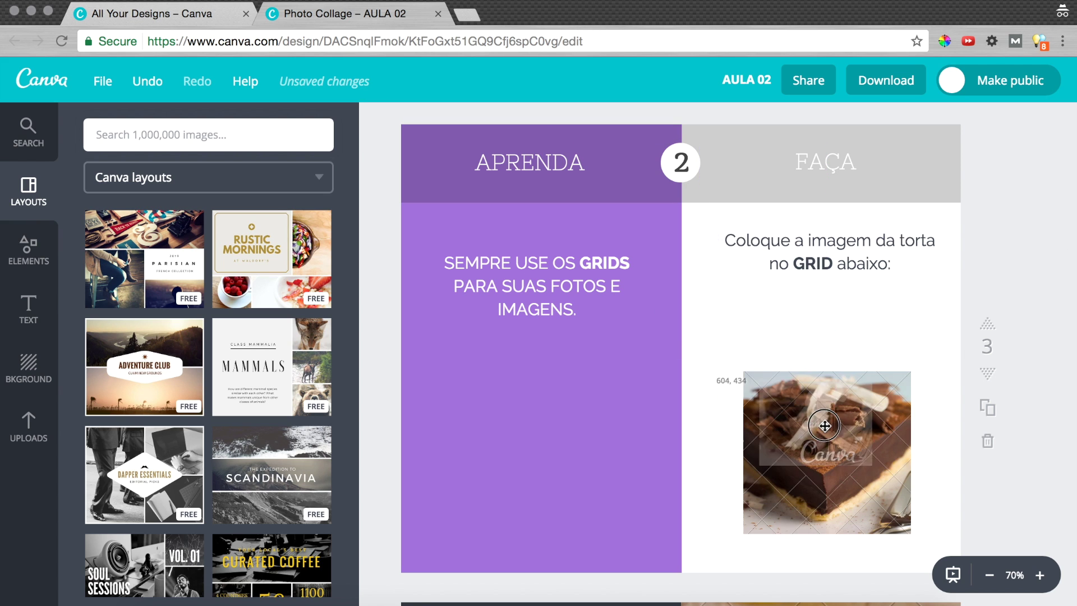
click(828, 428)
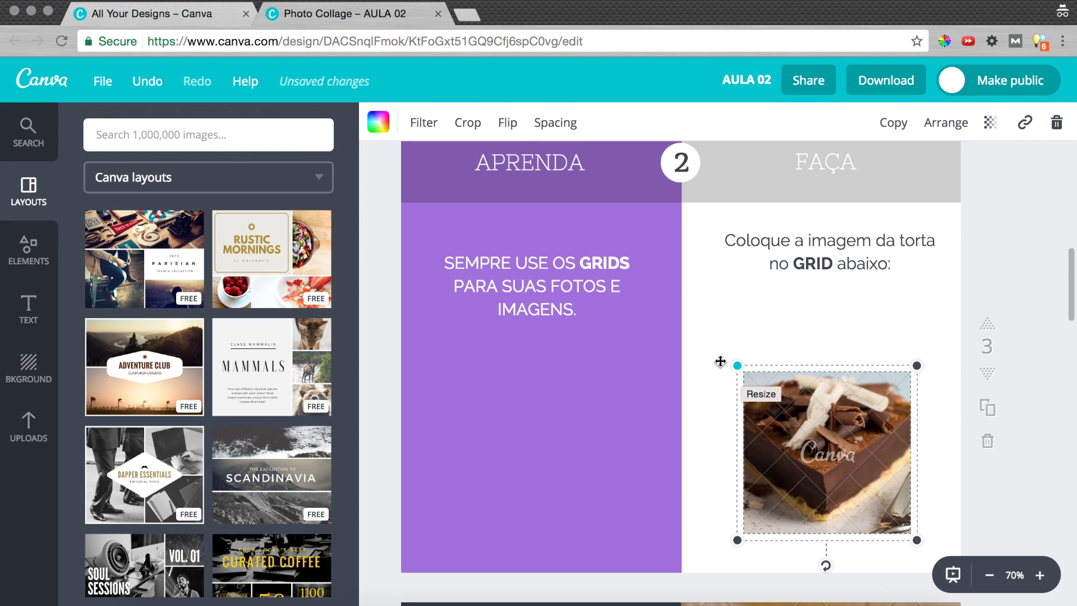
Step: Look through the available grid layouts among the design elements
click(30, 251)
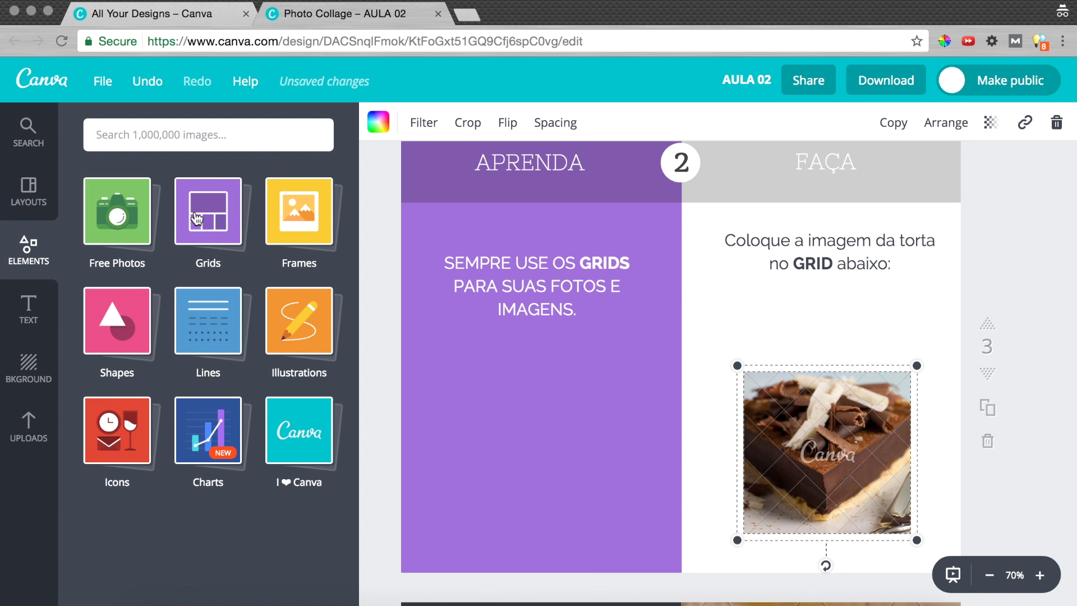
click(202, 219)
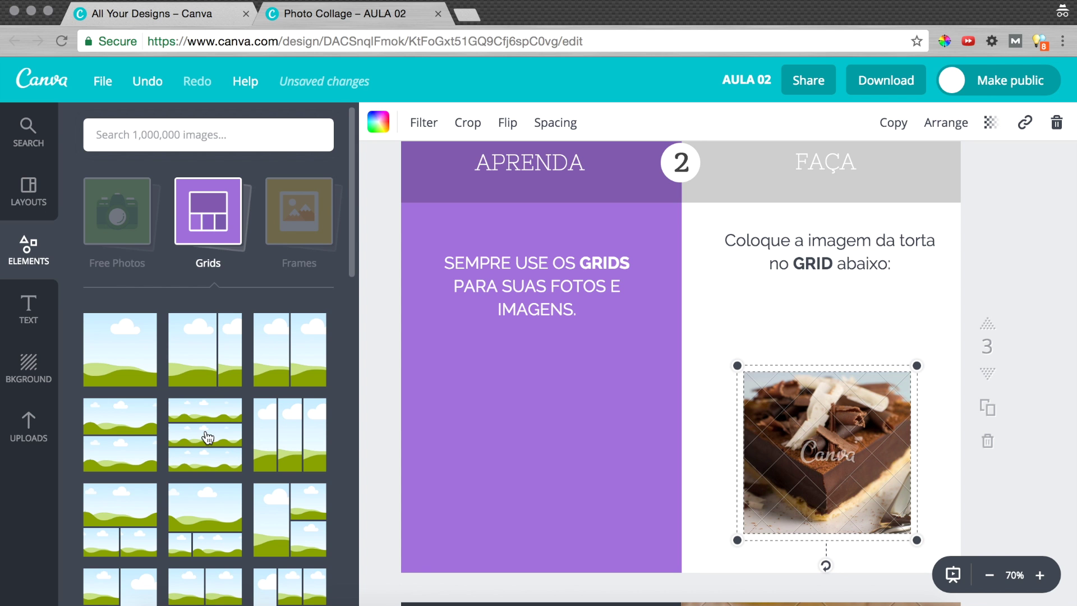
scroll(211, 435, down, 3)
scroll(229, 421, down, 5)
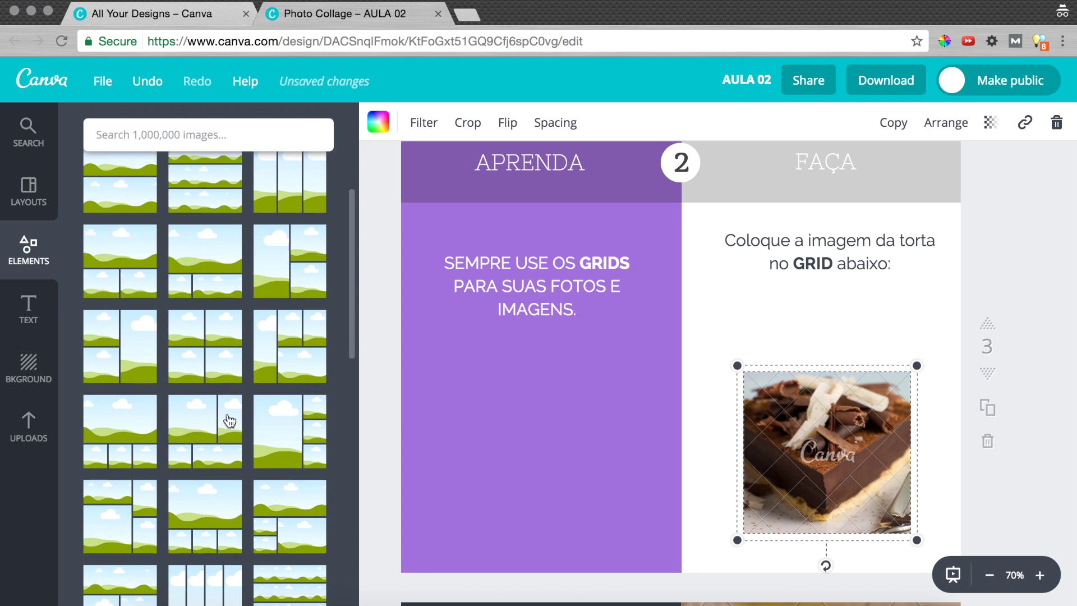
scroll(227, 420, down, 5)
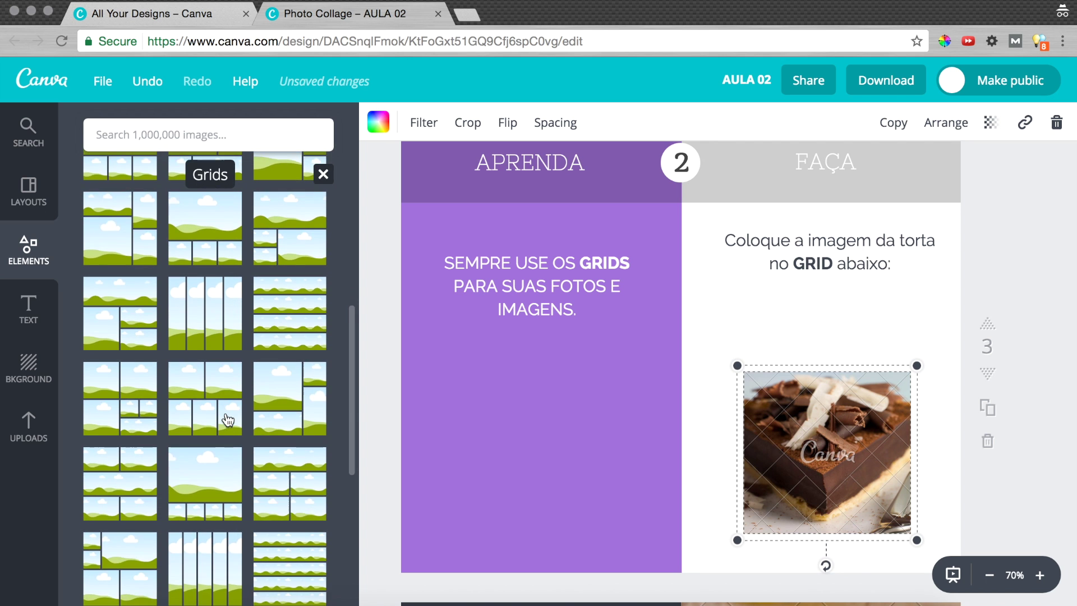
scroll(225, 414, down, 3)
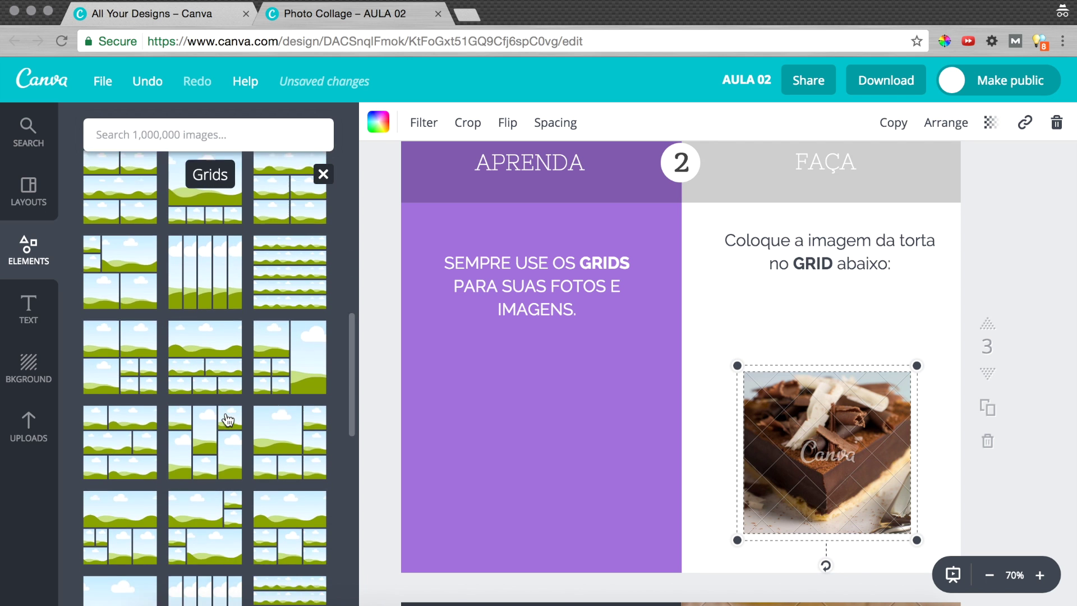
scroll(227, 420, up, 5)
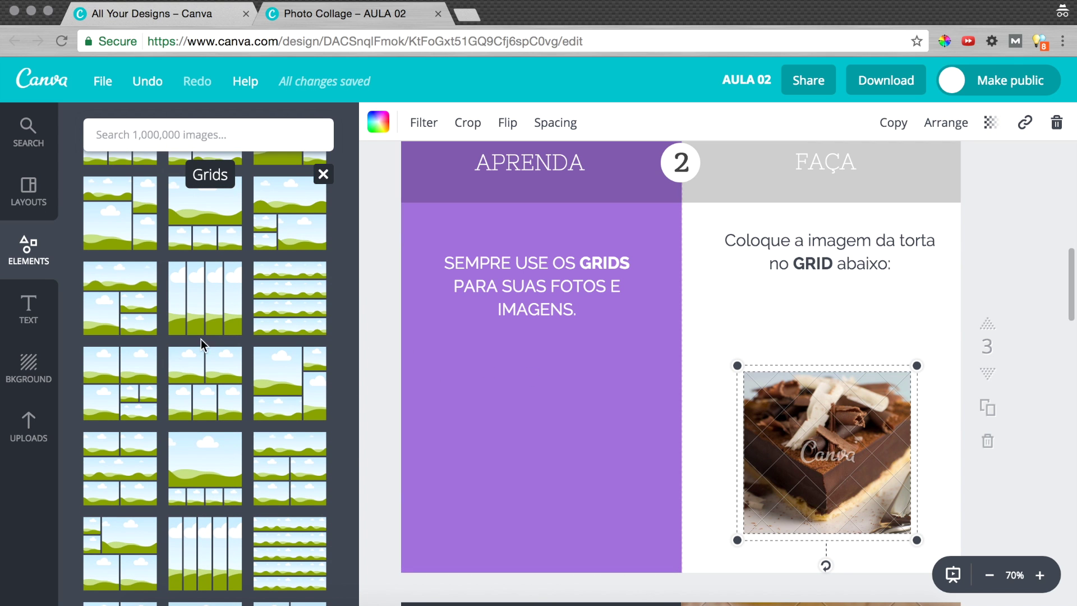
Step: Replace the grid's pie picture with the uploaded laptop photo and enlarge the grid slightly from its upper-left corner
click(23, 422)
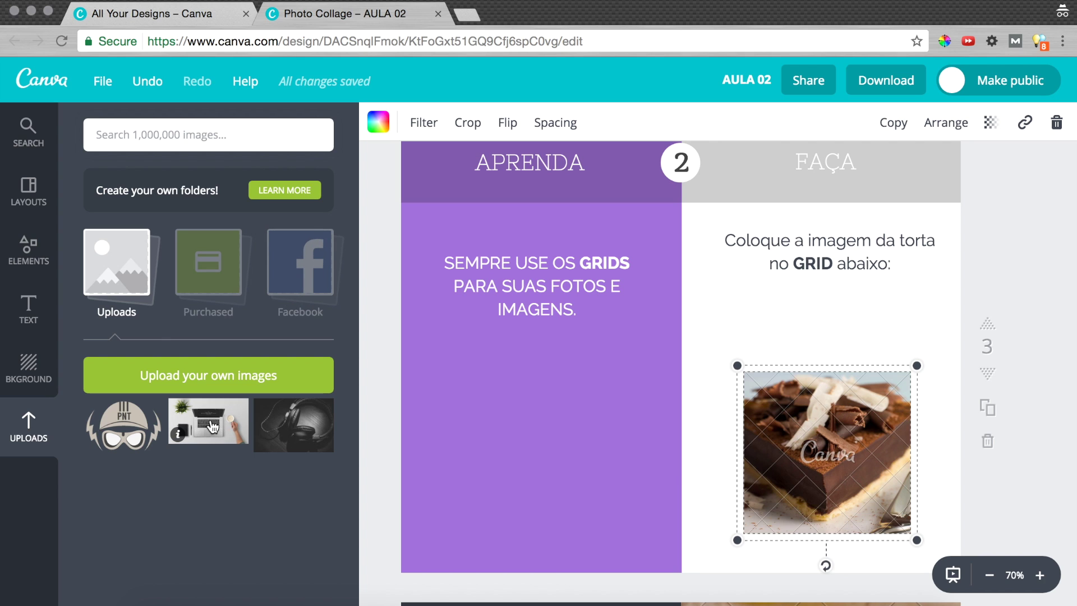
drag(212, 427, 828, 452)
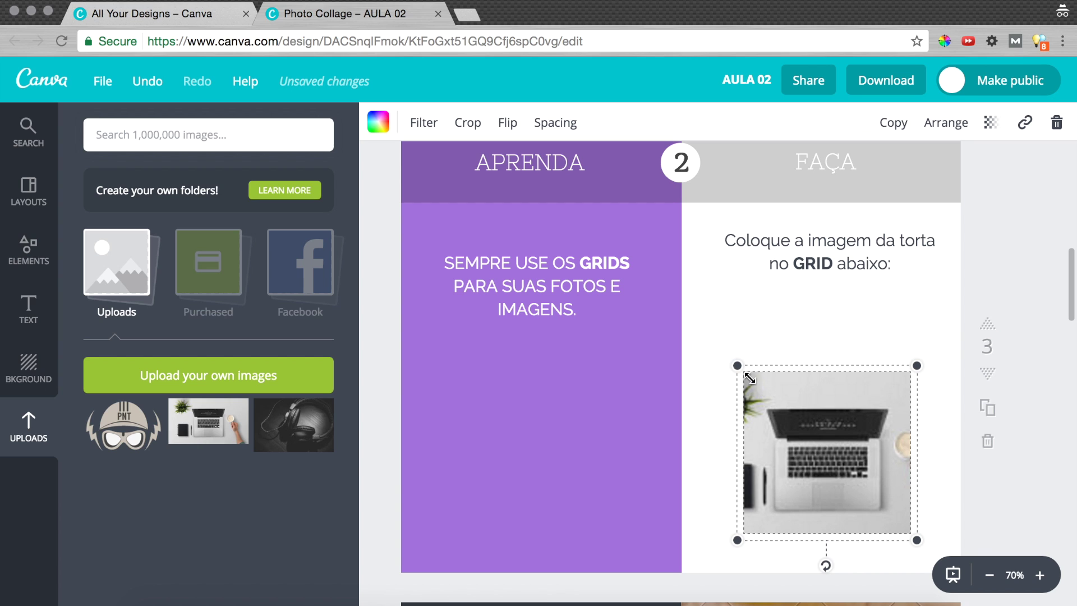
drag(732, 365, 720, 353)
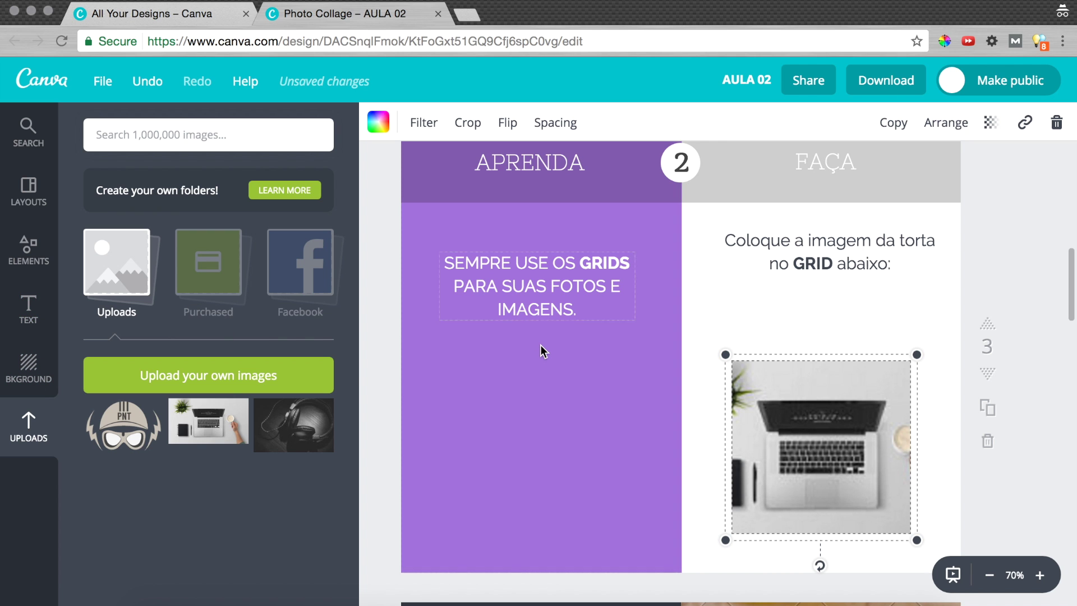
Step: Look through the ready-made text designs for one with a supporting shape to put over the pizza photo on page 4
scroll(543, 351, down, 5)
scroll(540, 345, down, 6)
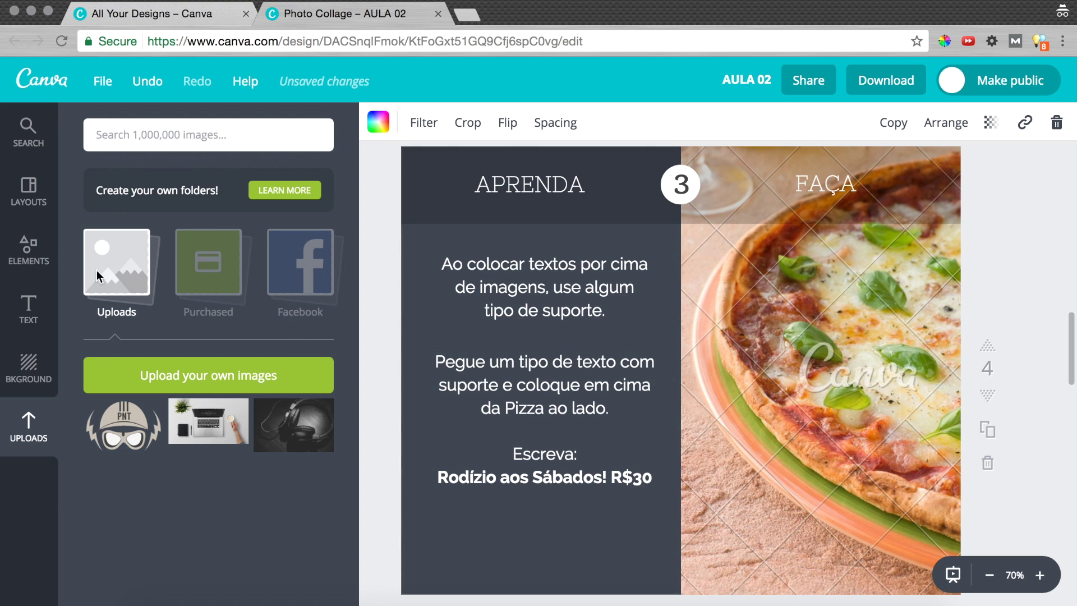
click(30, 308)
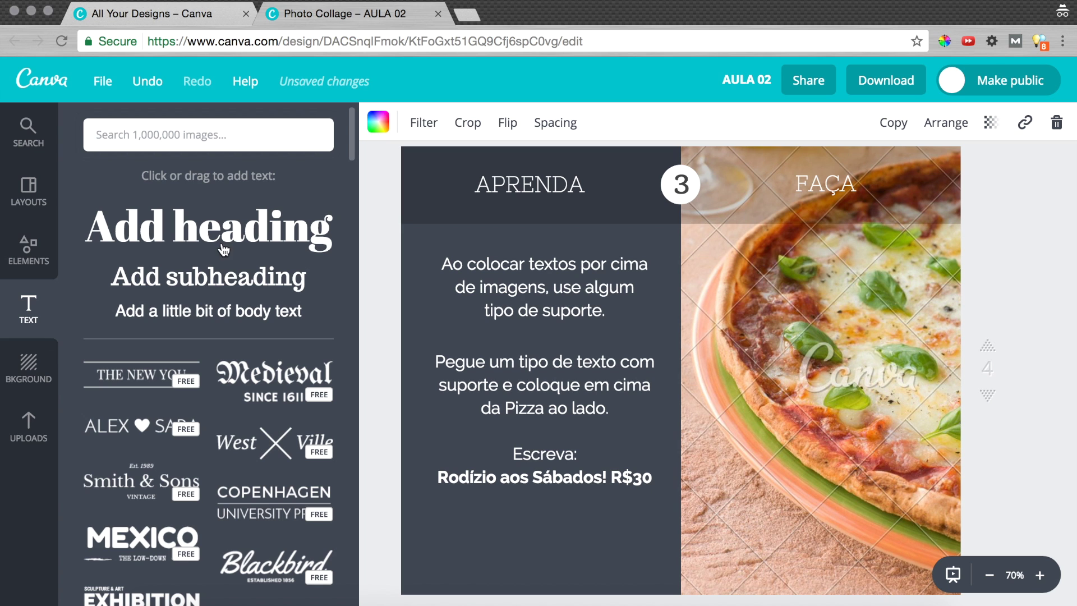
scroll(220, 321, down, 2)
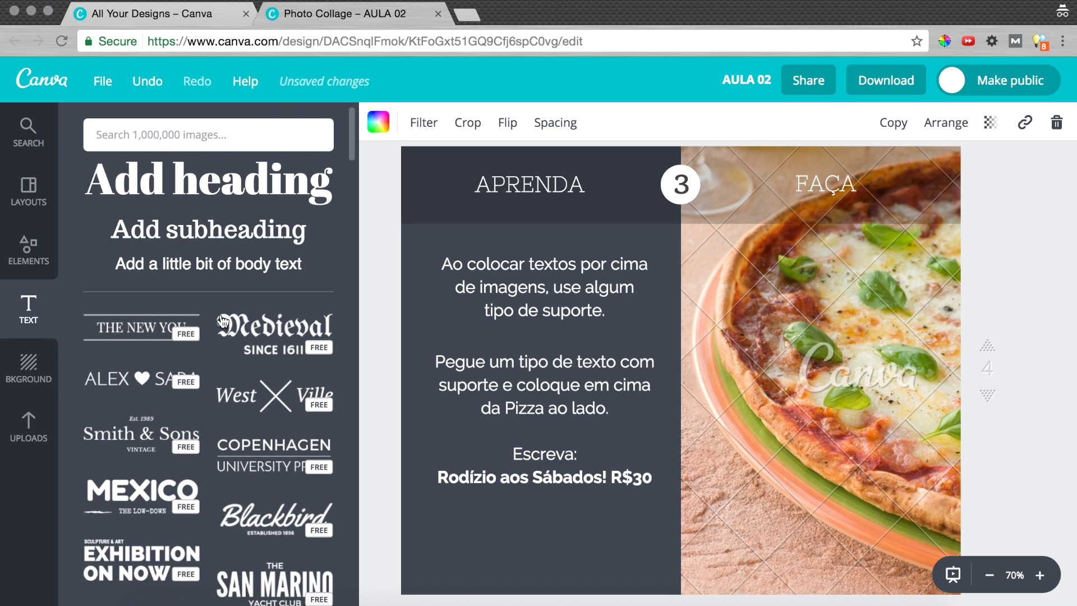
scroll(221, 321, down, 3)
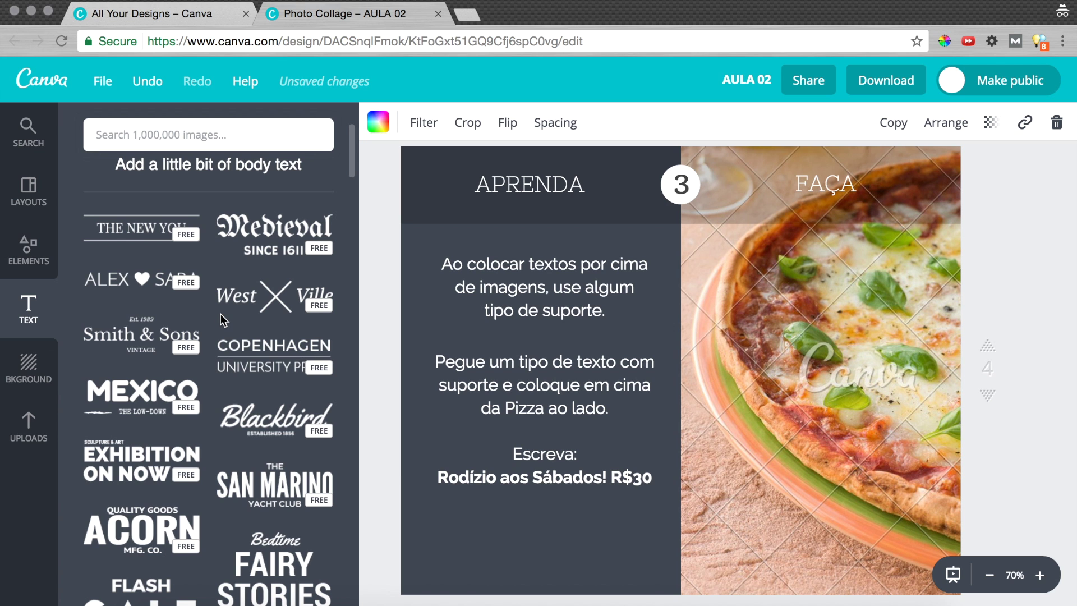
scroll(223, 320, down, 6)
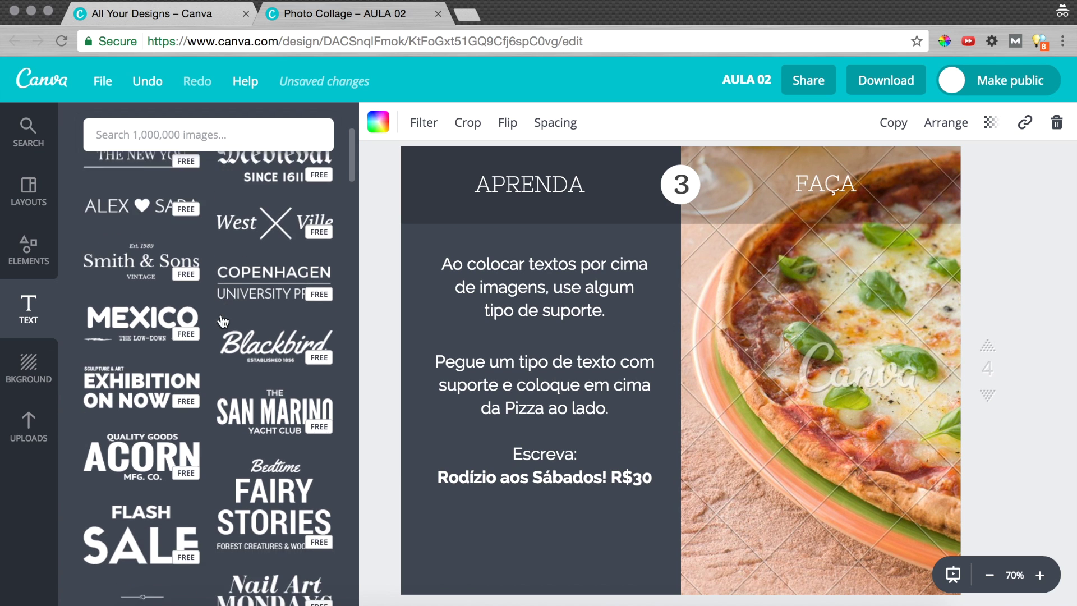
scroll(223, 320, down, 12)
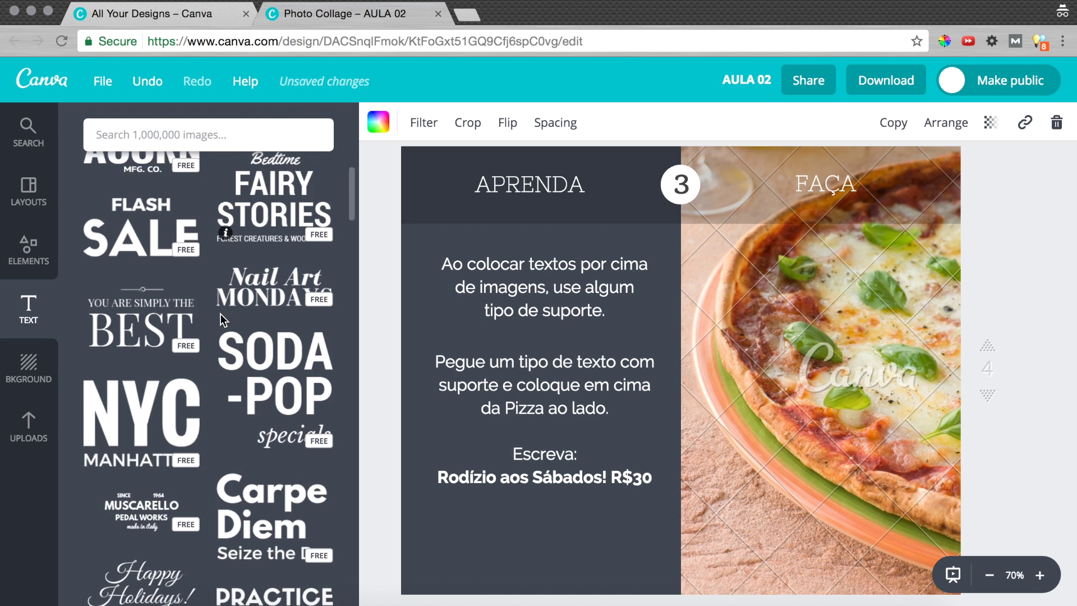
scroll(223, 321, down, 7)
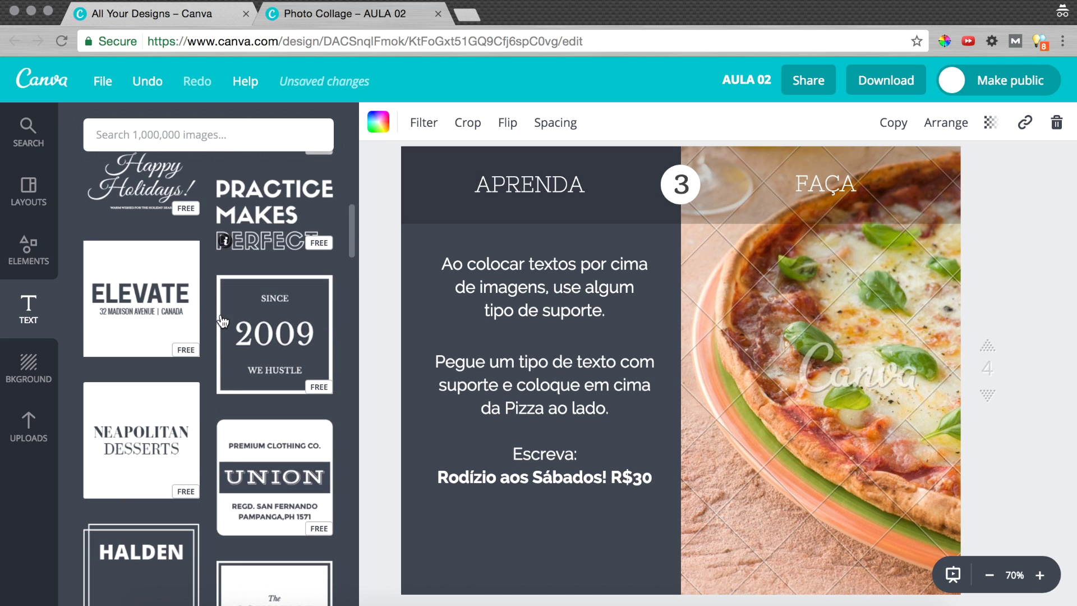
scroll(224, 319, down, 3)
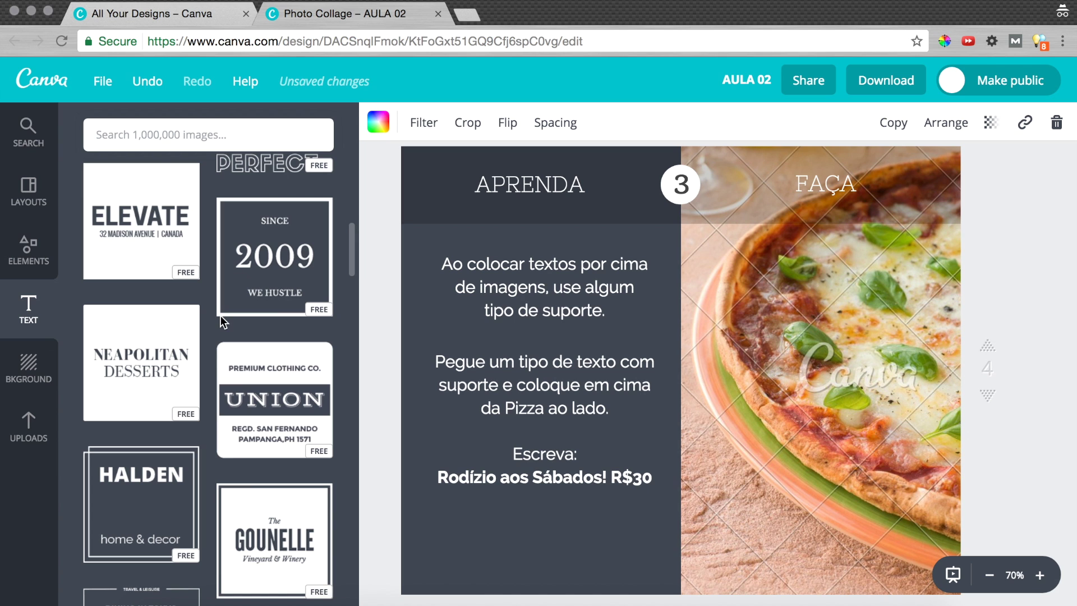
scroll(221, 406, down, 3)
scroll(221, 406, down, 1)
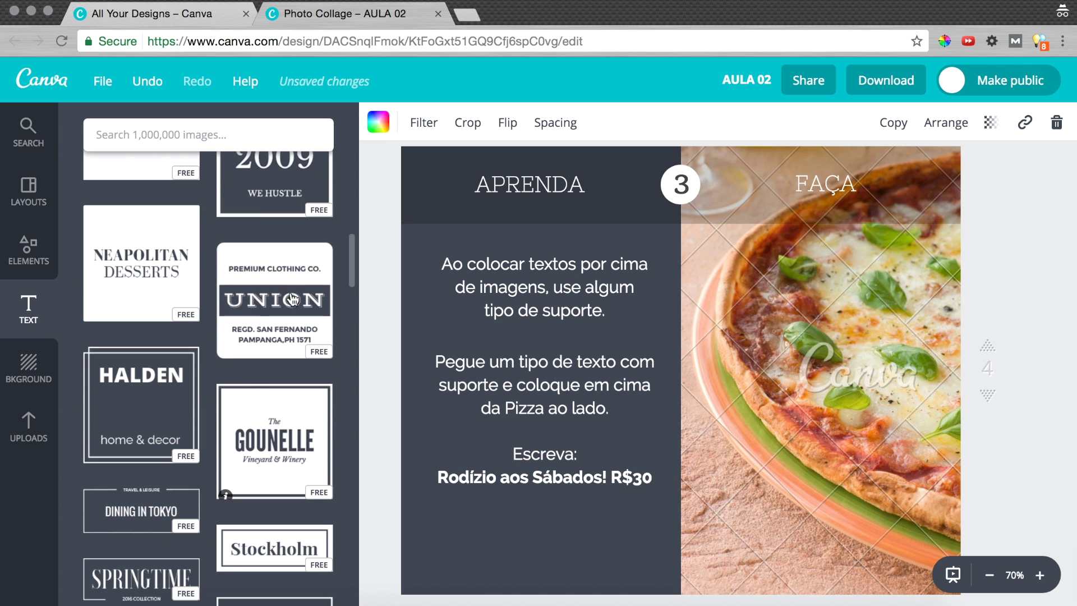
scroll(269, 359, down, 6)
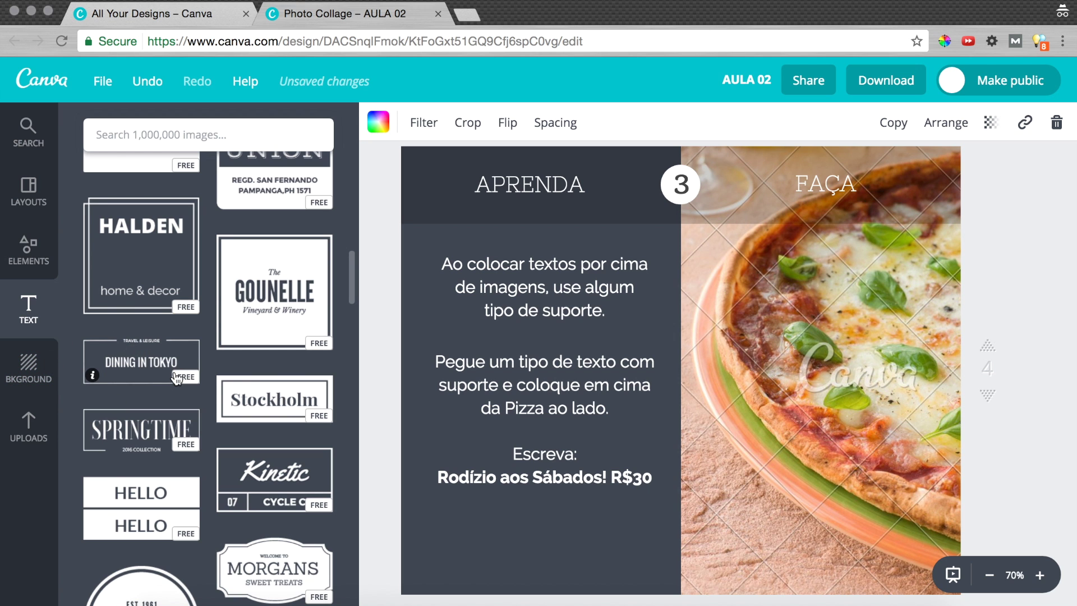
scroll(177, 379, down, 13)
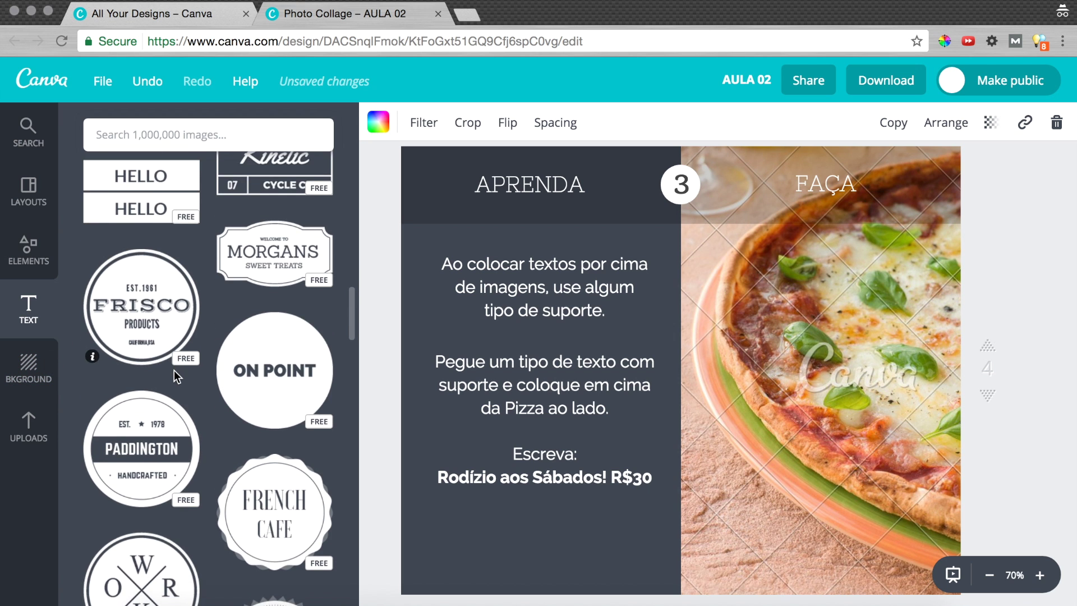
scroll(176, 372, down, 13)
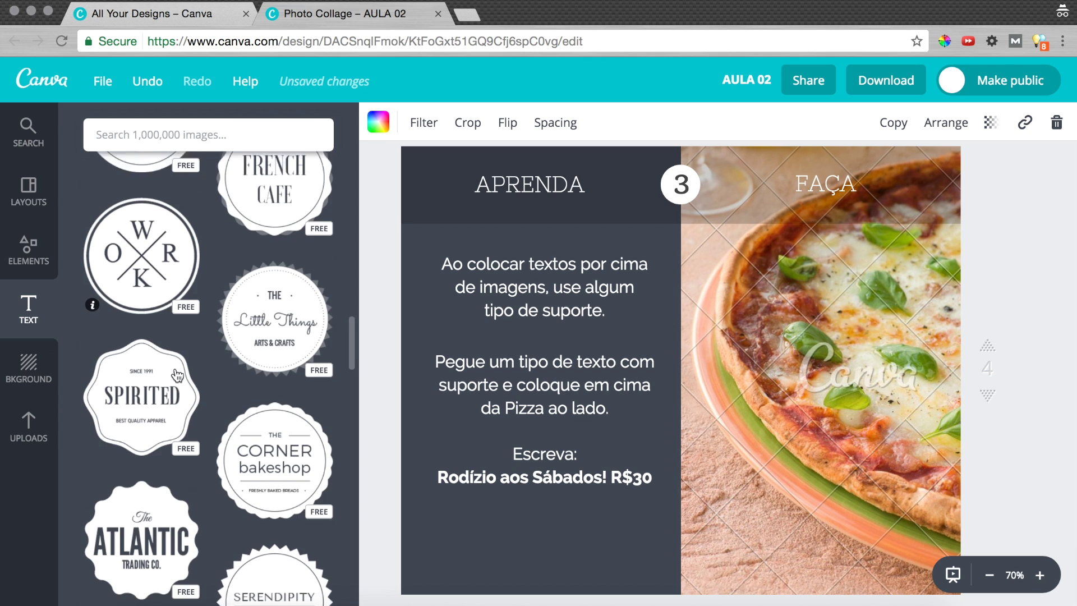
scroll(177, 374, down, 8)
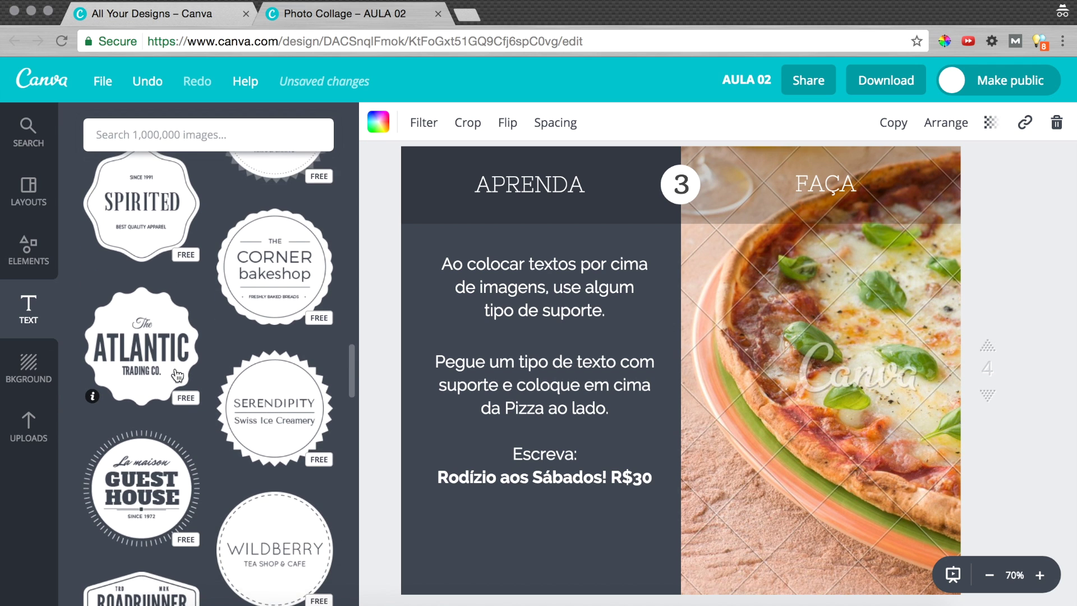
scroll(177, 375, down, 2)
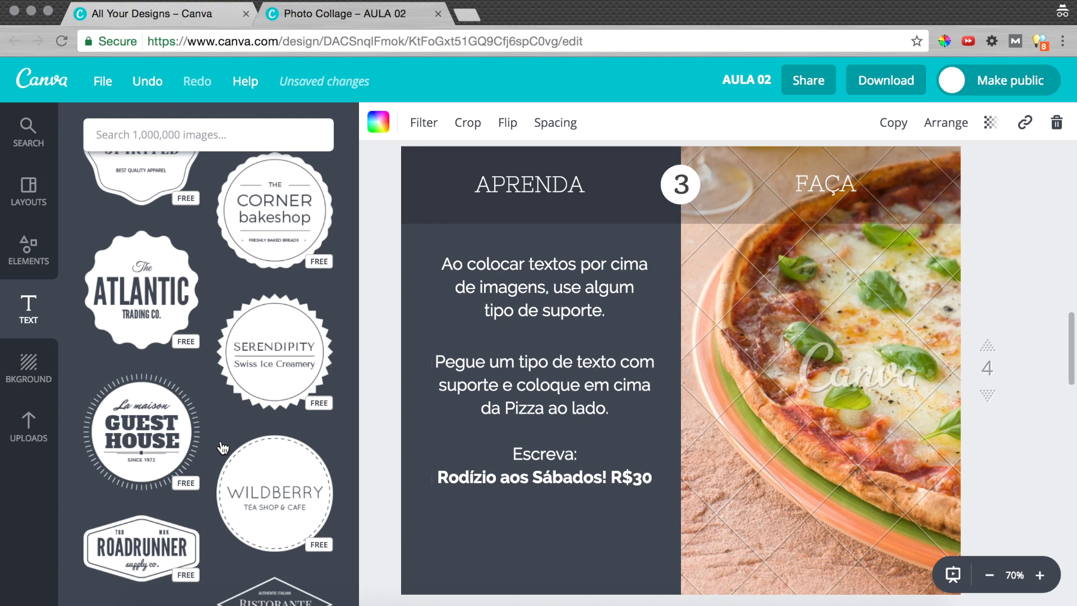
scroll(223, 443, down, 13)
scroll(223, 443, down, 18)
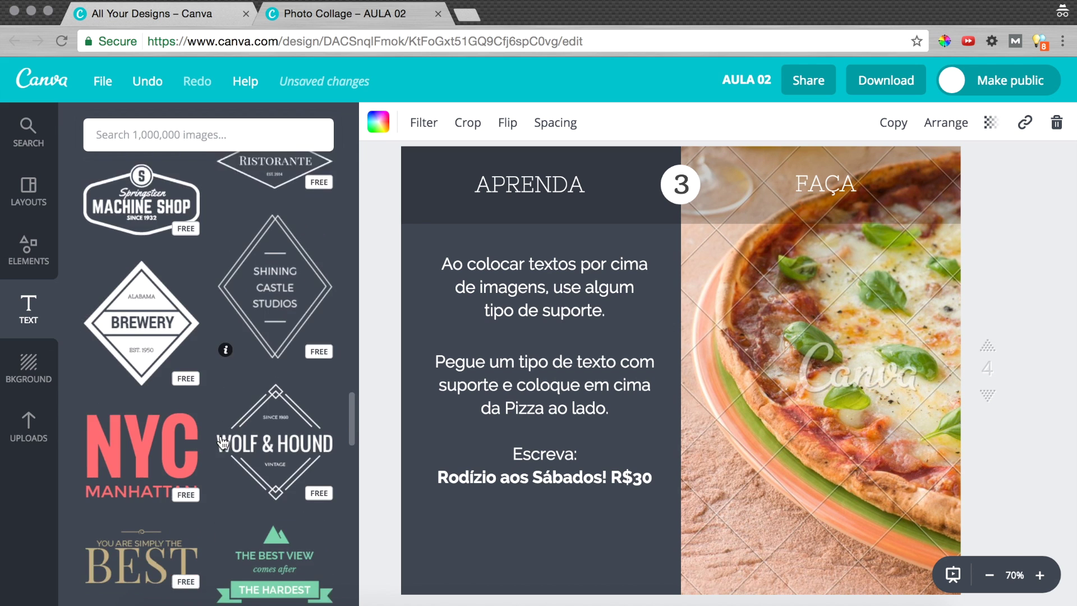
scroll(220, 437, down, 16)
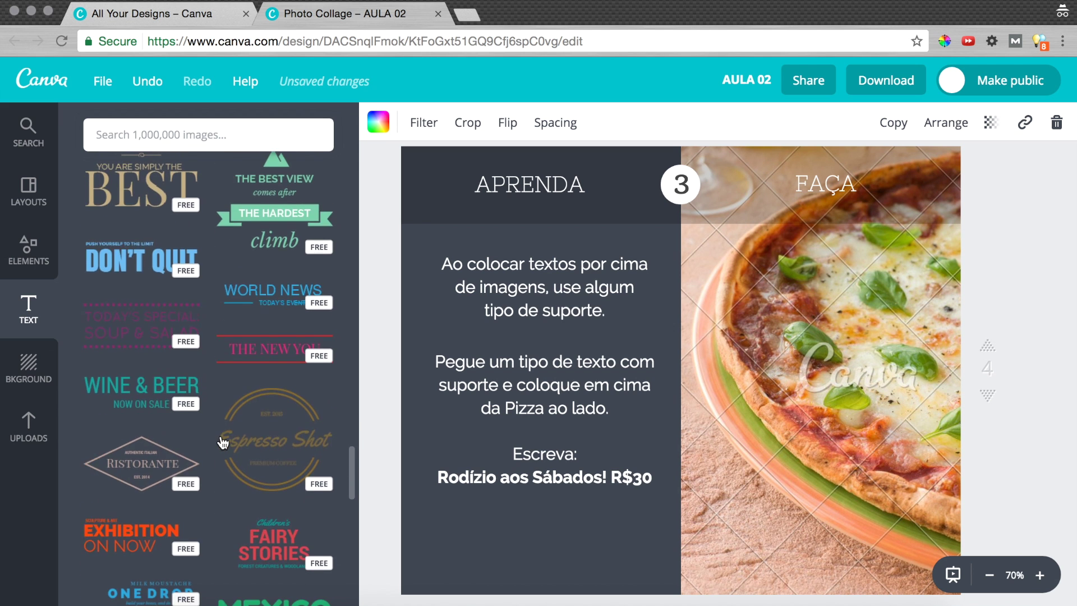
scroll(221, 437, down, 13)
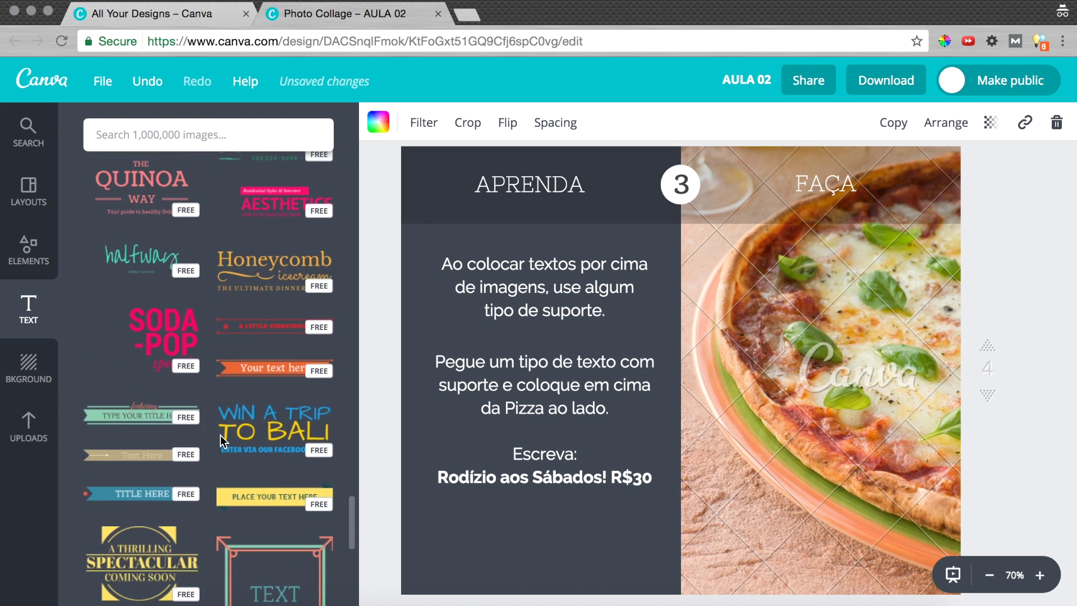
scroll(223, 442, down, 15)
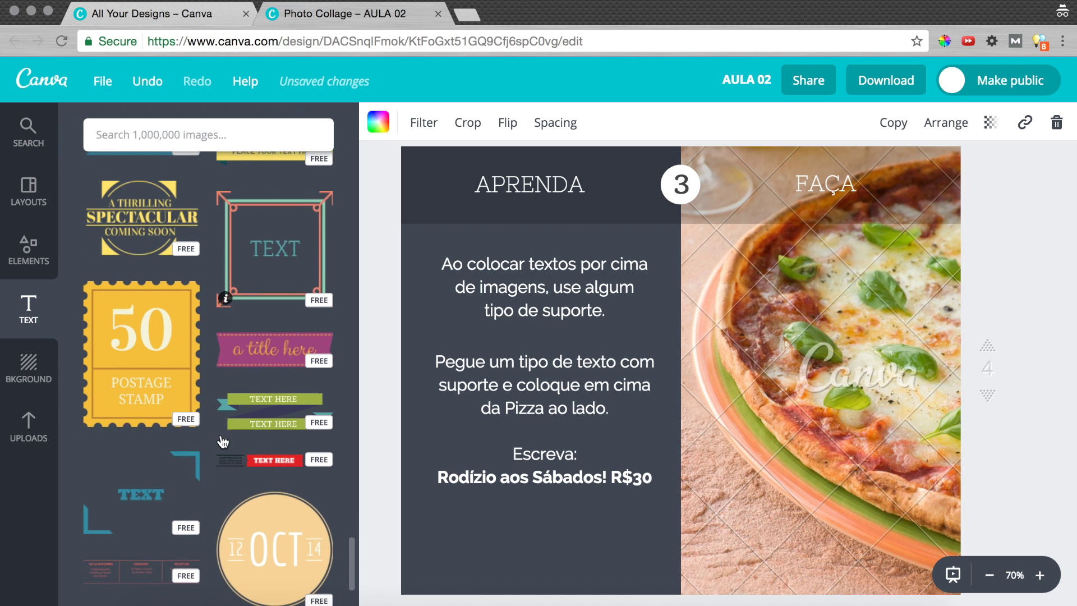
scroll(224, 440, down, 20)
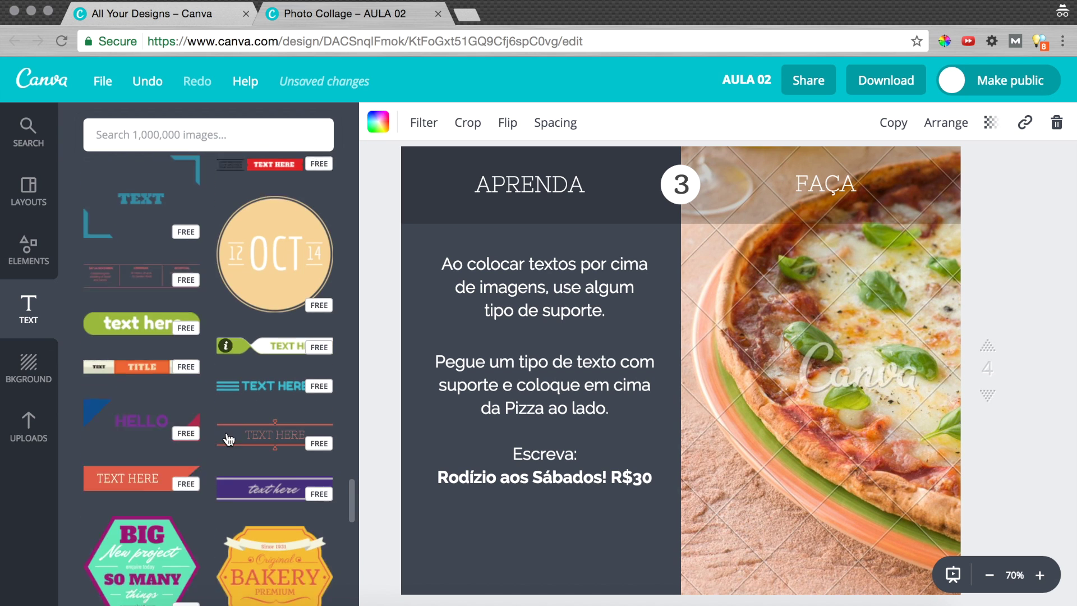
scroll(227, 439, down, 18)
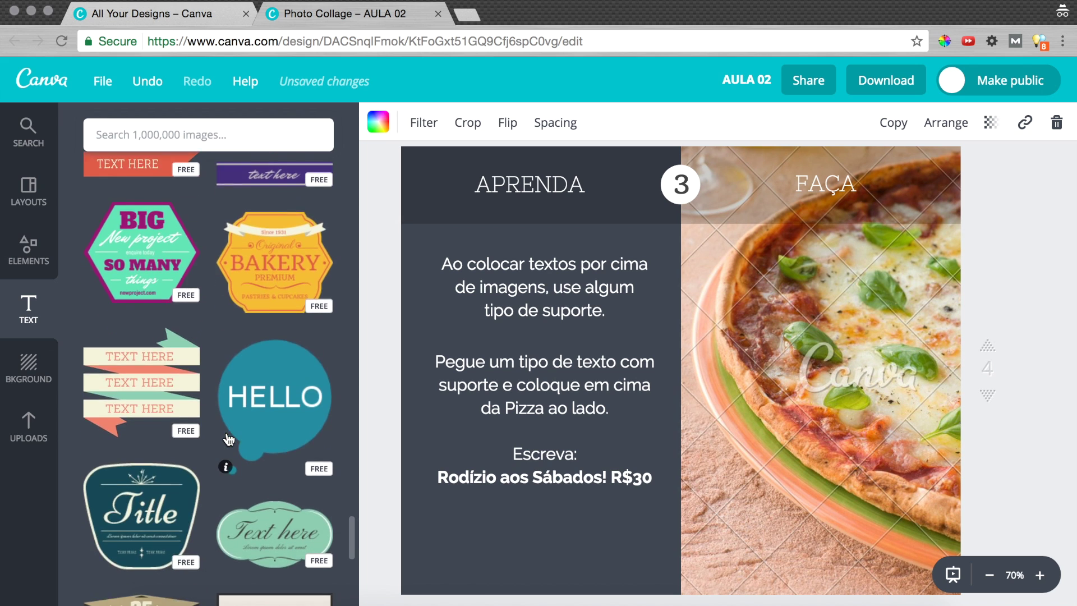
scroll(227, 438, down, 8)
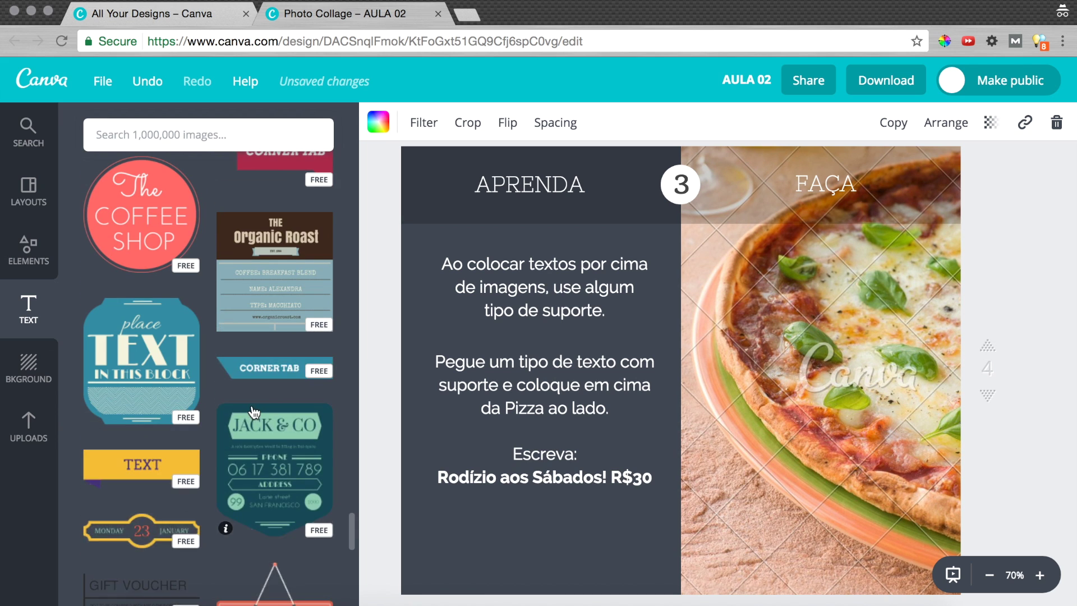
scroll(251, 418, down, 5)
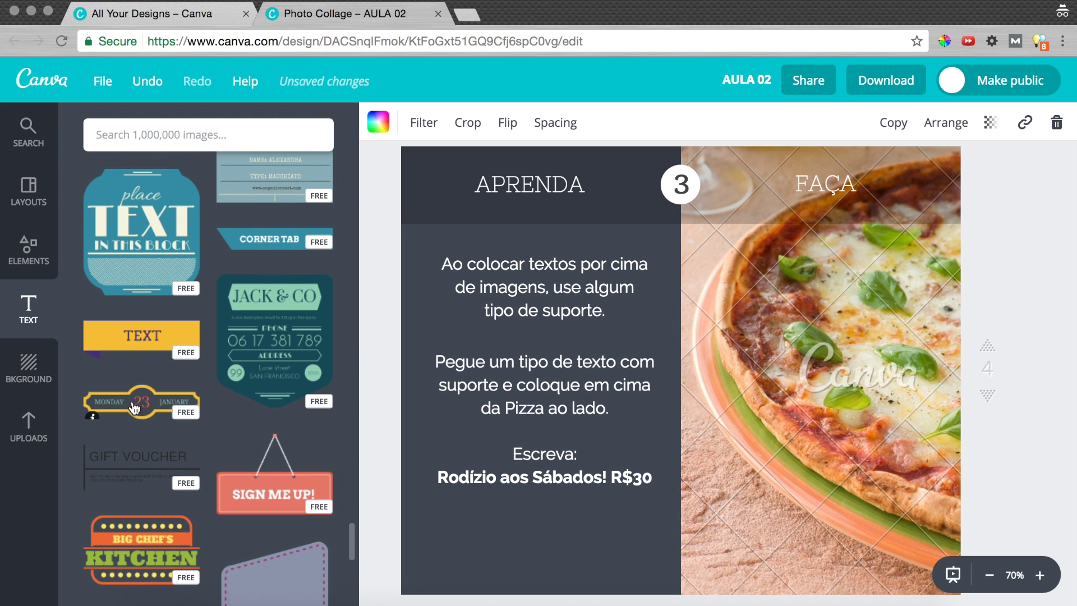
Step: Add the yellow "Monday 23 January" text badge to the design and locate it among the pages
drag(143, 408, 812, 474)
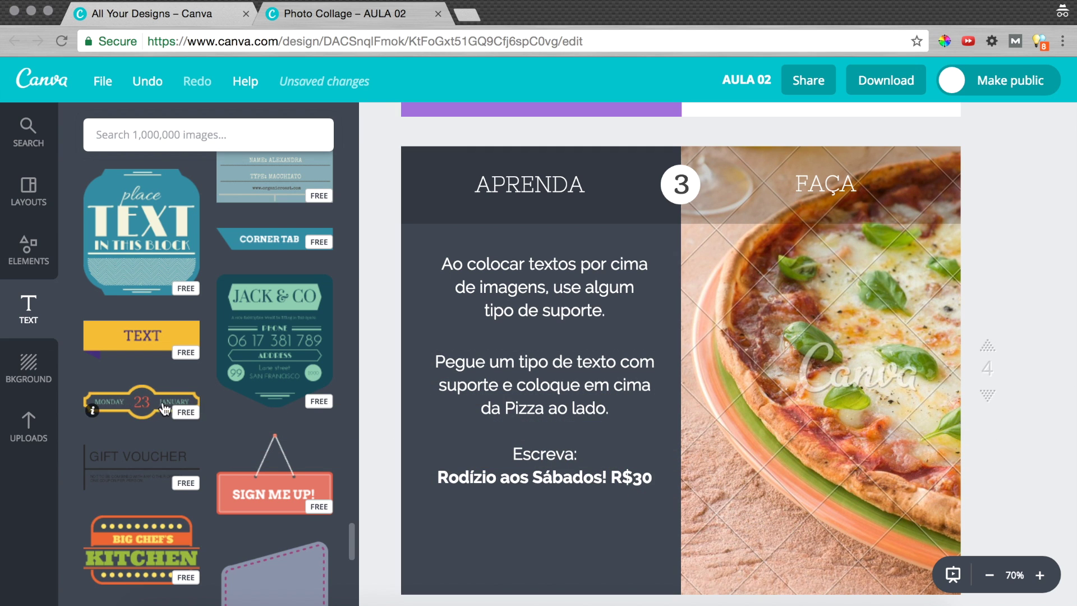
click(143, 406)
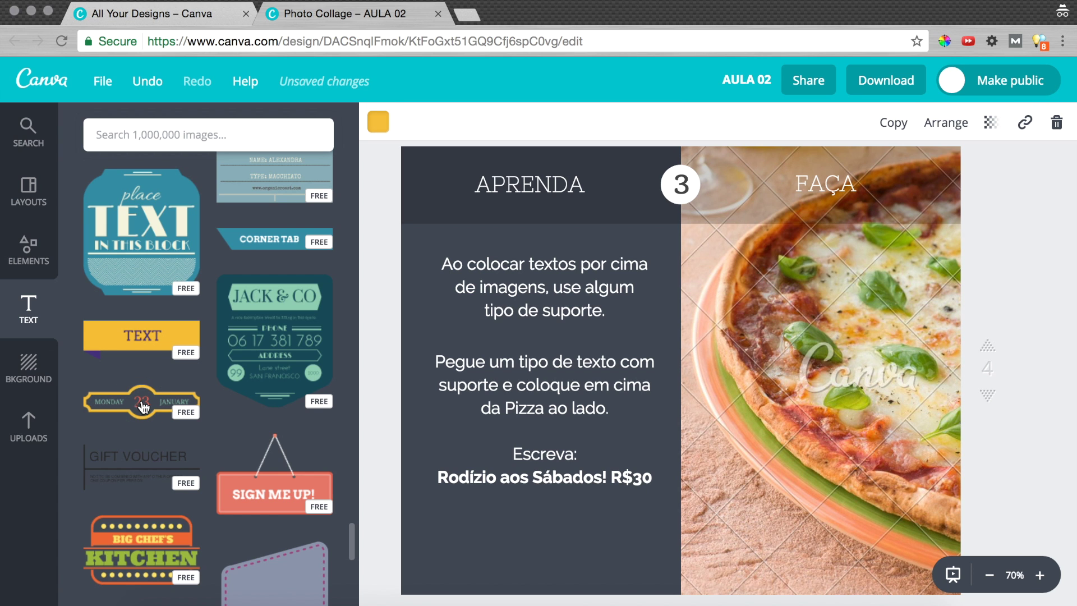
scroll(665, 377, up, 5)
scroll(665, 377, up, 3)
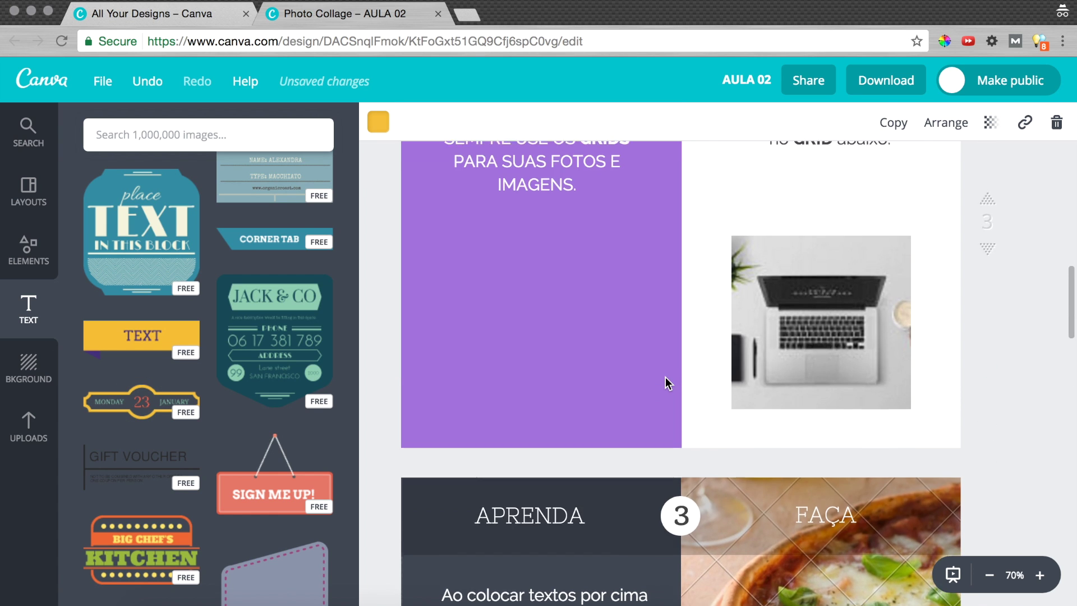
scroll(665, 377, down, 8)
scroll(666, 380, up, 3)
scroll(666, 380, down, 5)
Step: Move the yellow date badge up onto page 4 so it partly overlaps the pizza photo
click(762, 389)
drag(761, 390, 759, 236)
scroll(756, 310, up, 1)
scroll(756, 311, up, 5)
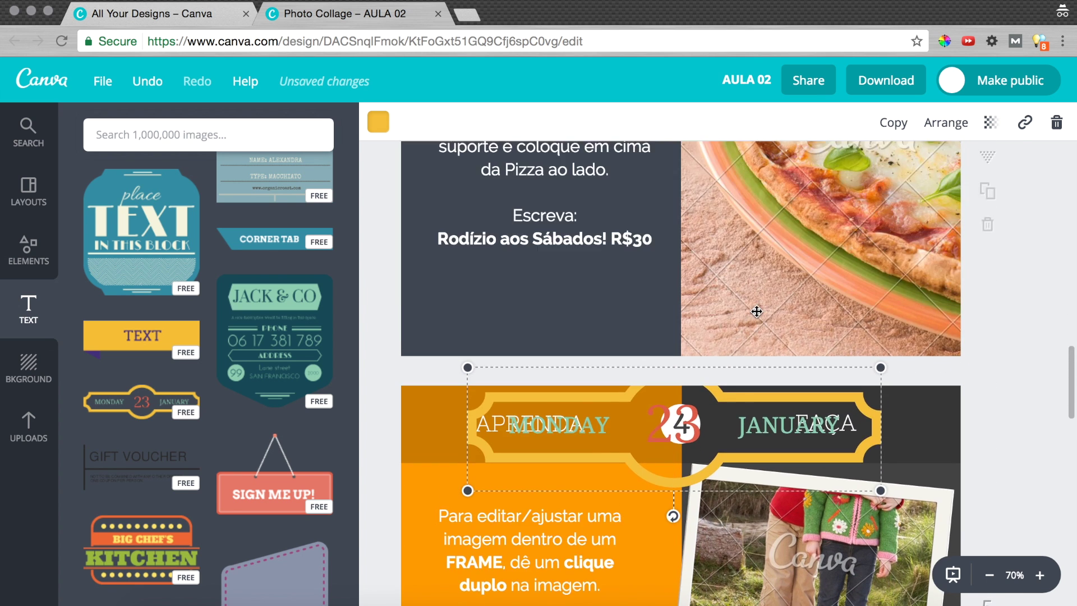
drag(781, 478, 774, 272)
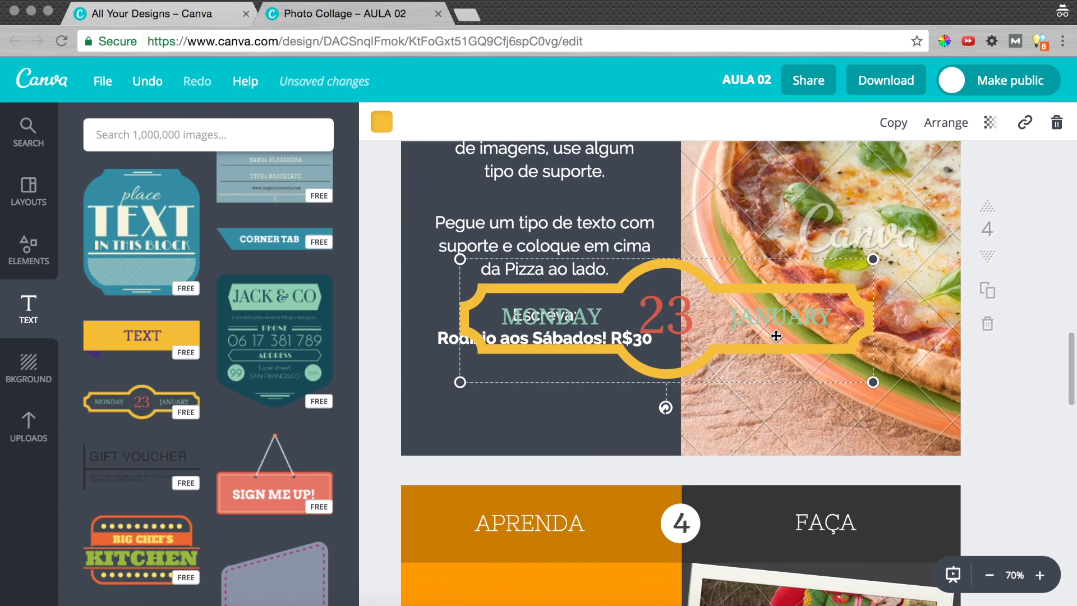
scroll(774, 272, up, 2)
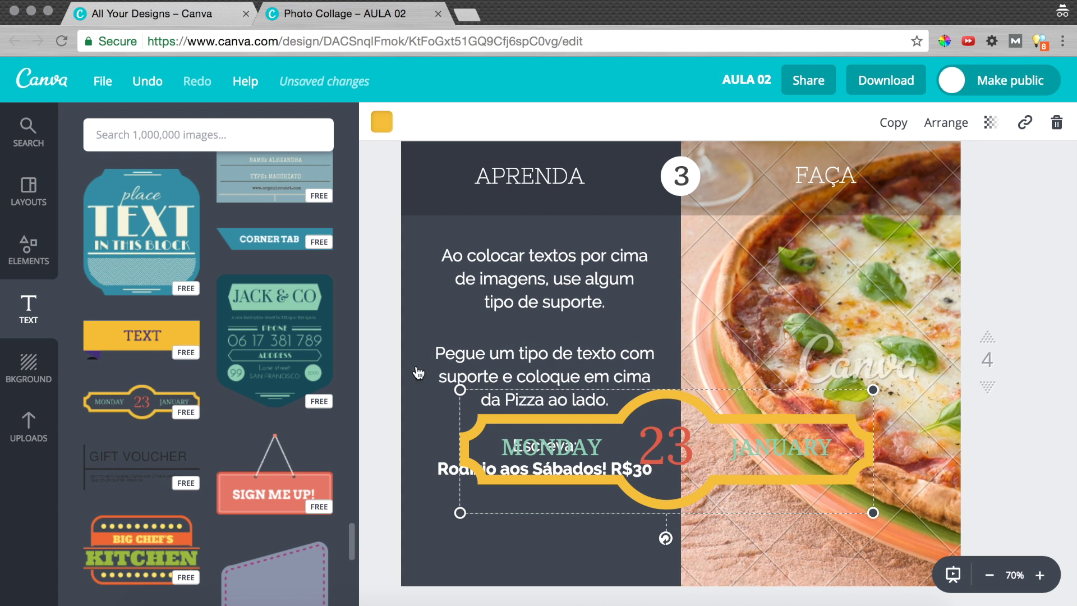
Step: Delete the yellow date badge from page 4
click(932, 297)
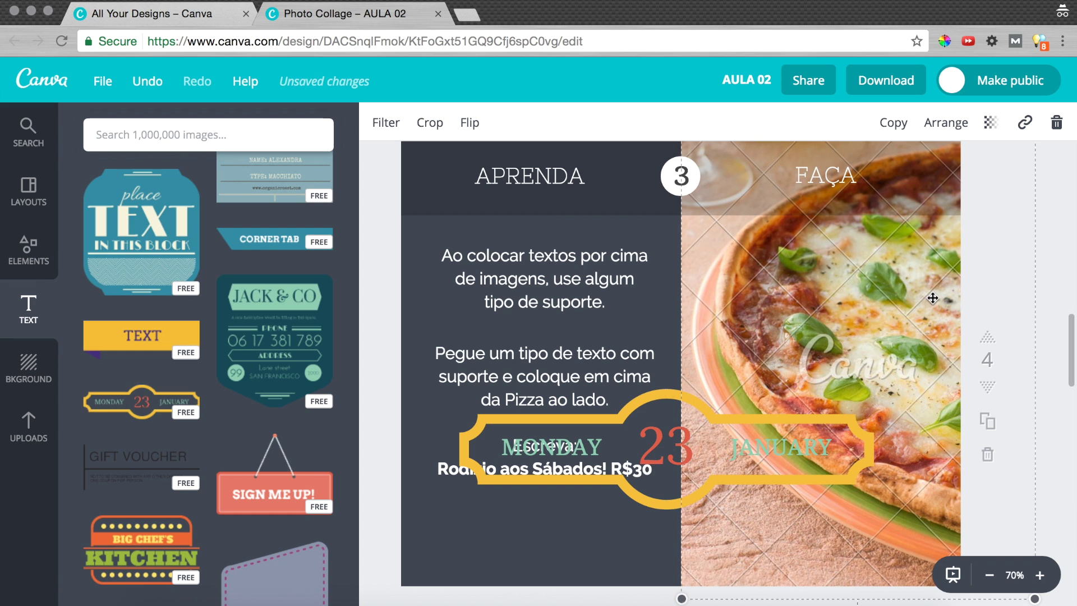
click(761, 426)
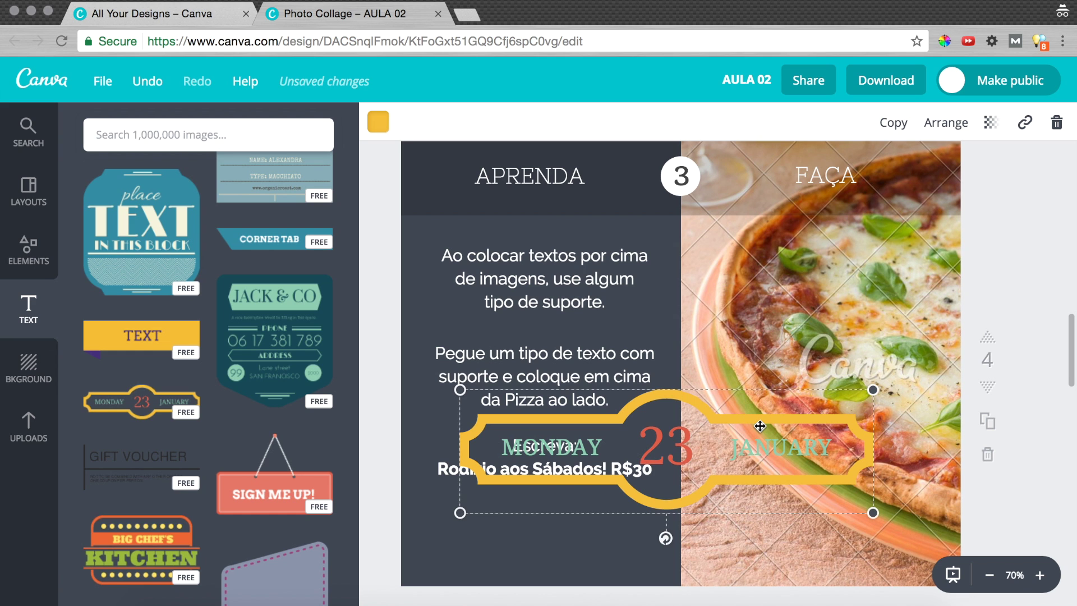
click(1056, 128)
Step: Add the red "Come in, we're OPEN" text design to page 4 and shrink it over the lower part of the pizza photo
scroll(269, 385, down, 4)
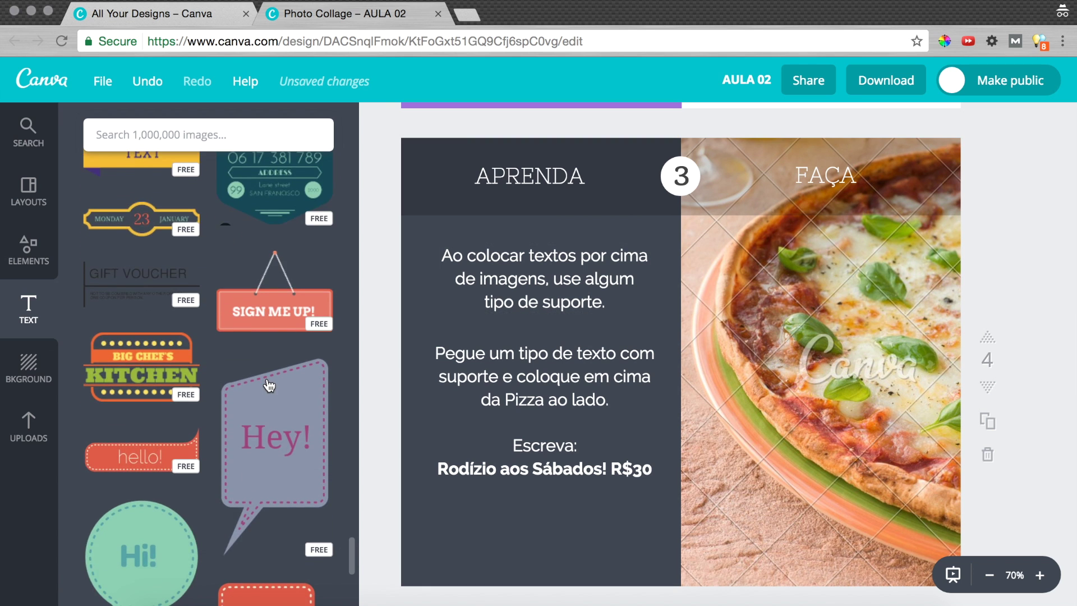
scroll(270, 385, down, 8)
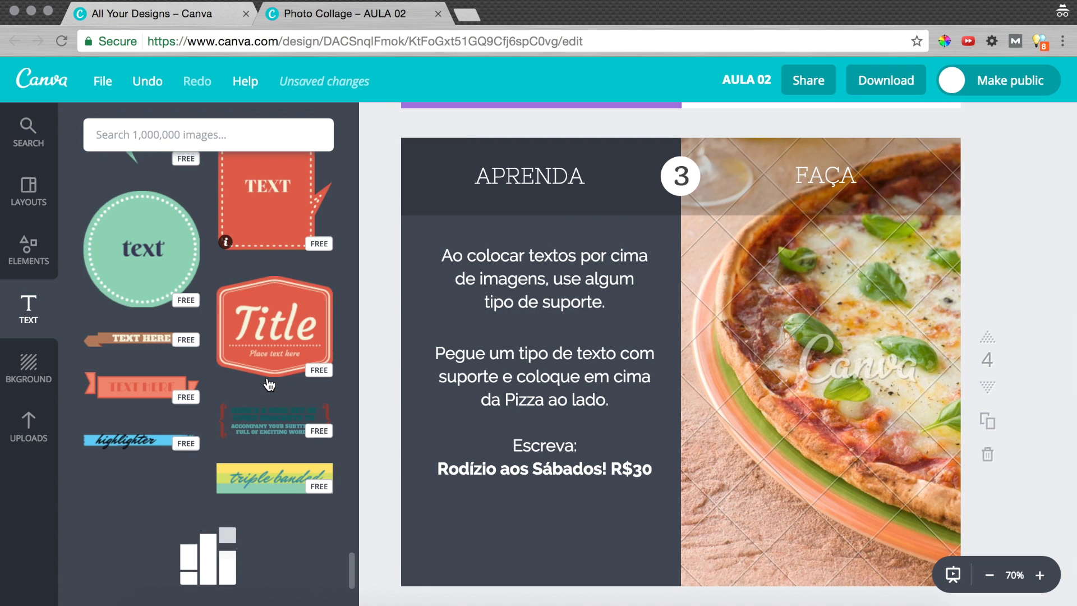
scroll(269, 385, down, 5)
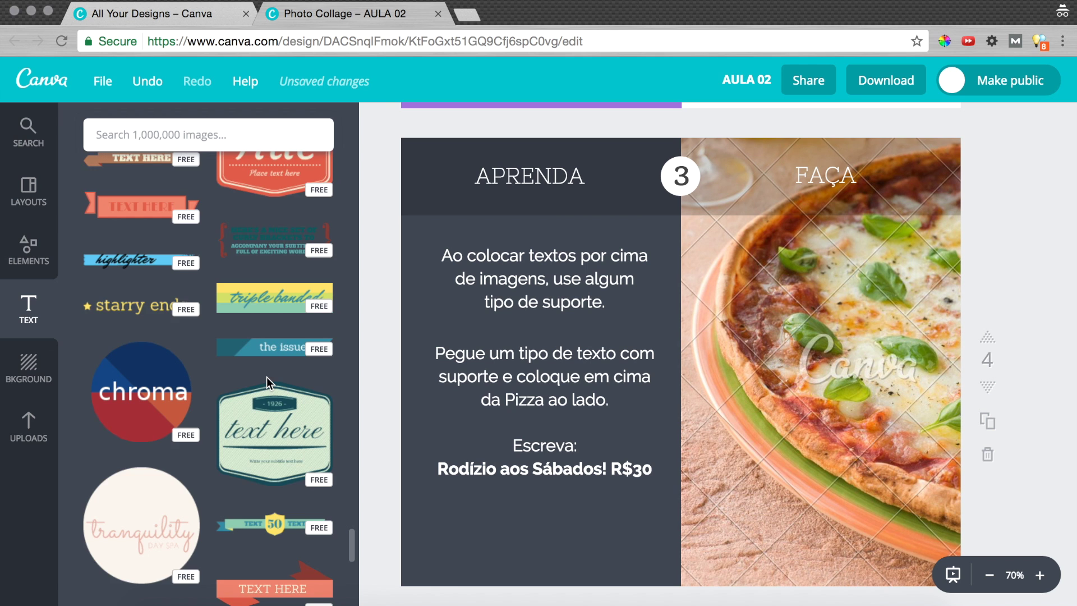
scroll(267, 377, down, 5)
scroll(270, 385, down, 5)
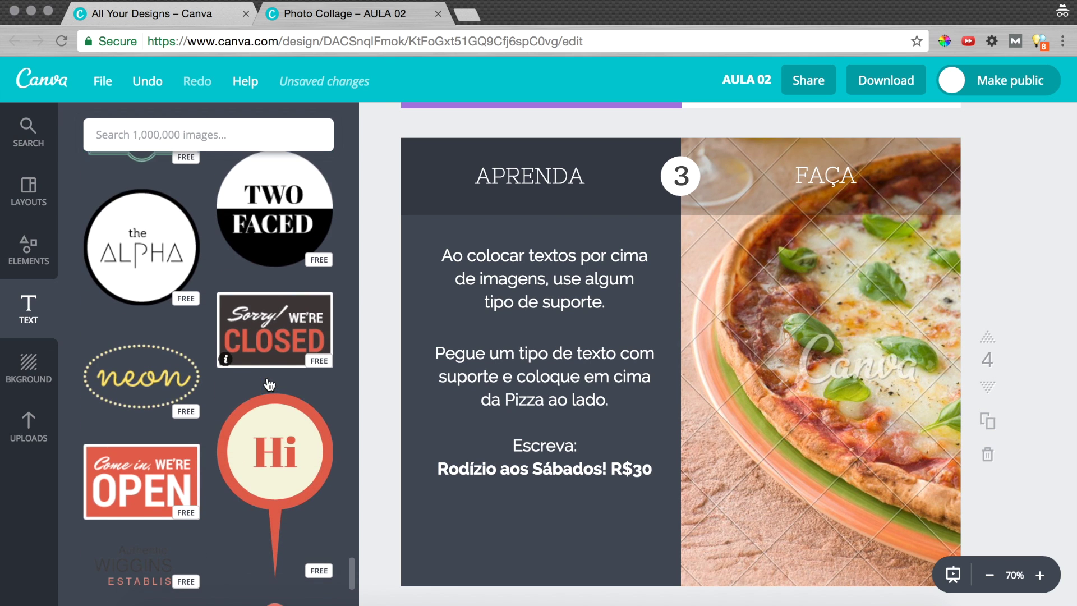
scroll(269, 385, down, 3)
scroll(269, 385, down, 1)
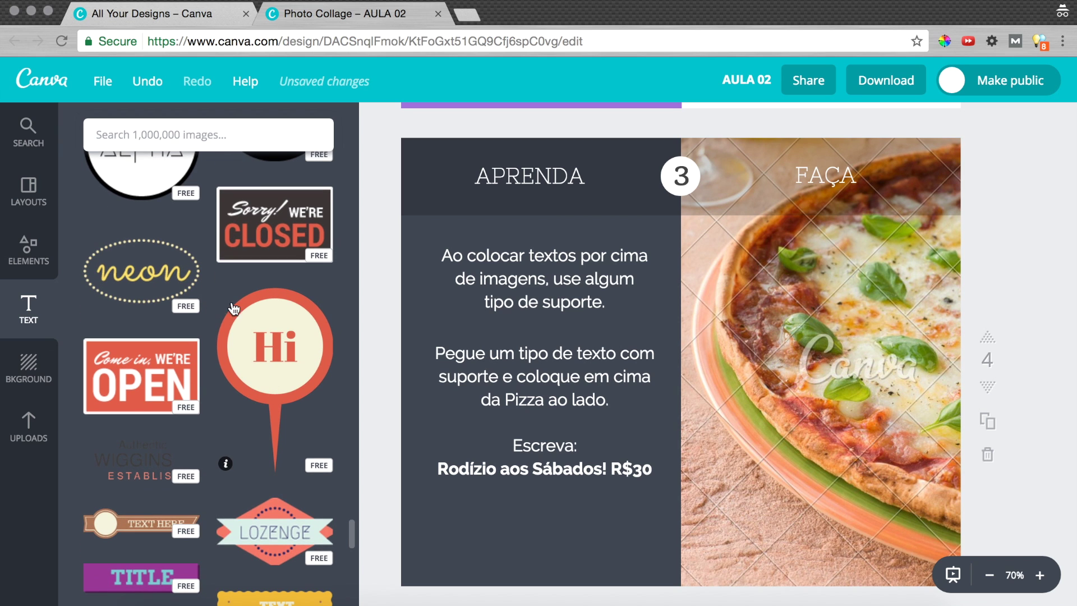
click(142, 386)
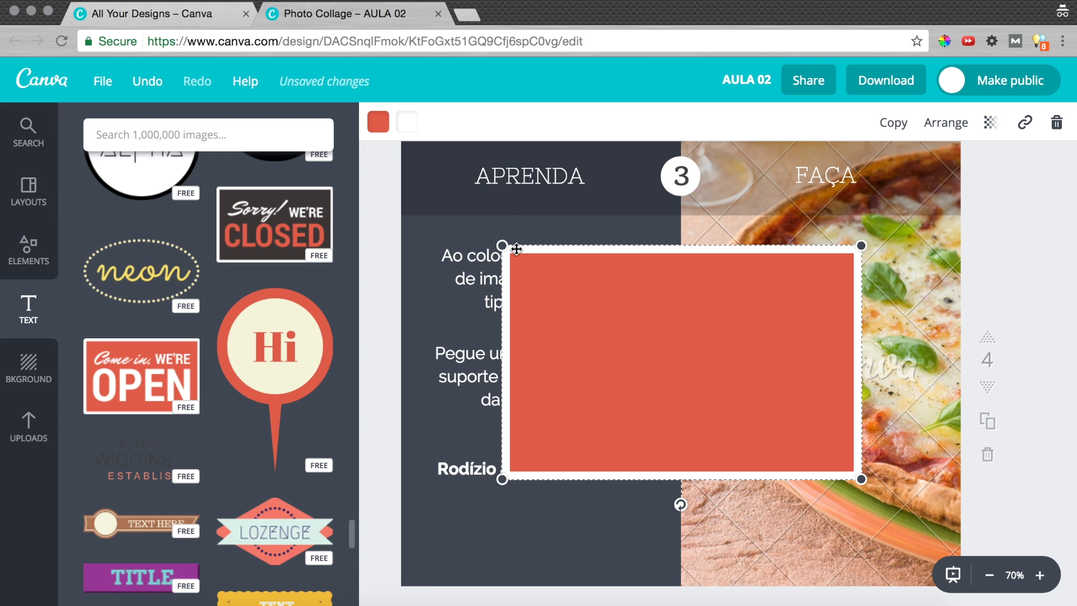
drag(613, 283, 725, 330)
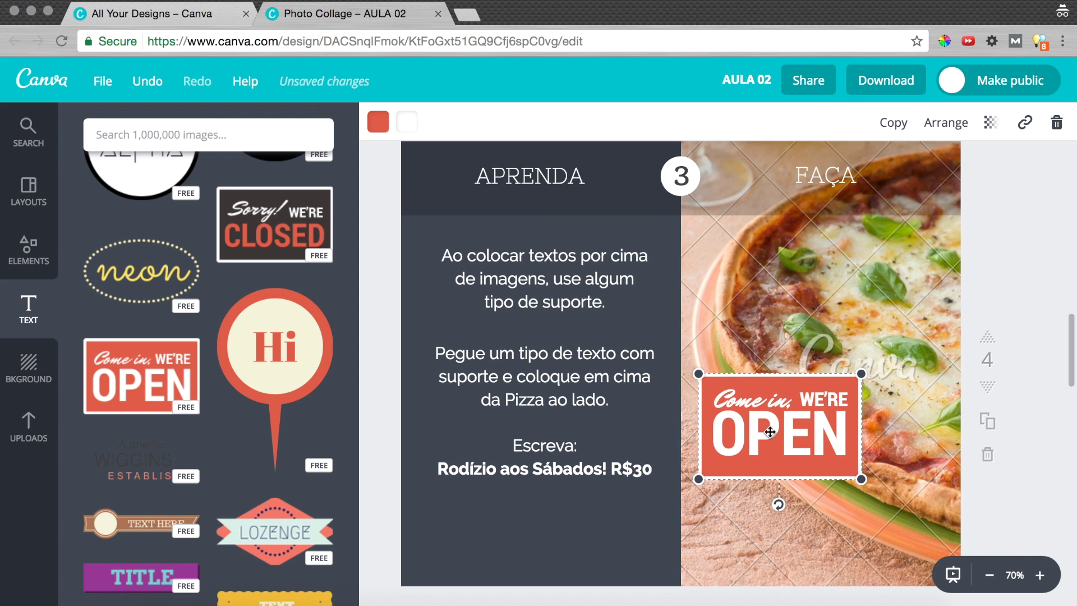
Step: Replace the word "OPEN" on the red sign with "RODÍZIO"
click(796, 445)
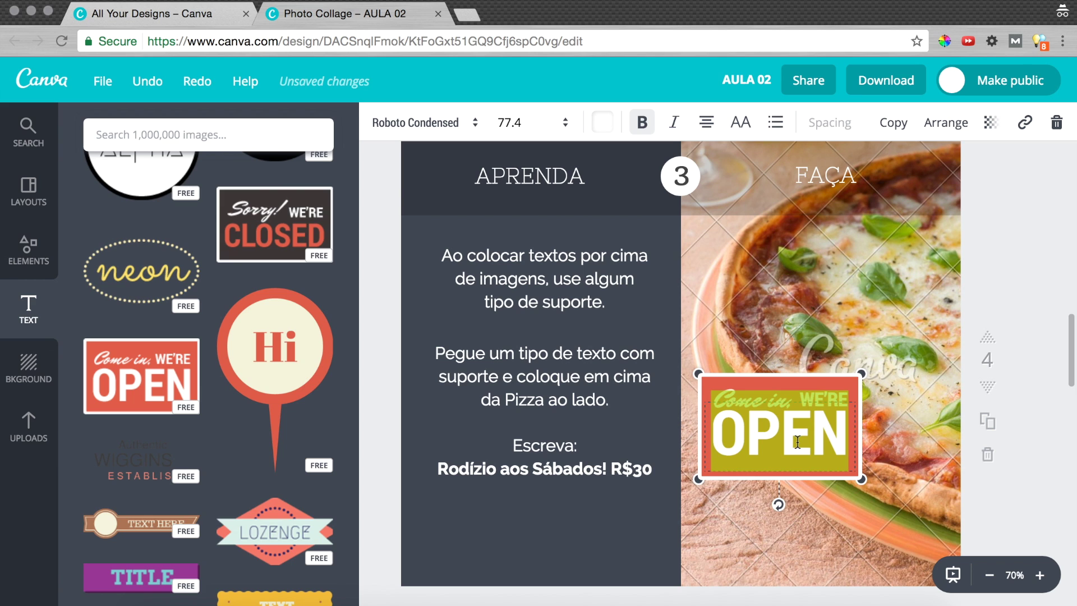
text(RODÍZ)
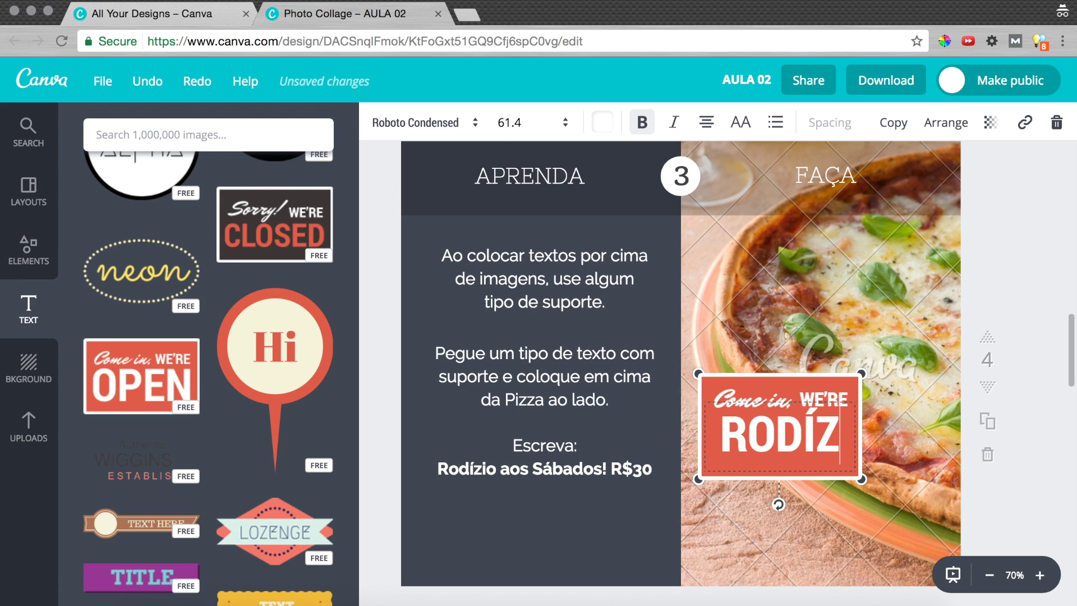
text(IO)
Step: Replace "Come in," on the red sign with "Sábados" and "WE'RE" with "R$30"
click(765, 393)
click(765, 393)
click(765, 395)
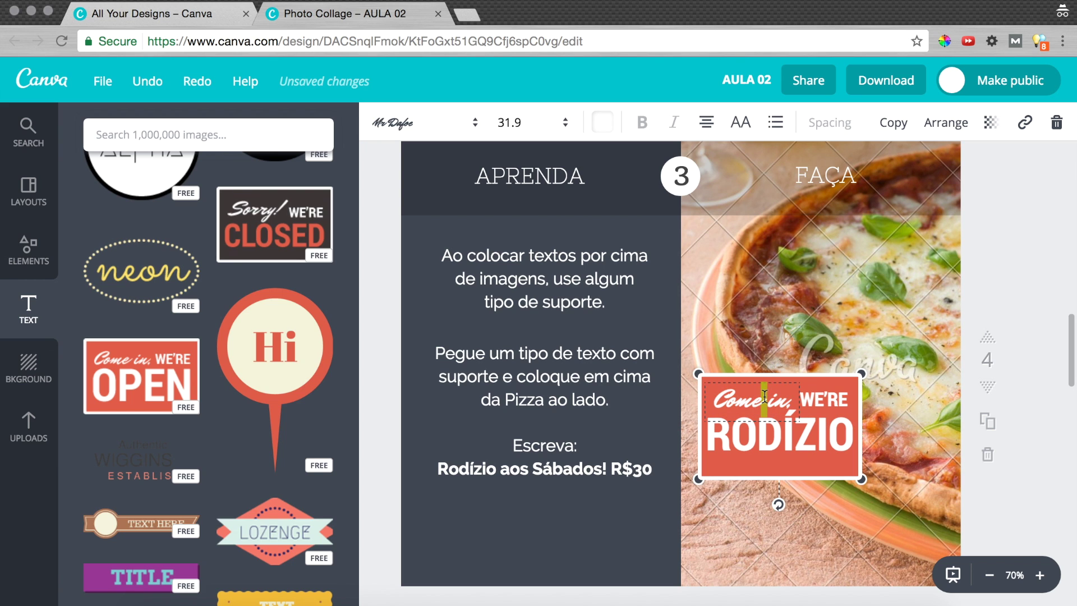
triple_click(764, 396)
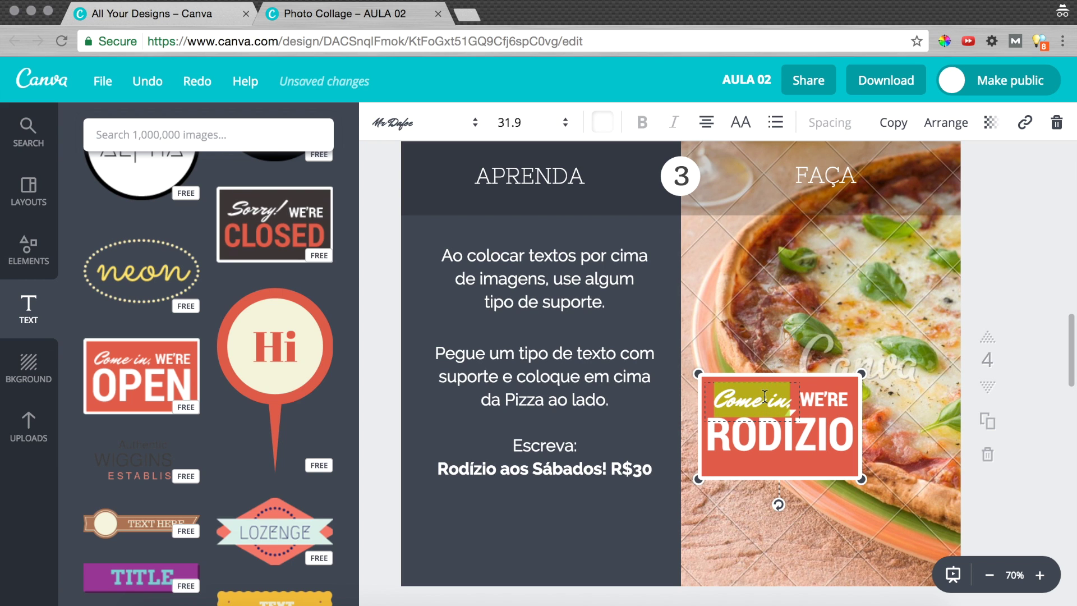
text(Sábados)
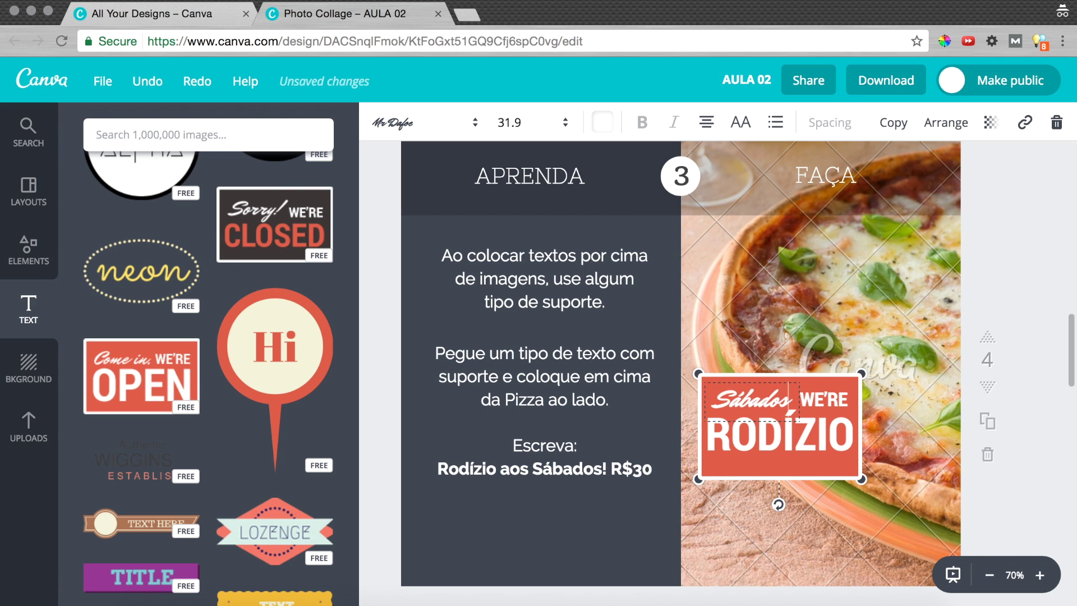
key(Escape)
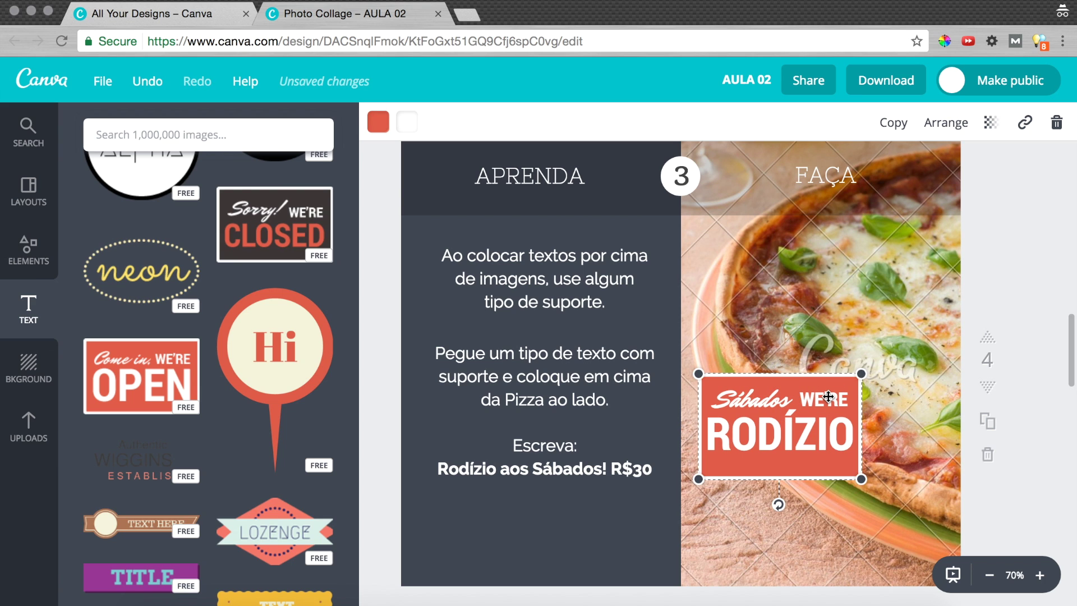
double_click(827, 396)
text(R$30)
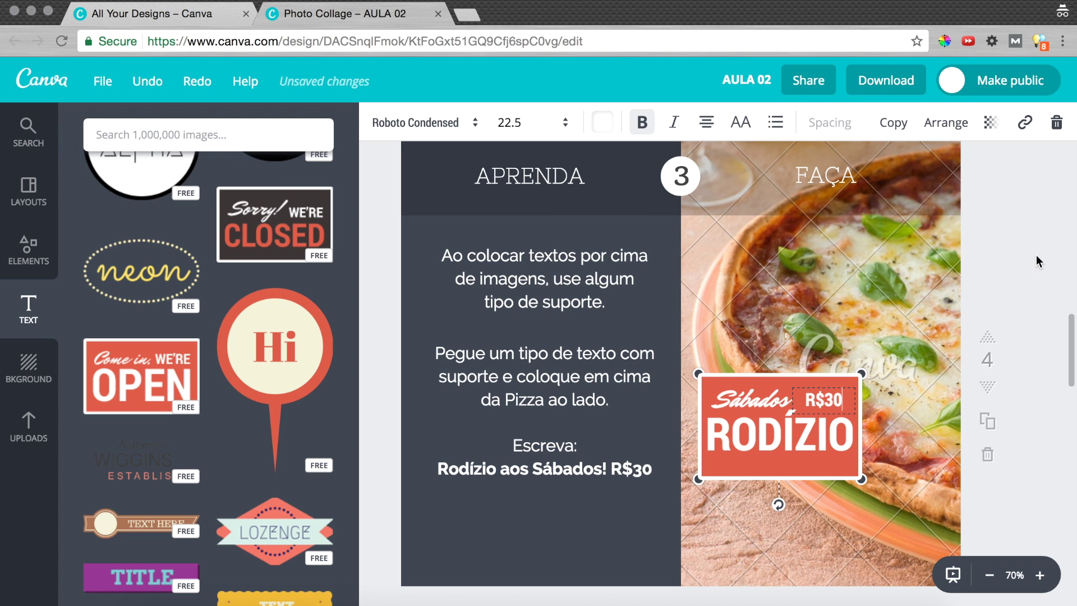
Step: Move the red RODÍZIO sign down to the lower edge of the pizza photo
drag(824, 431, 841, 499)
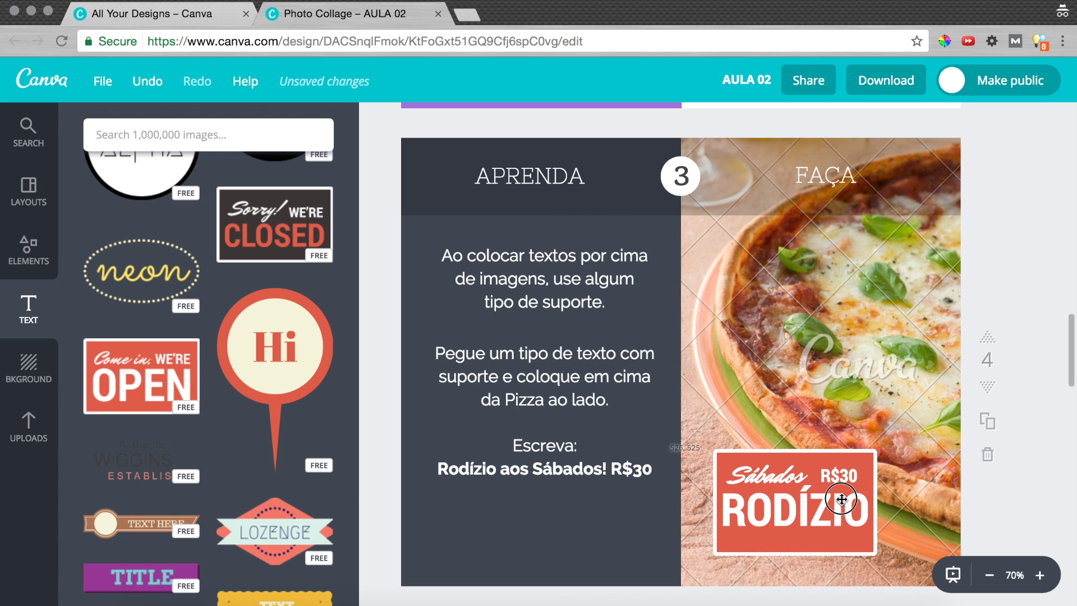
scroll(935, 352, down, 1)
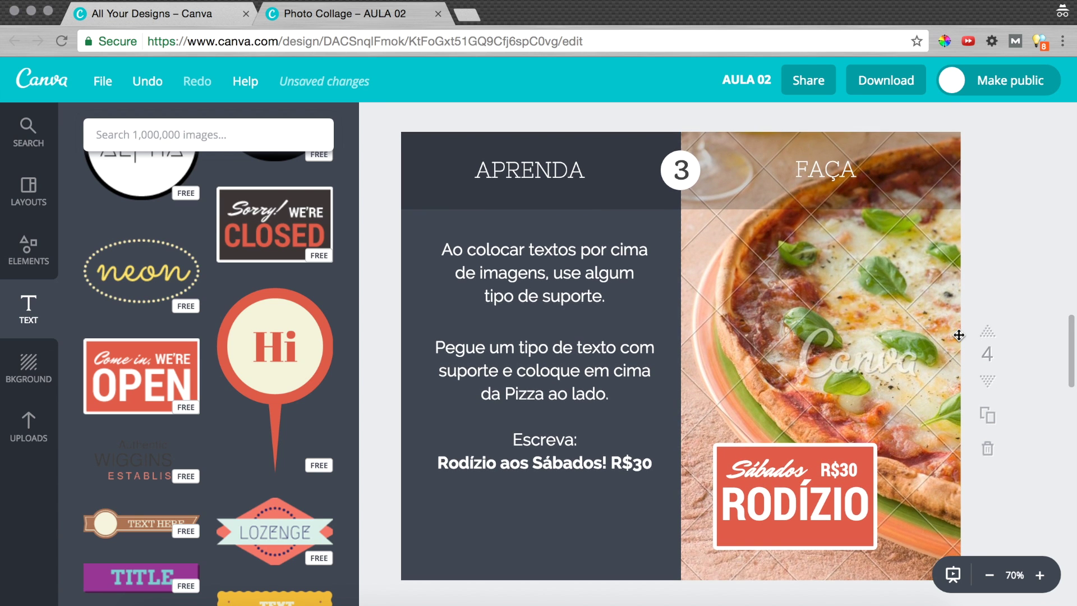
scroll(958, 335, up, 2)
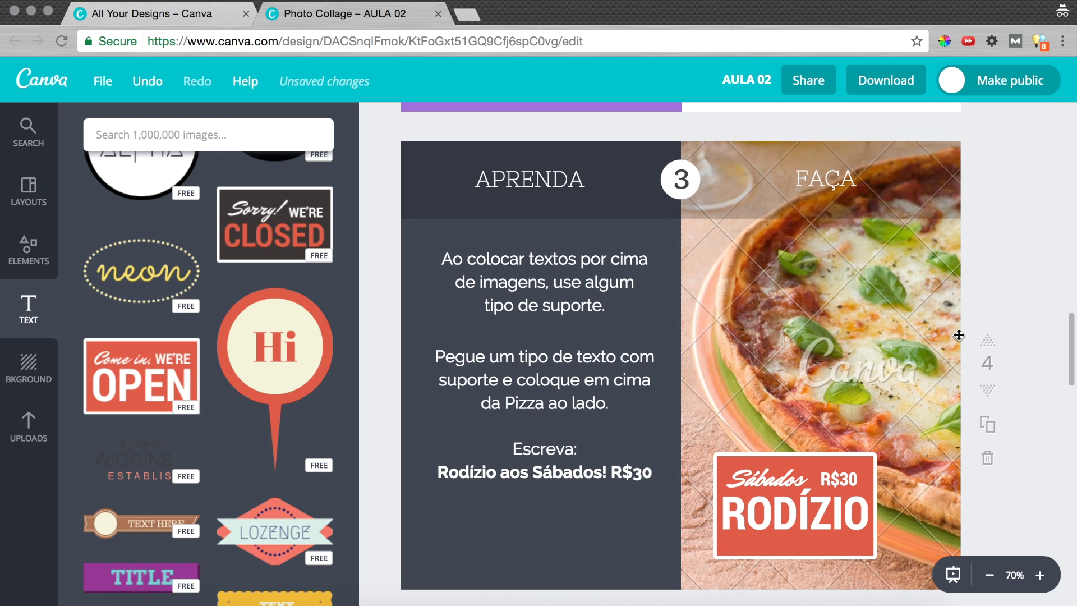
scroll(959, 335, up, 1)
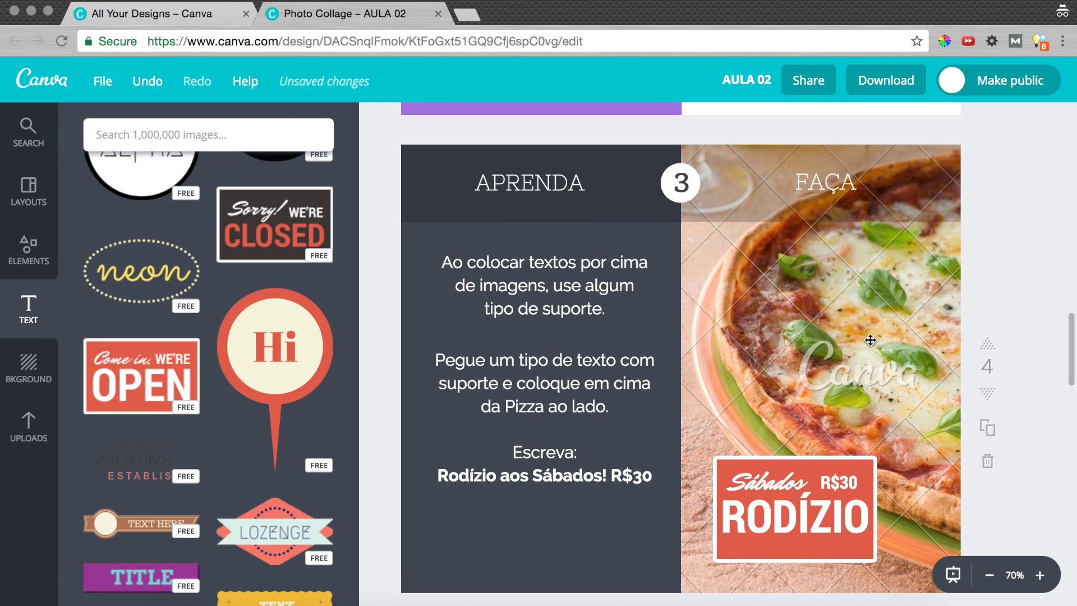
Step: Add the "HELLO my name is Your Name" text design to page 4 and place it over the pizza photo above the RODÍZIO sign
scroll(282, 392, down, 5)
scroll(282, 417, down, 3)
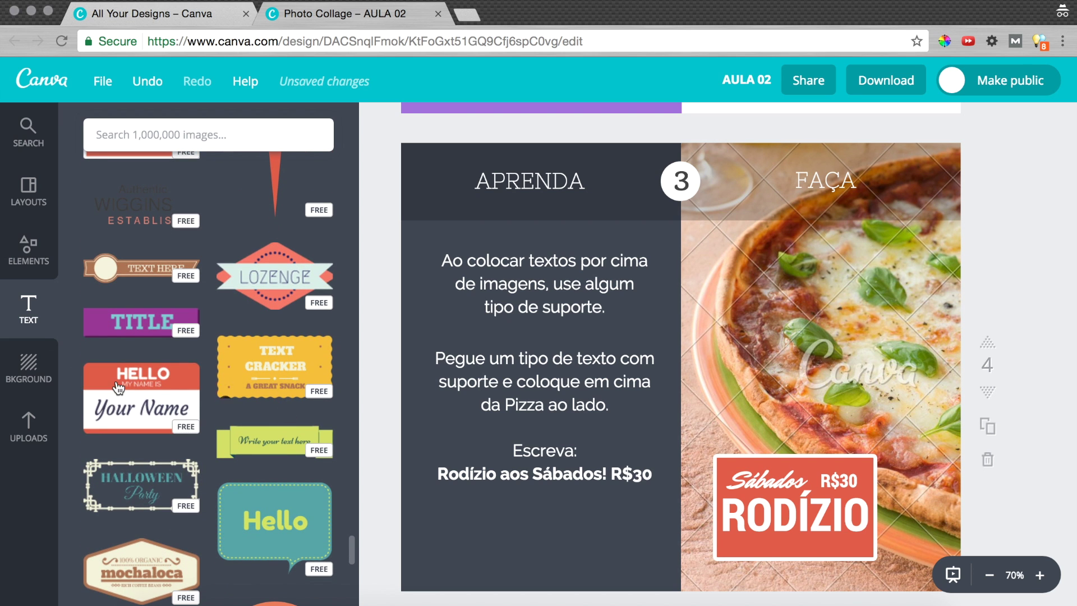
drag(118, 389, 556, 359)
drag(781, 307, 856, 298)
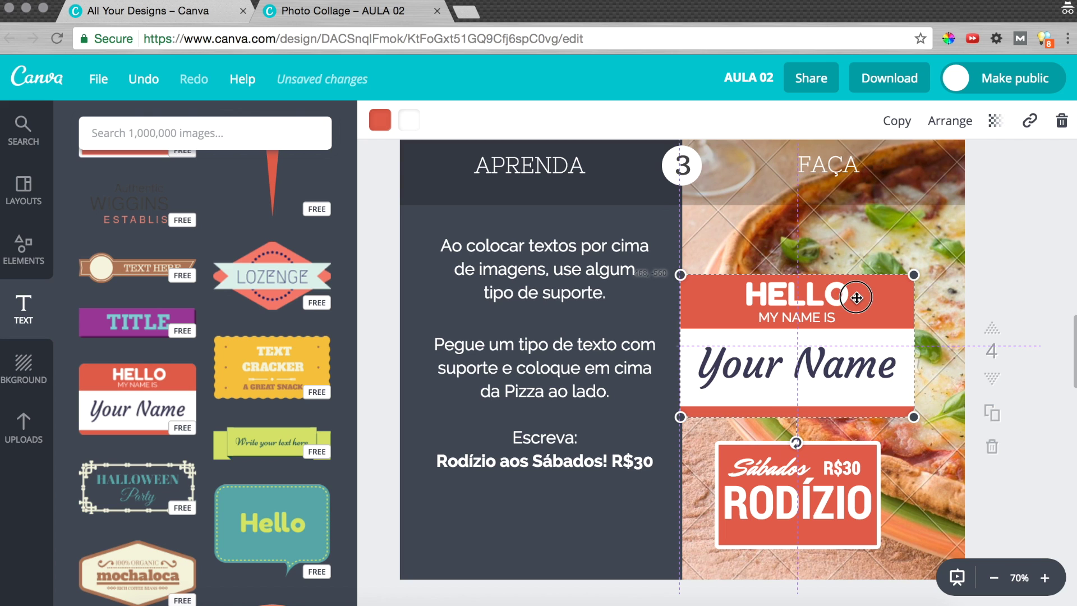
Step: Replace "HELLO" on the name-tag design with "R$30" and "Your Name" with "Rodízio"
double_click(808, 297)
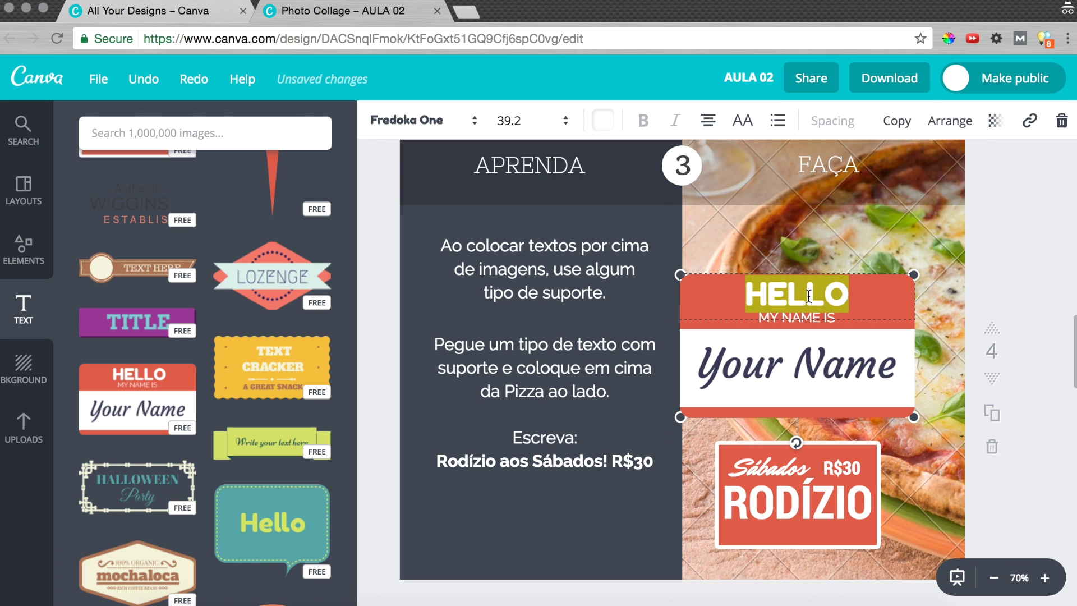
text(R$30)
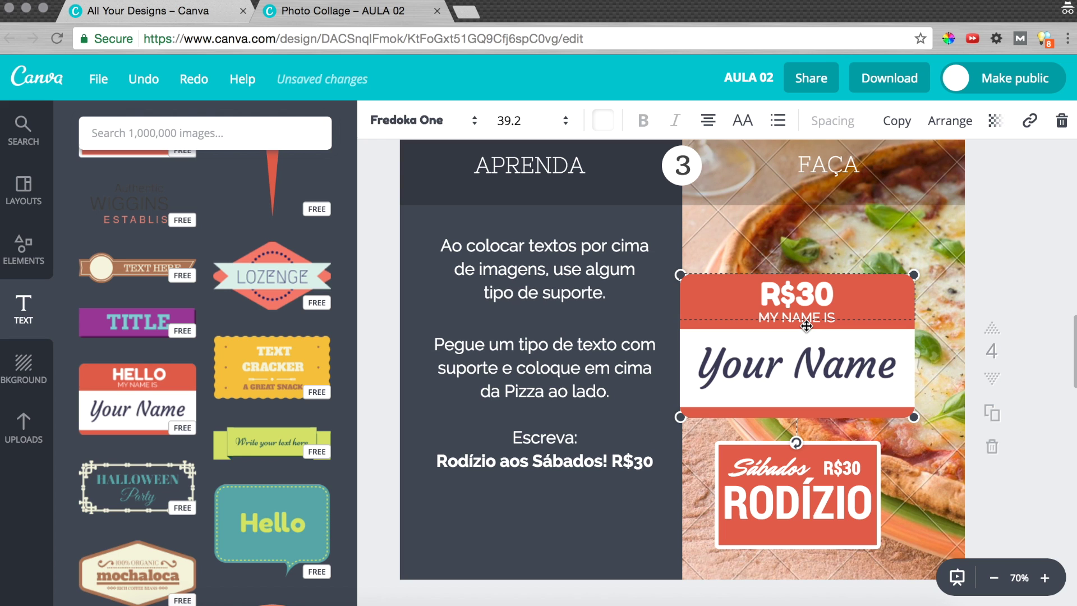
click(800, 365)
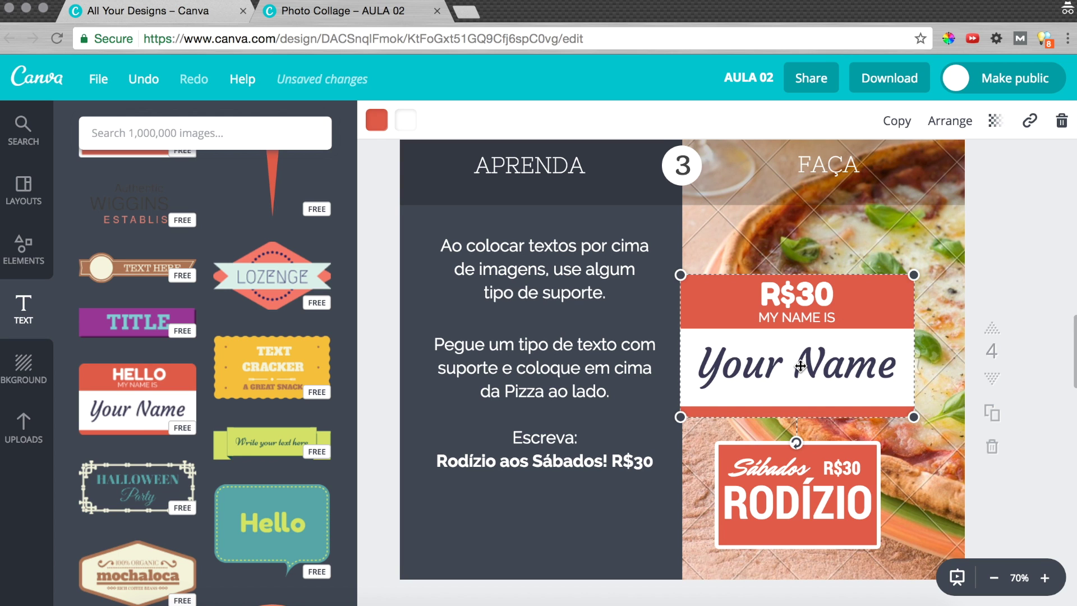
double_click(800, 365)
text(Rodíxio)
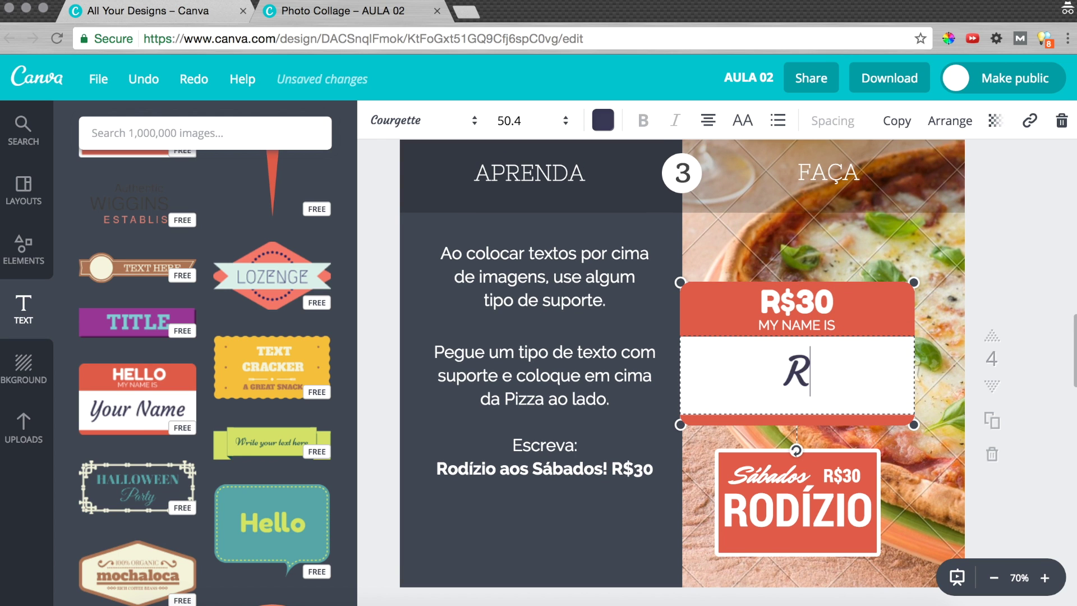
key(BackSpace)
key(BackSpace)
key(BackSpace)
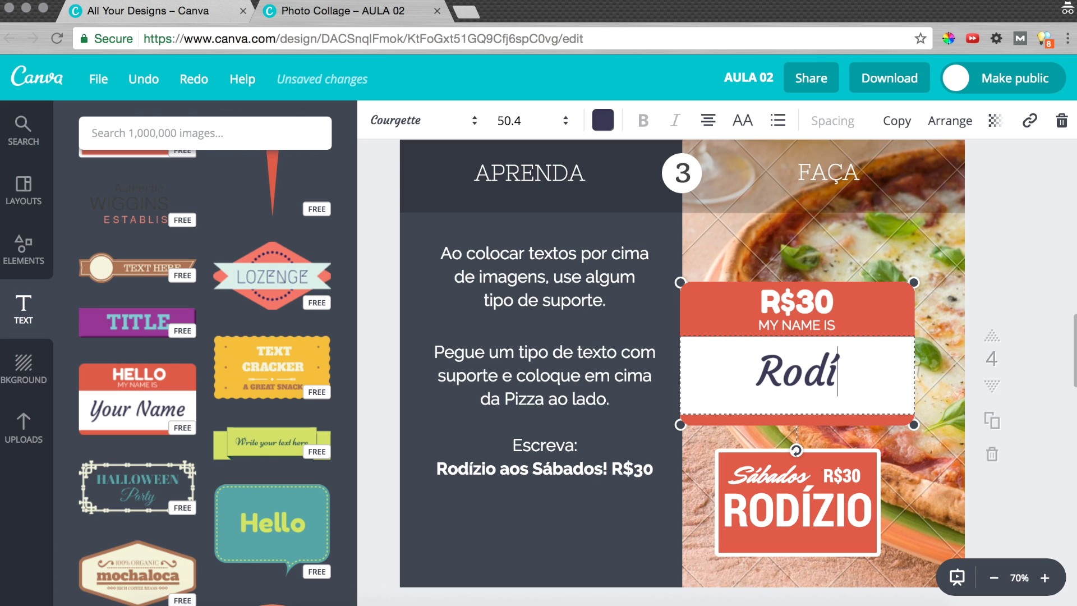
text(zio)
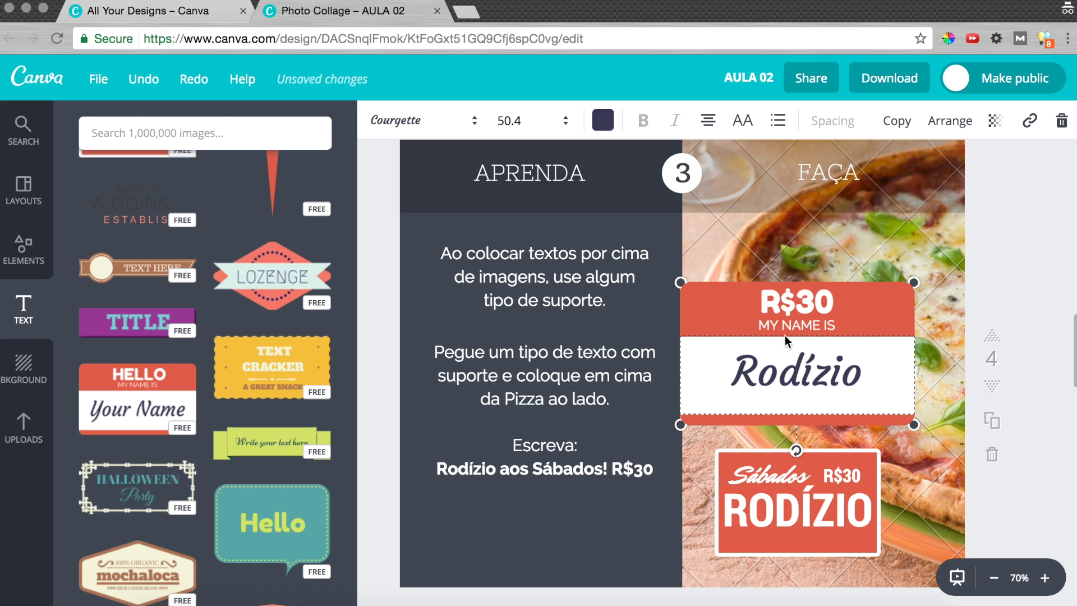
Step: Replace the "MY NAME IS" line on the name-tag design with "AOS SÁBADOS"
click(784, 326)
double_click(788, 327)
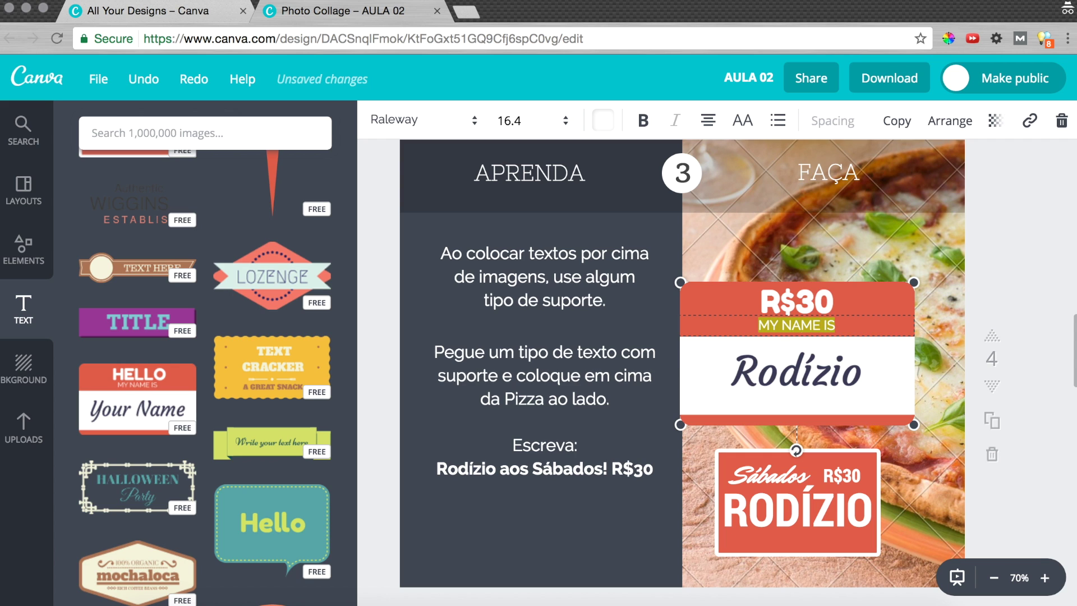
text(AOS SÁBADOS)
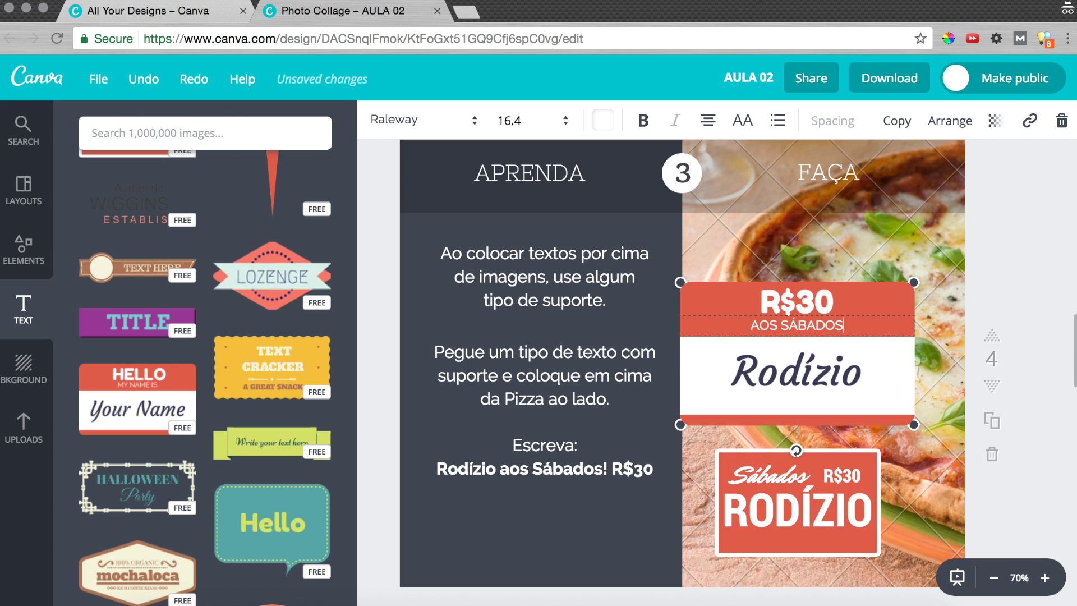
Step: Shrink the name-tag design to about 287 × 176 and place it just above the RODÍZIO sign on the pizza photo
click(903, 425)
drag(911, 424, 849, 383)
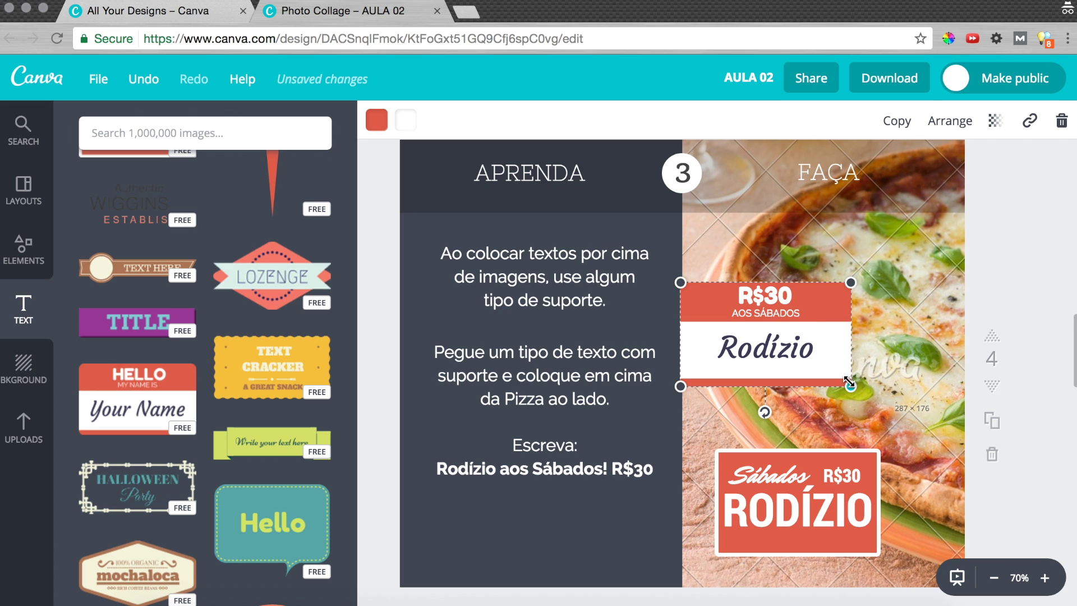
drag(818, 319, 844, 355)
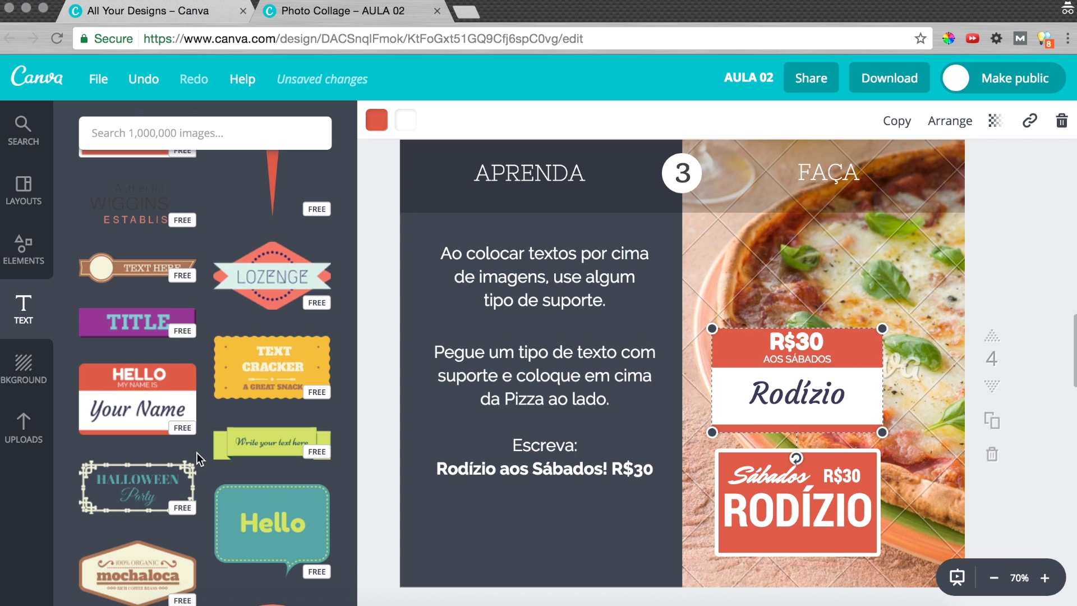
scroll(197, 453, down, 5)
scroll(197, 450, down, 7)
scroll(198, 450, down, 1)
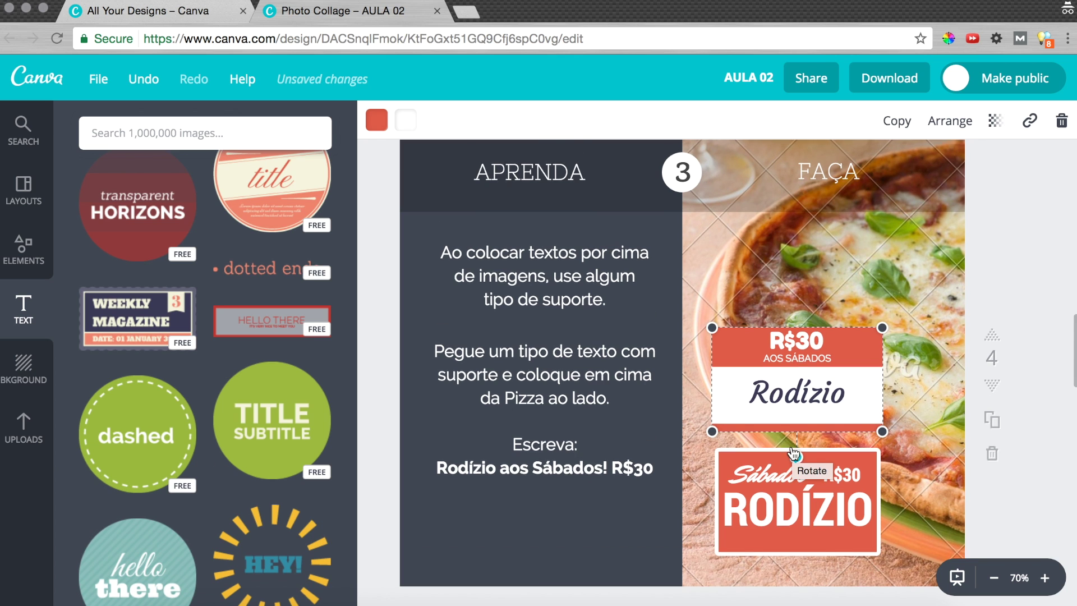
Step: Go to the frame exercise on page 5 and open the Frames collection in the elements library
scroll(793, 452, down, 5)
scroll(792, 447, down, 3)
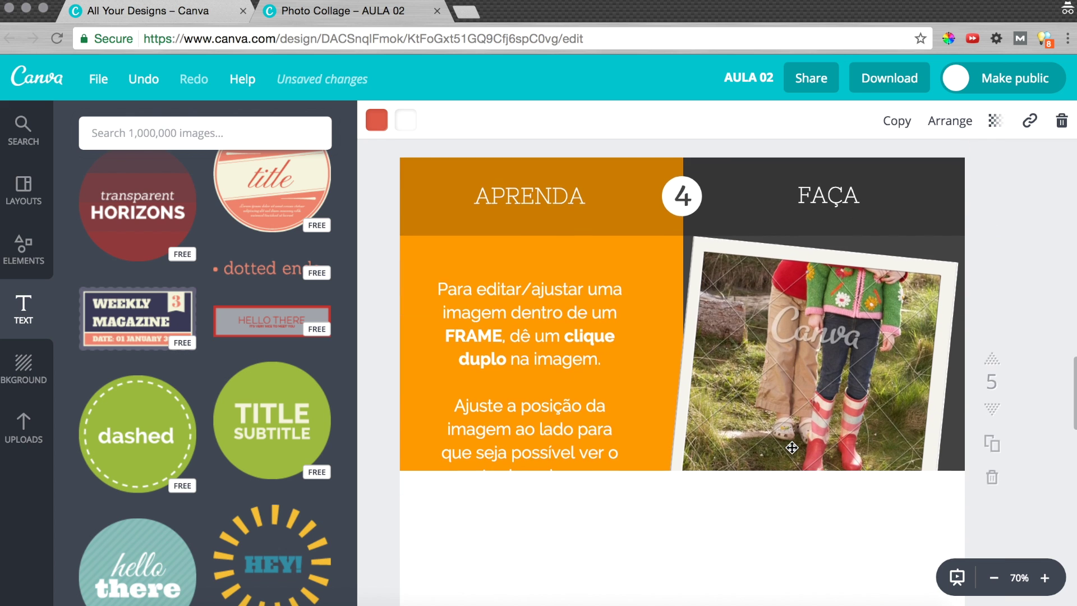
scroll(792, 447, up, 1)
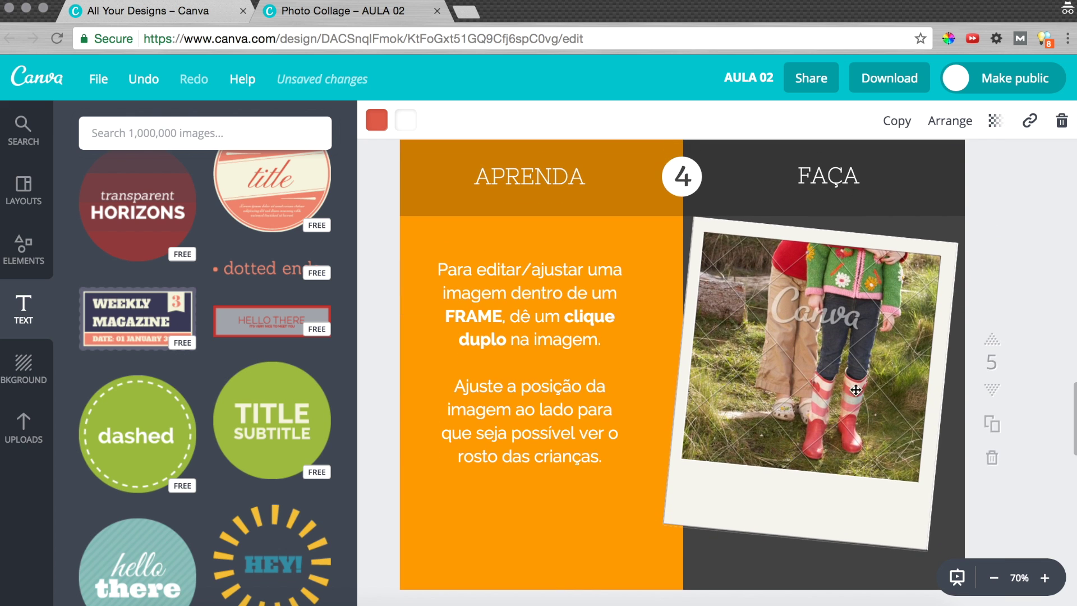
click(1026, 220)
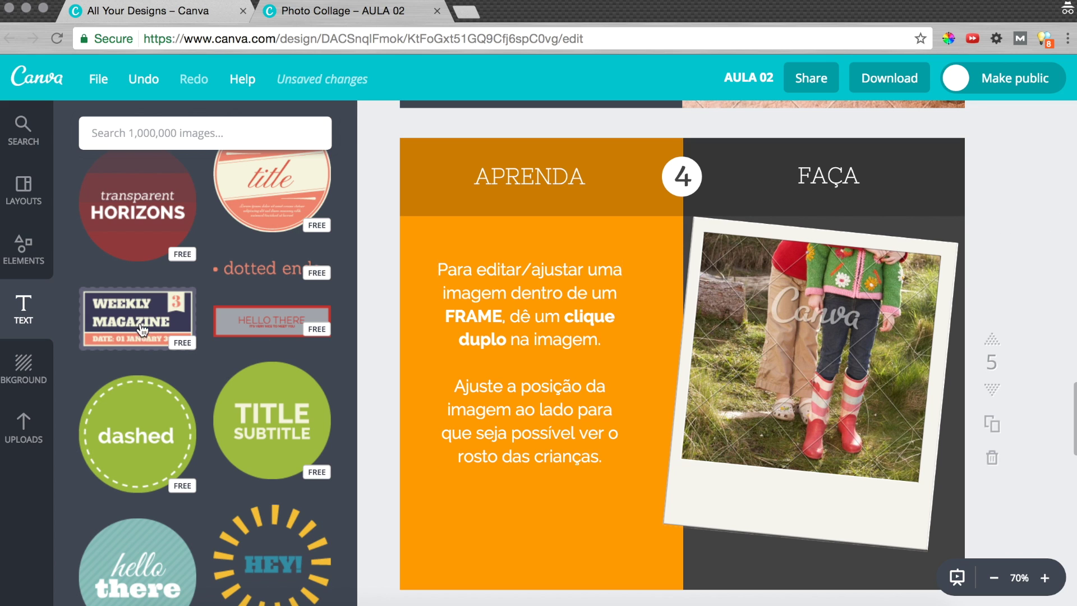
click(23, 255)
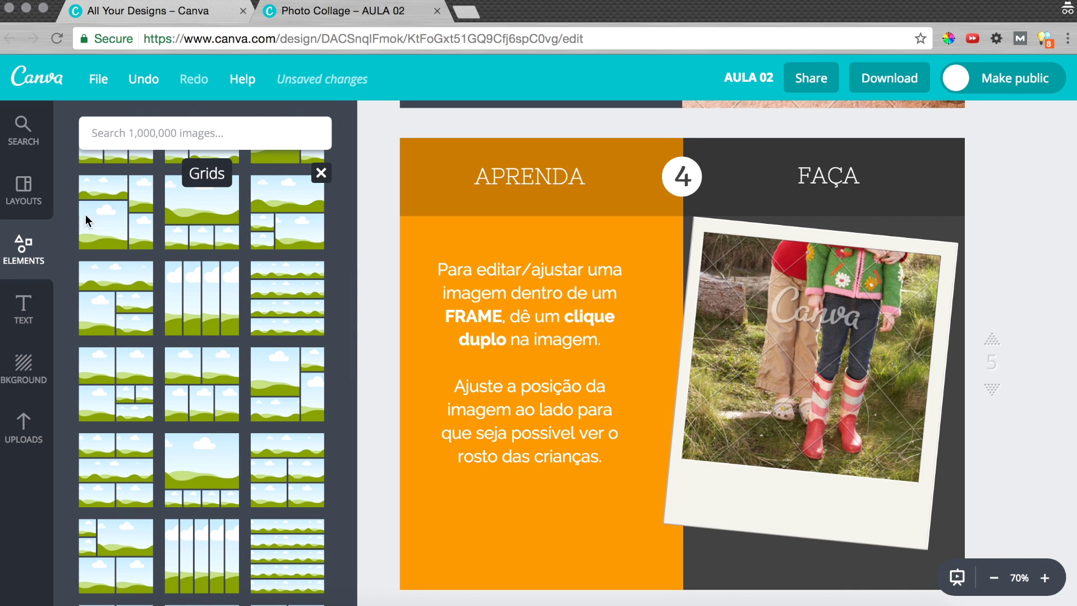
click(320, 174)
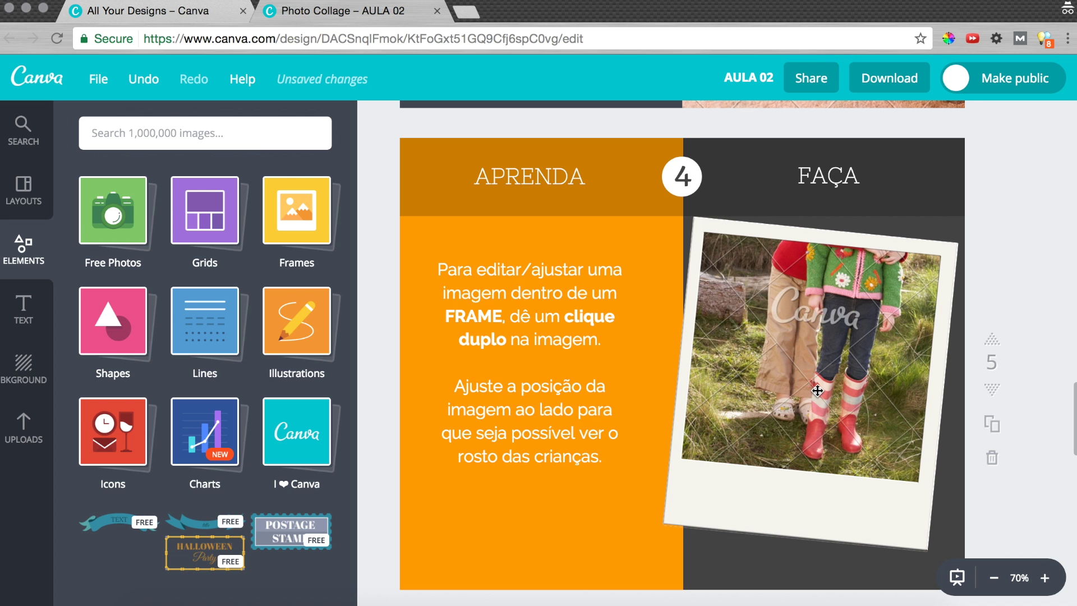
click(317, 221)
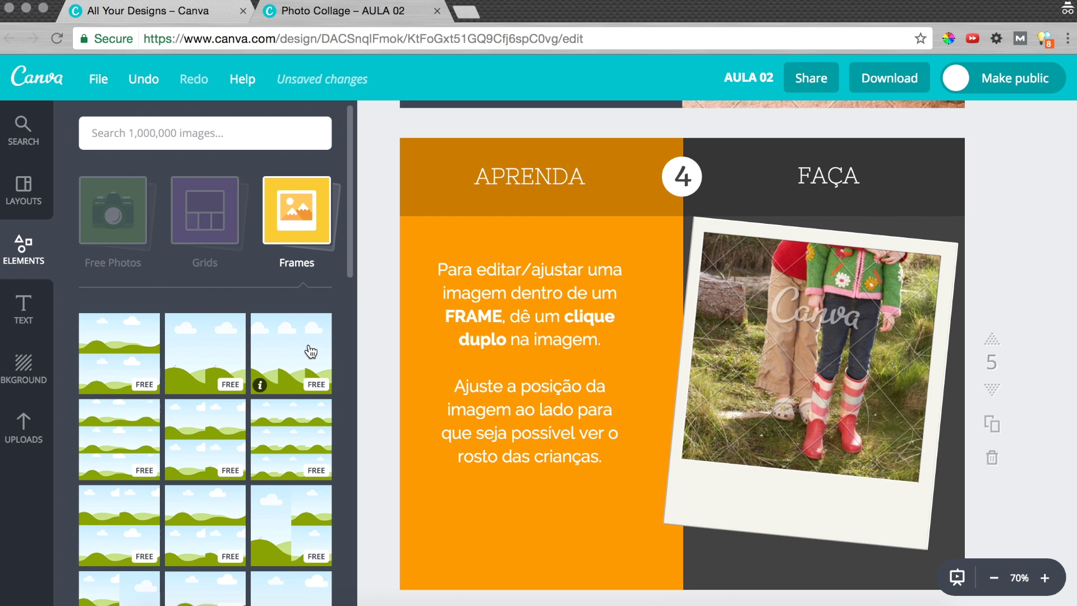
Step: Browse the Frames collection to examine the available styles, such as geometric shapes, device screens and ornate picture frames
scroll(310, 351, down, 3)
scroll(310, 351, down, 6)
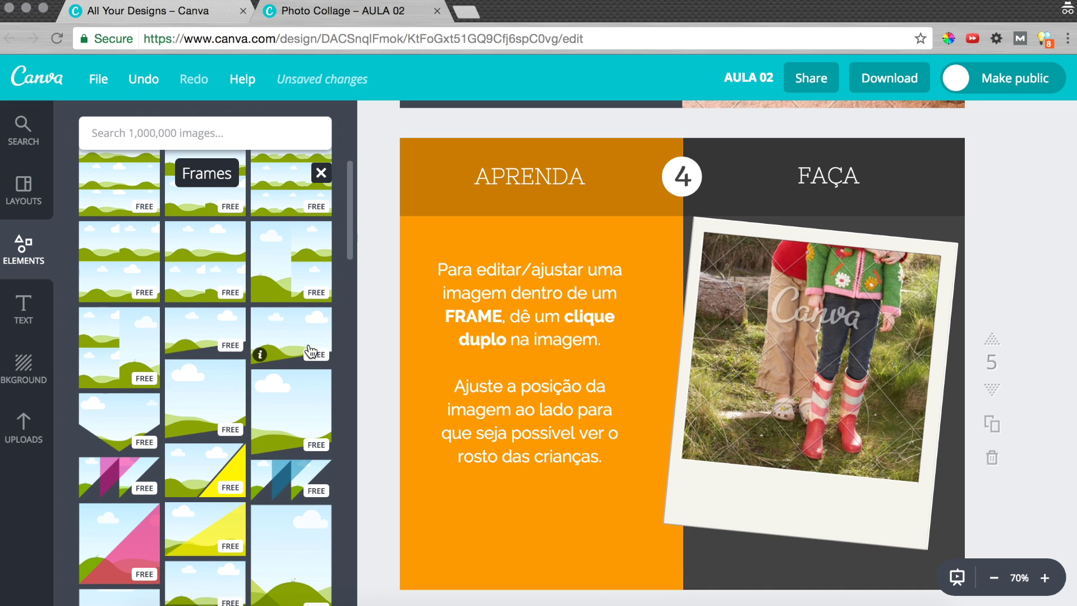
scroll(310, 352, down, 4)
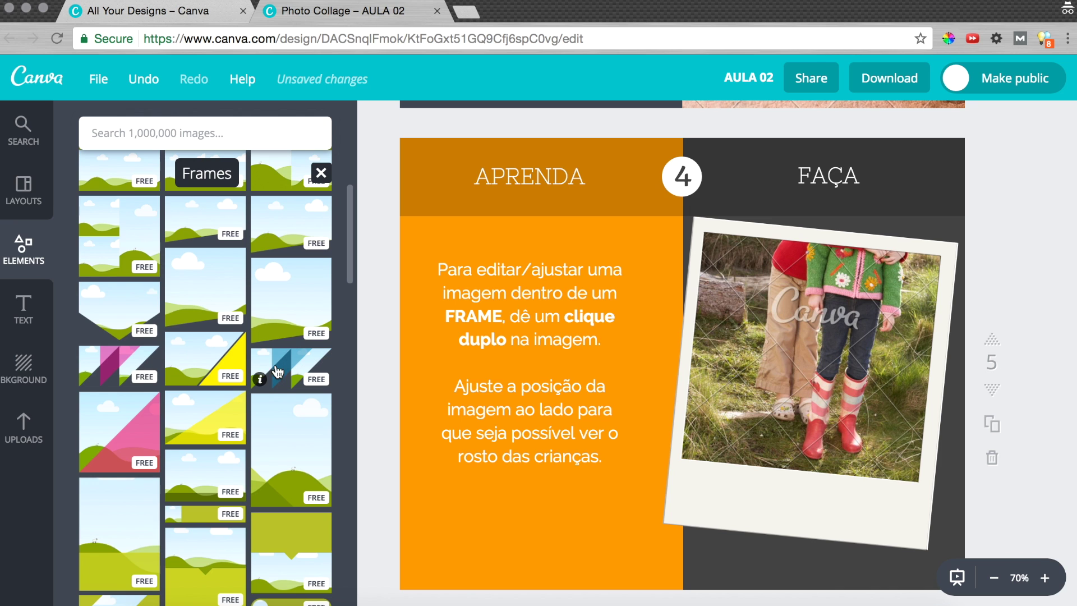
scroll(219, 375, down, 2)
scroll(221, 375, down, 5)
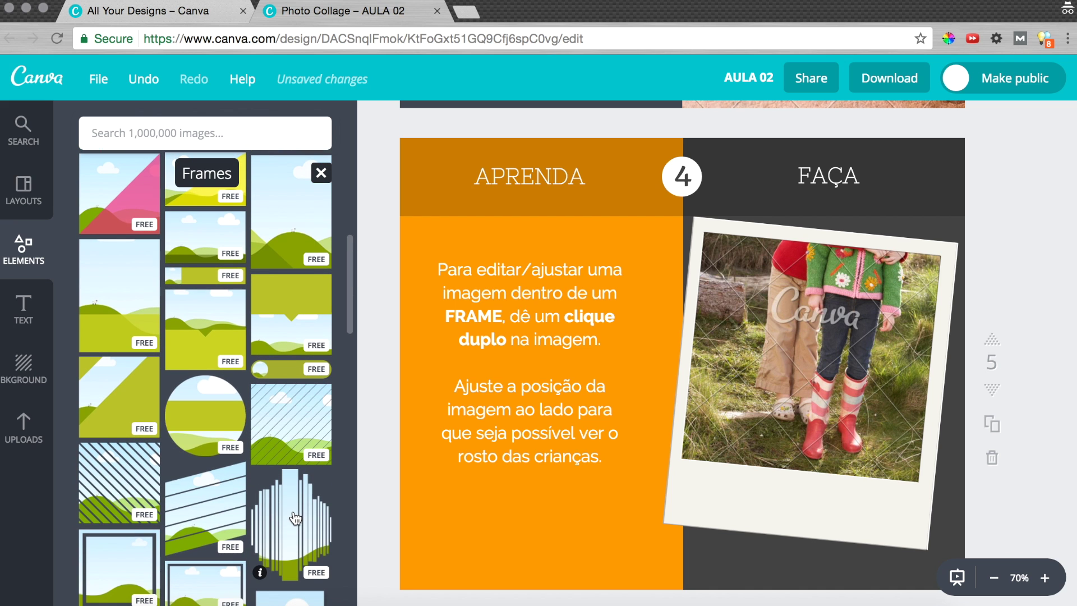
scroll(273, 515, down, 2)
scroll(286, 468, down, 6)
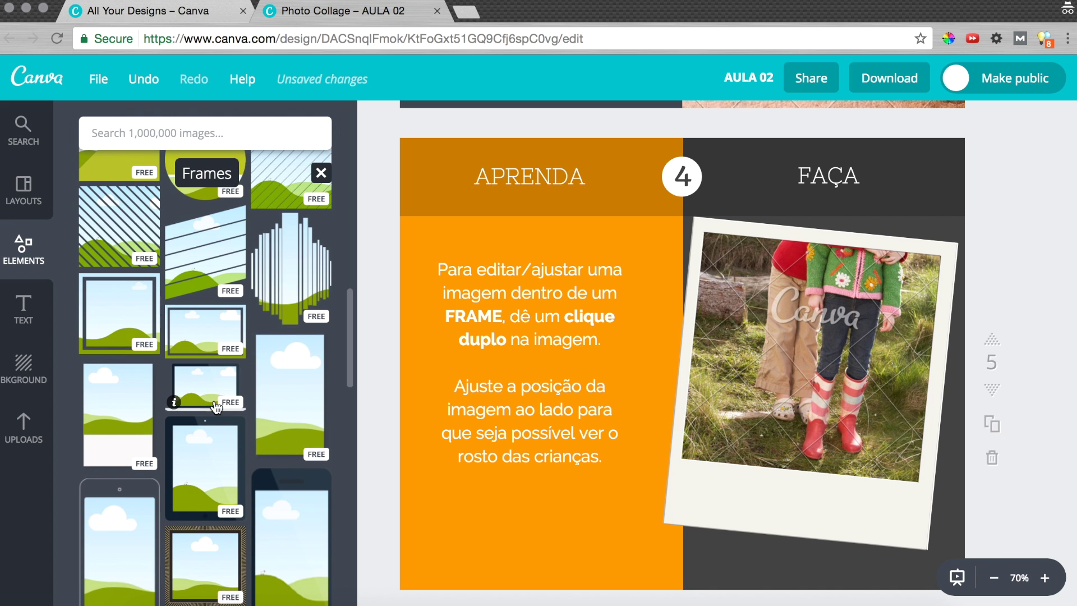
scroll(211, 445, down, 3)
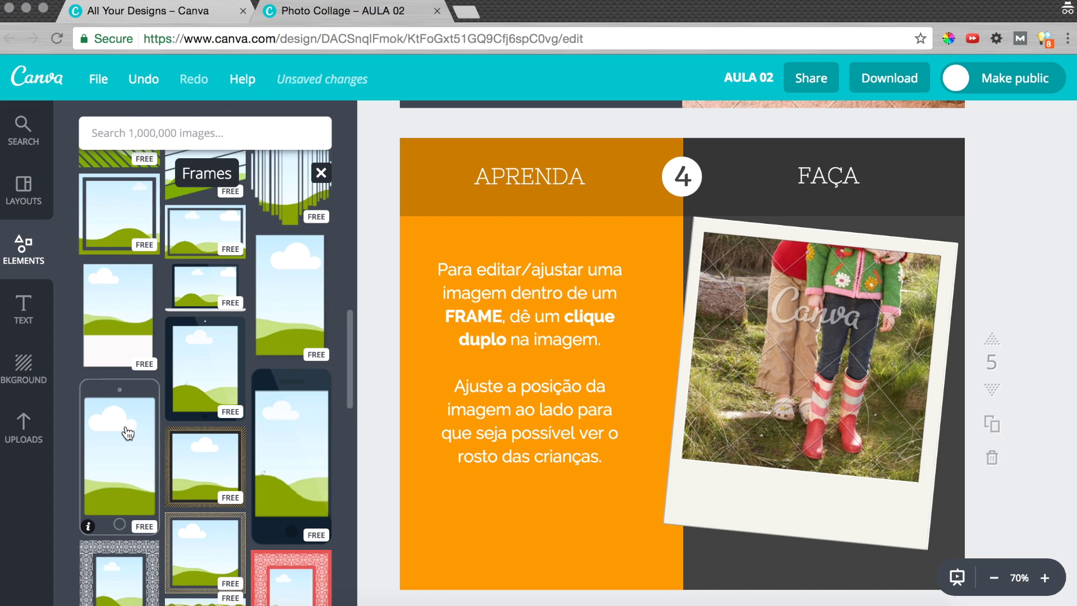
scroll(128, 433, down, 3)
scroll(231, 446, down, 2)
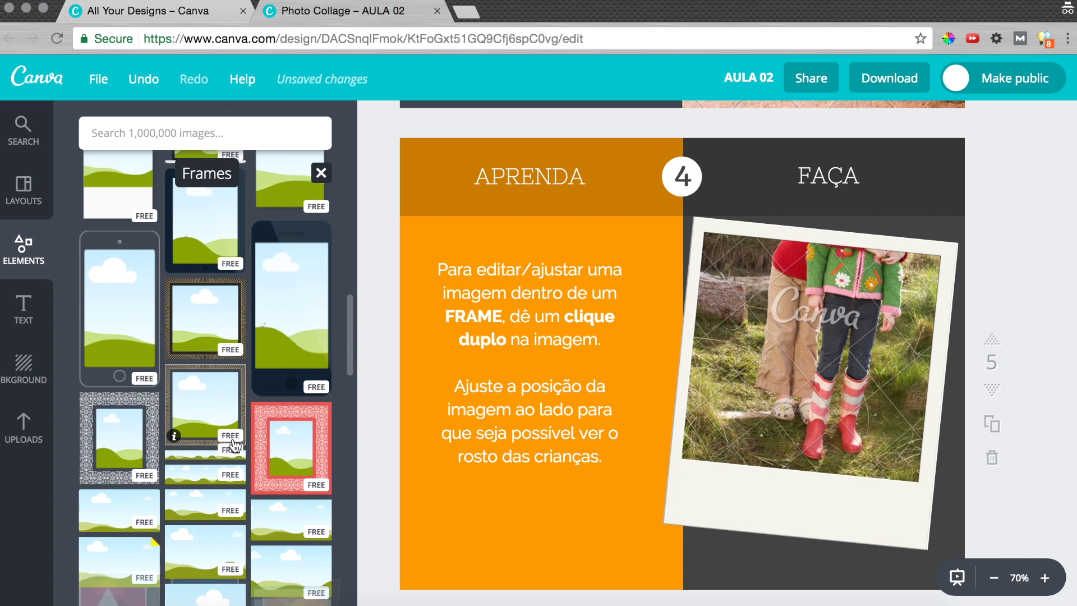
scroll(236, 427, up, 6)
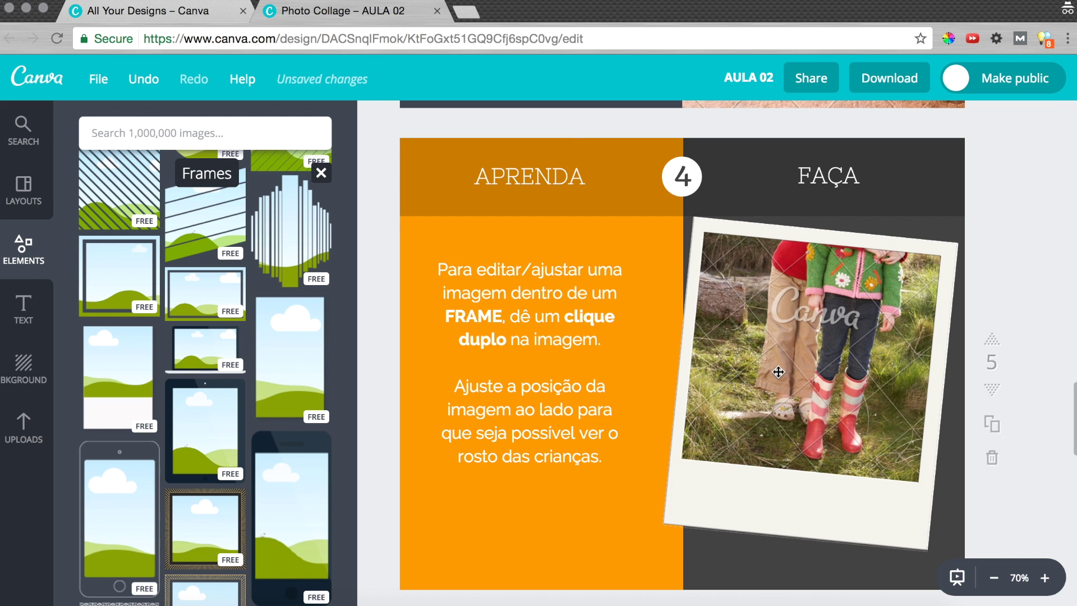
Step: Reposition the children's photo lower inside the polaroid frame on page 5 so that their faces show
double_click(815, 358)
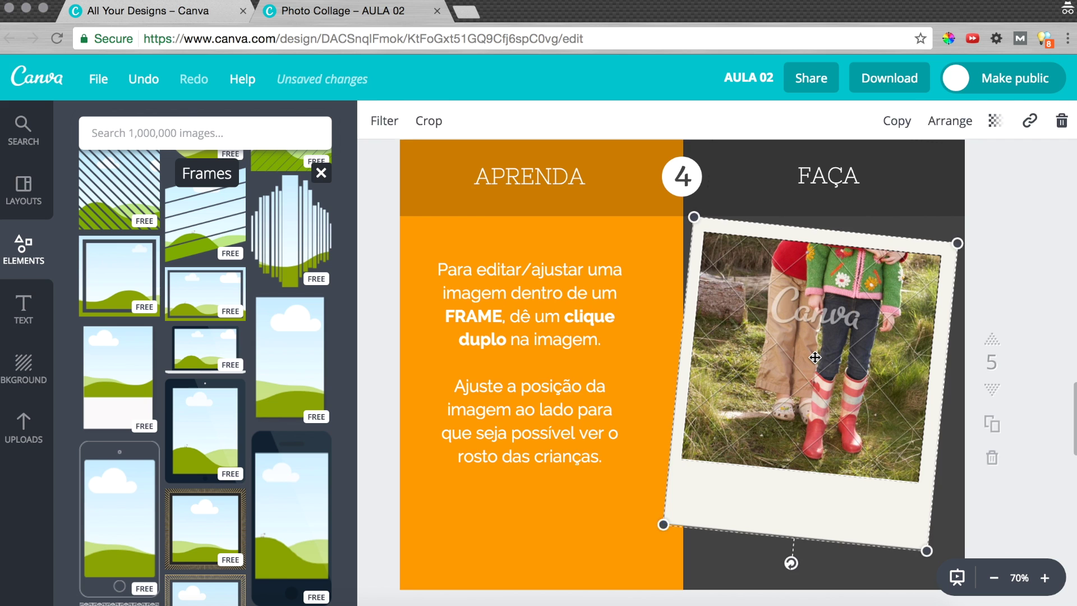
drag(837, 292, 834, 386)
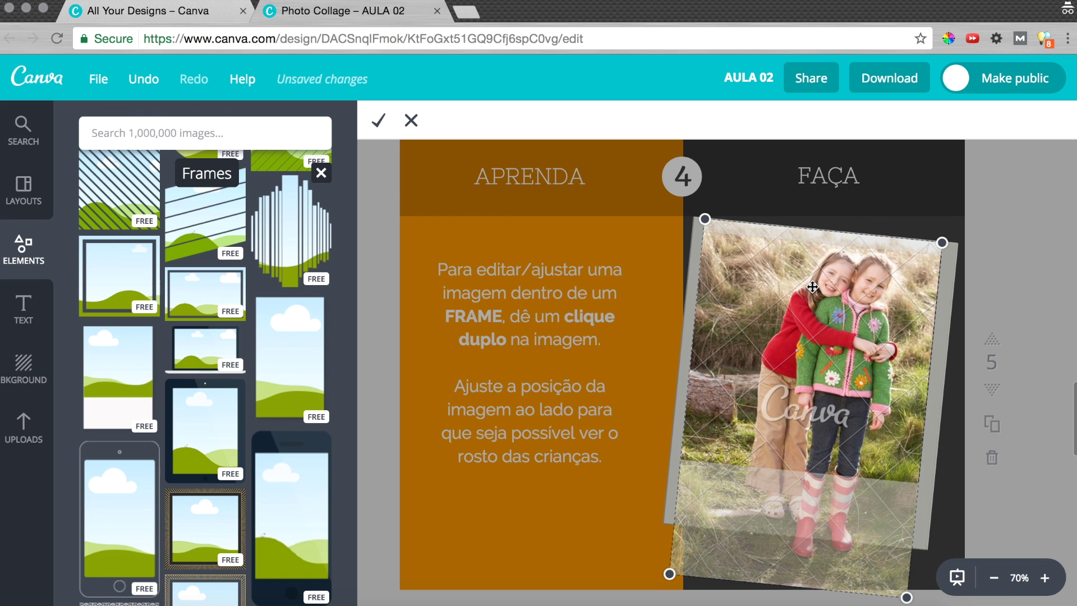
click(379, 120)
click(1043, 274)
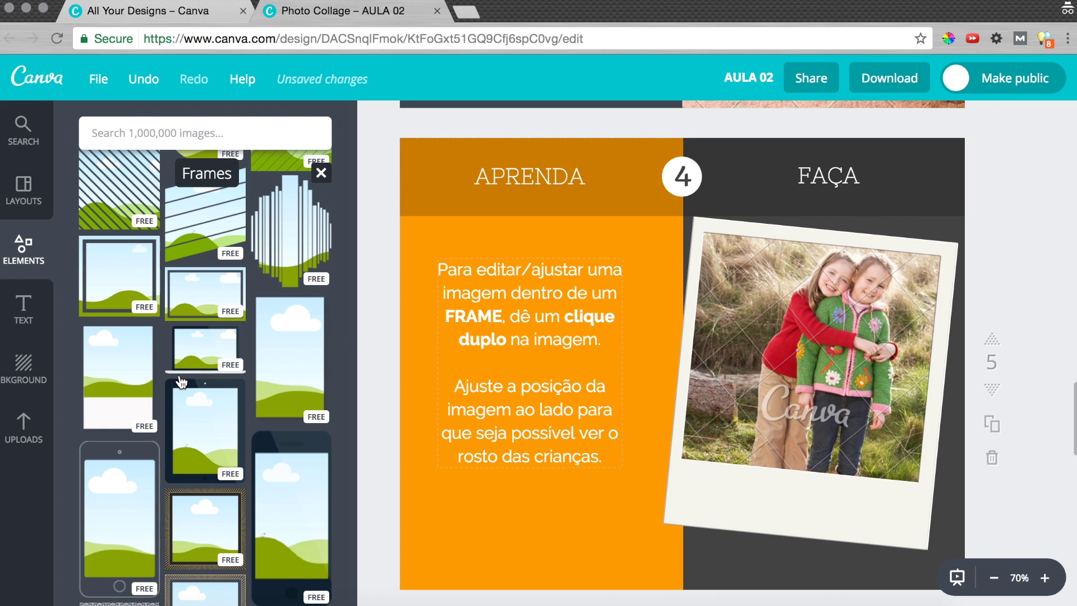
Step: Replace the photo in the polaroid frame with the free photo of a person in the sea under a blue sky
click(321, 172)
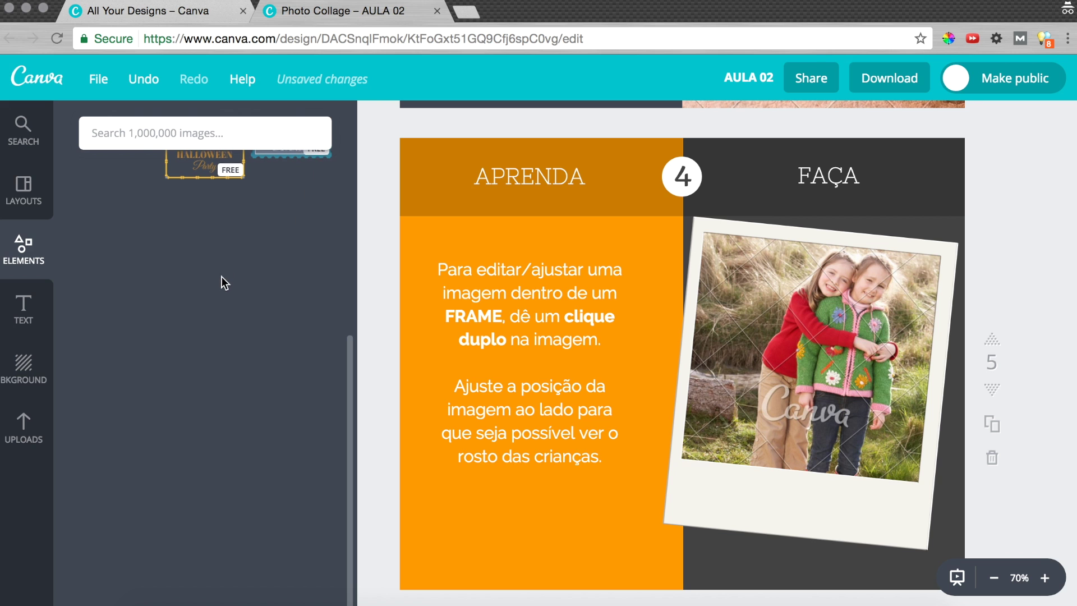
click(117, 216)
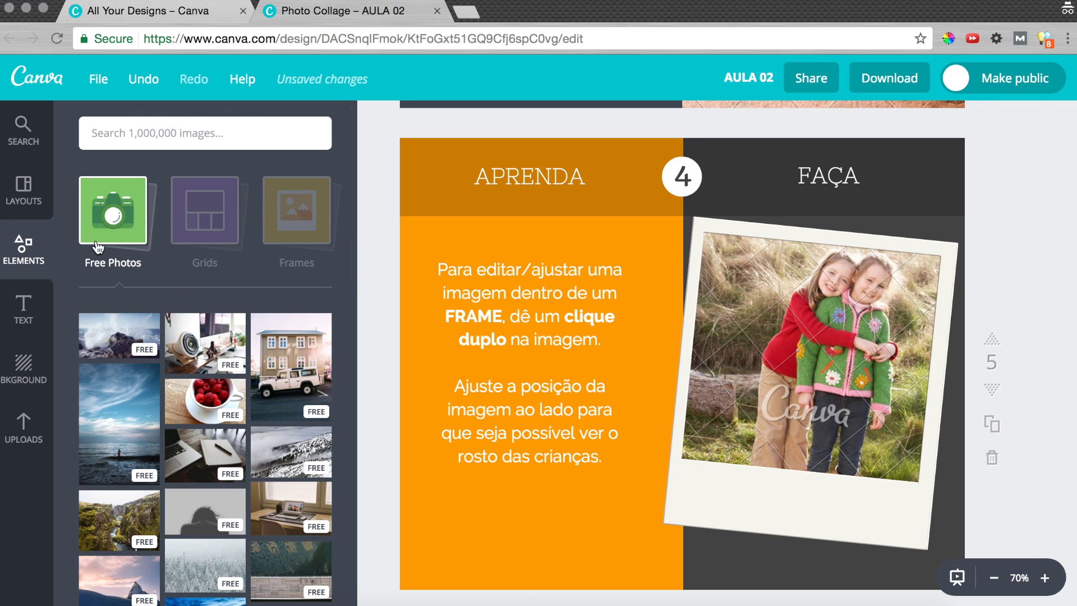
scroll(239, 379, down, 3)
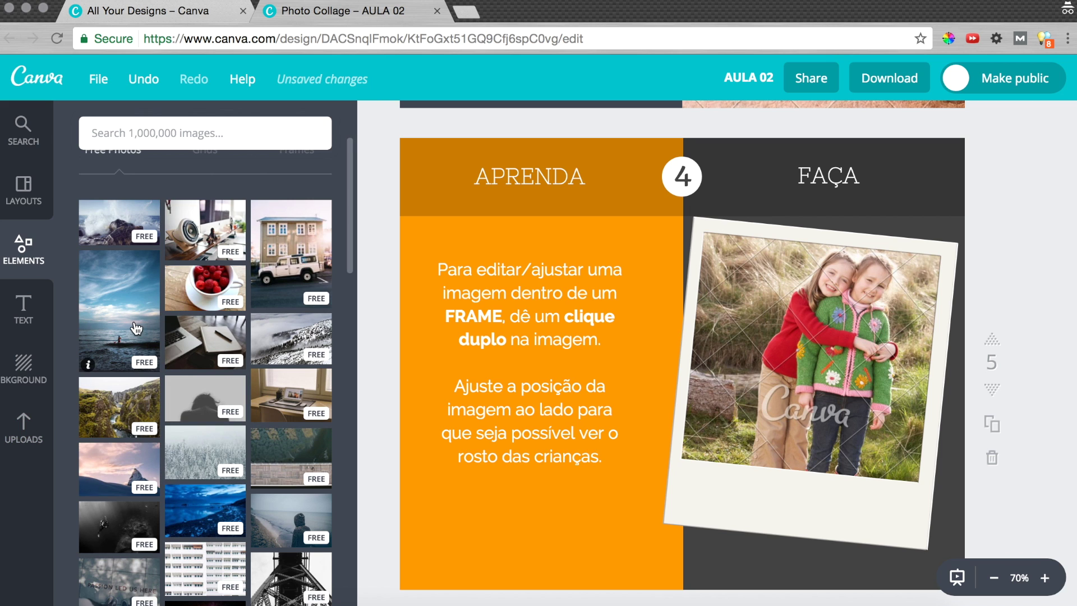
drag(126, 328, 853, 365)
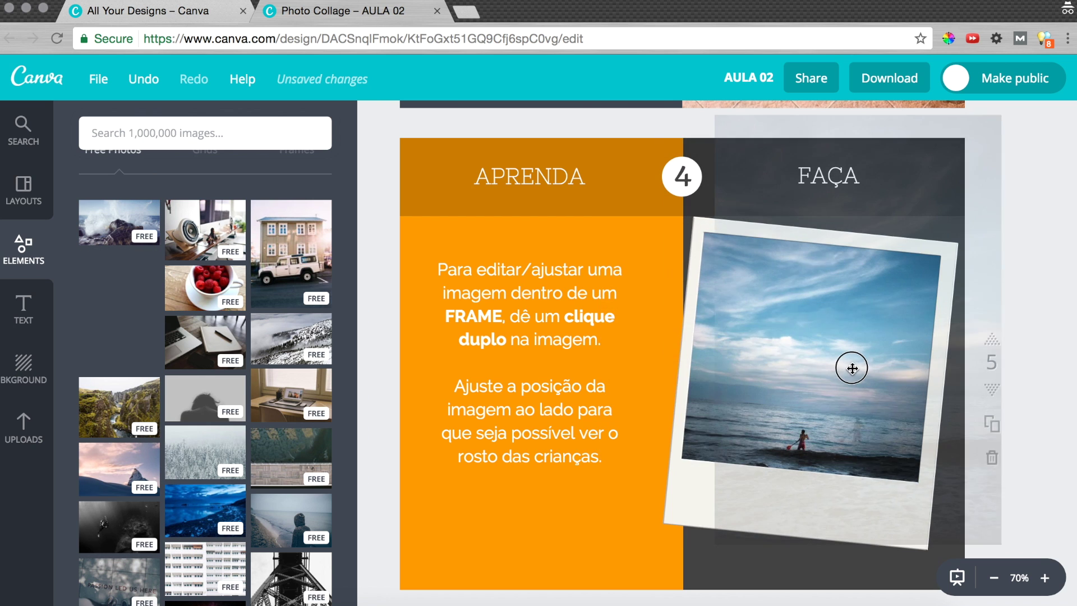
Step: Move the sea photo upward inside the polaroid frame so the person sits higher with more water below
click(835, 380)
click(834, 380)
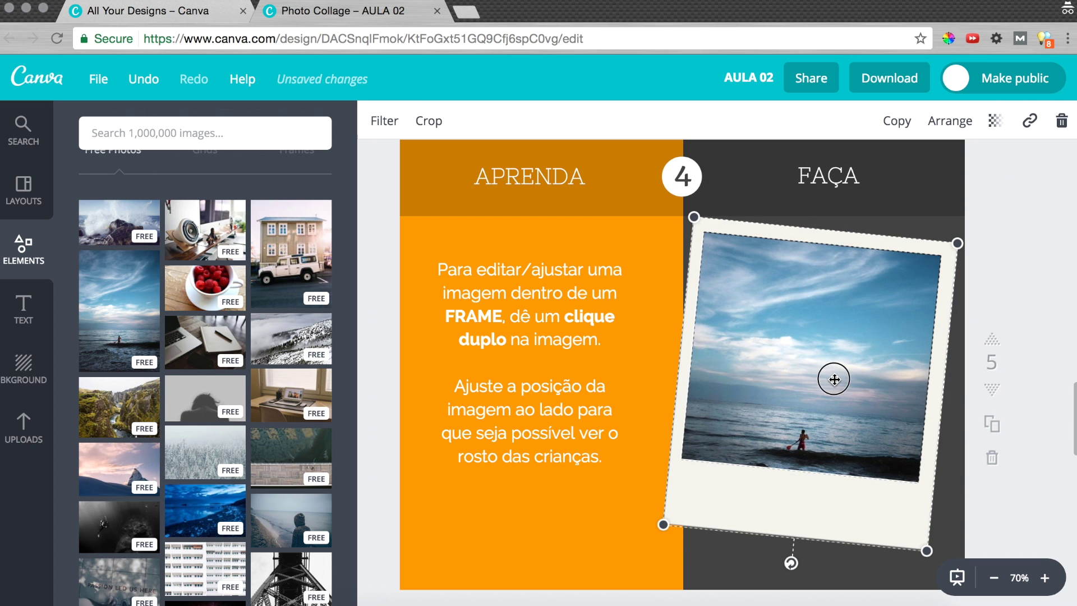
double_click(834, 379)
drag(834, 389, 832, 341)
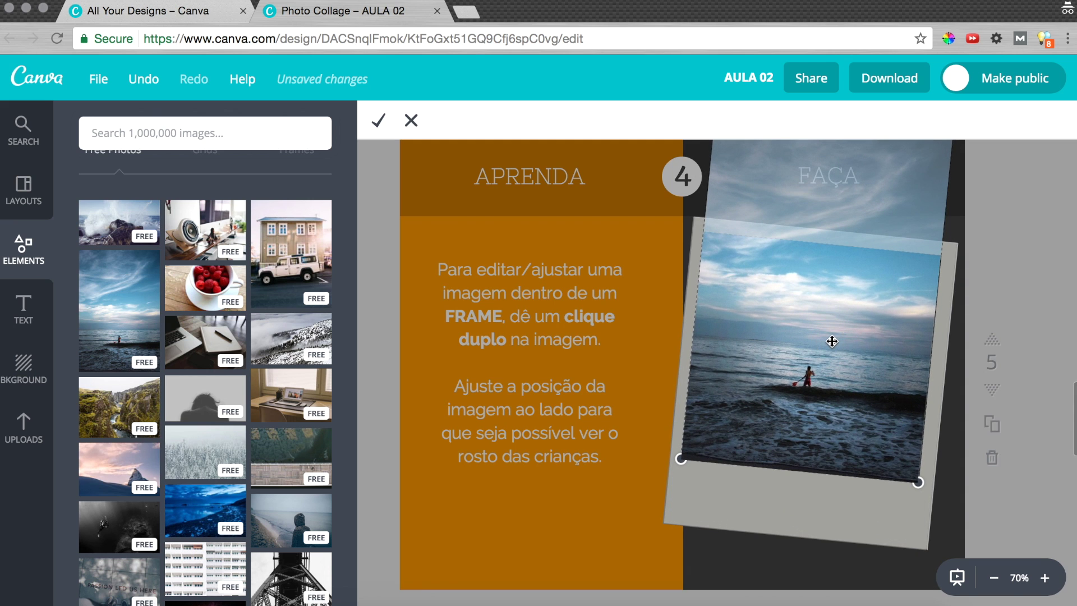
click(378, 120)
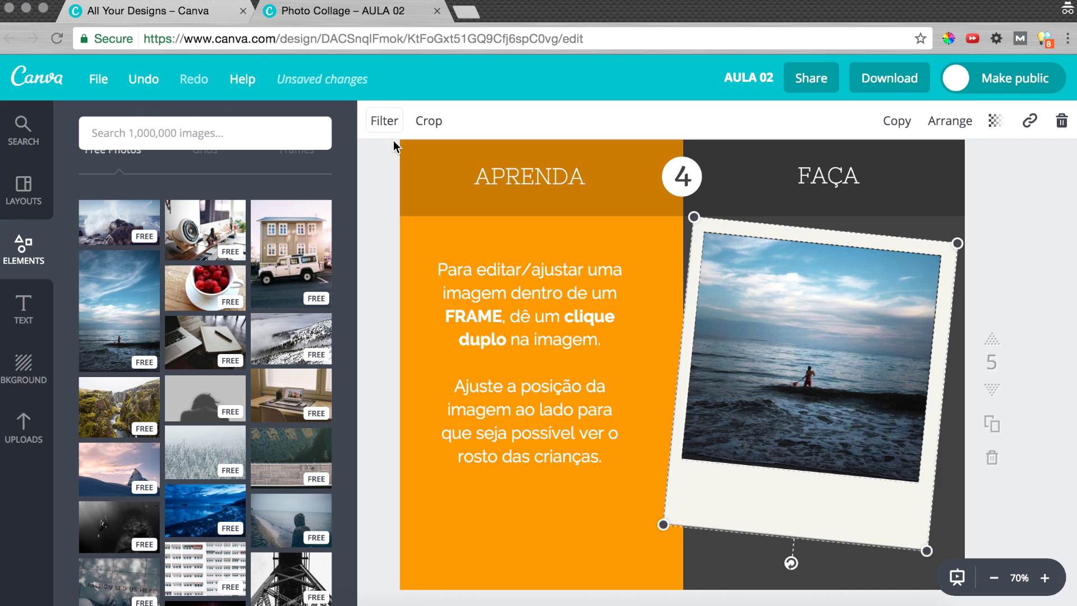
click(1029, 264)
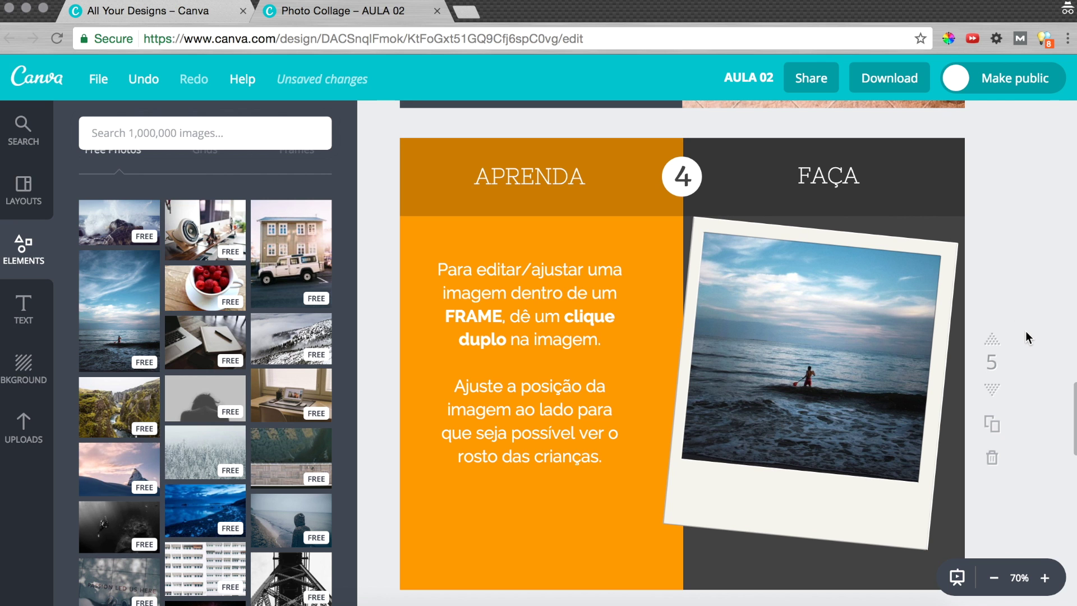
Step: Review the grid exercise on pages 6 and 7 and open the Grids collection in the elements library
scroll(1024, 332, down, 2)
scroll(1025, 338, down, 10)
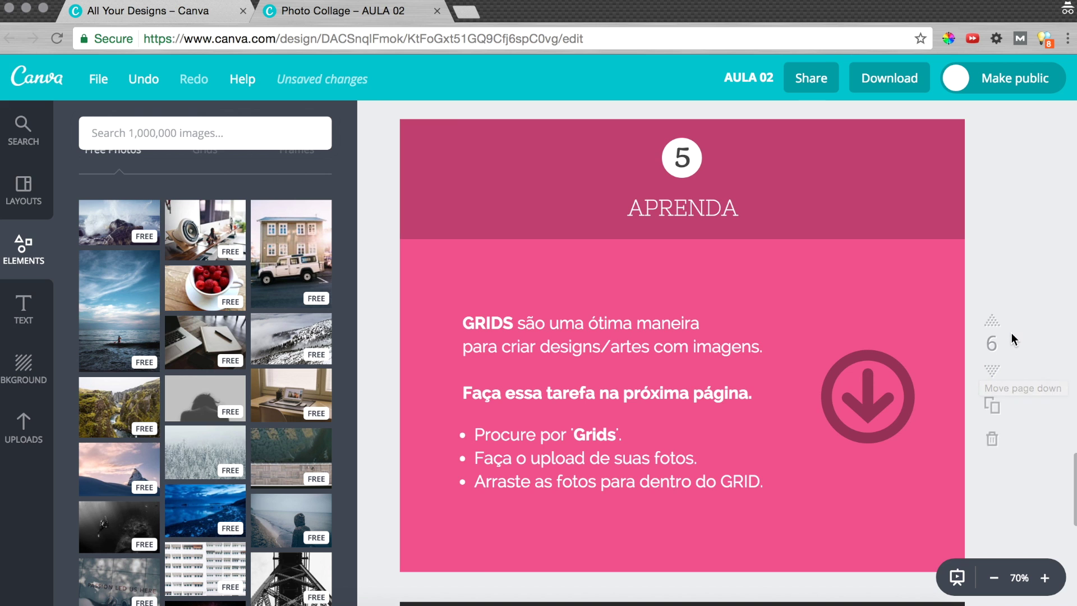
scroll(1010, 334, down, 5)
scroll(1011, 332, down, 4)
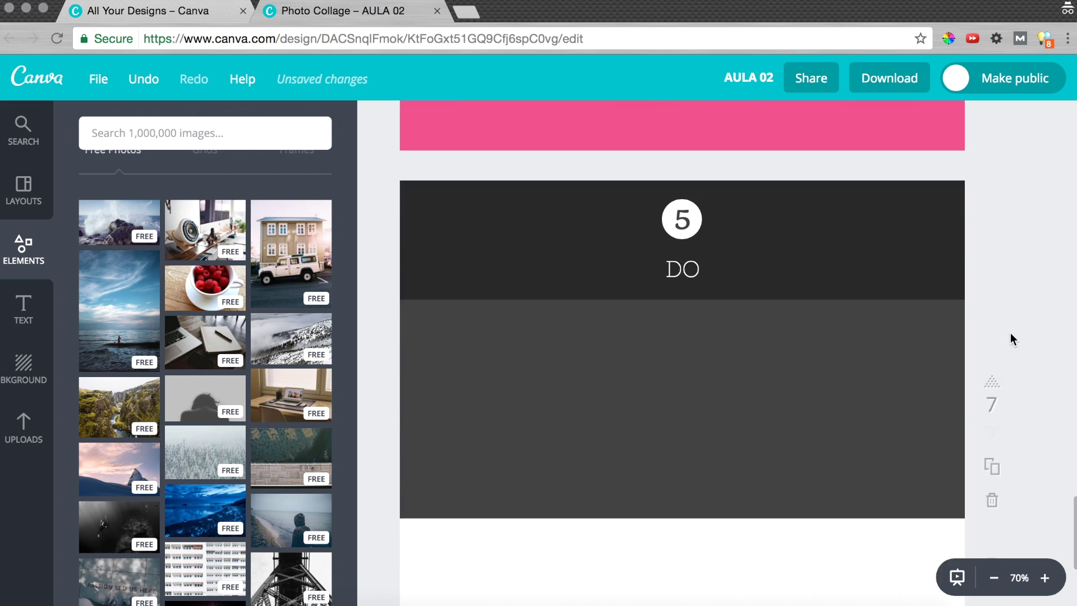
scroll(1011, 332, up, 4)
scroll(1010, 336, up, 1)
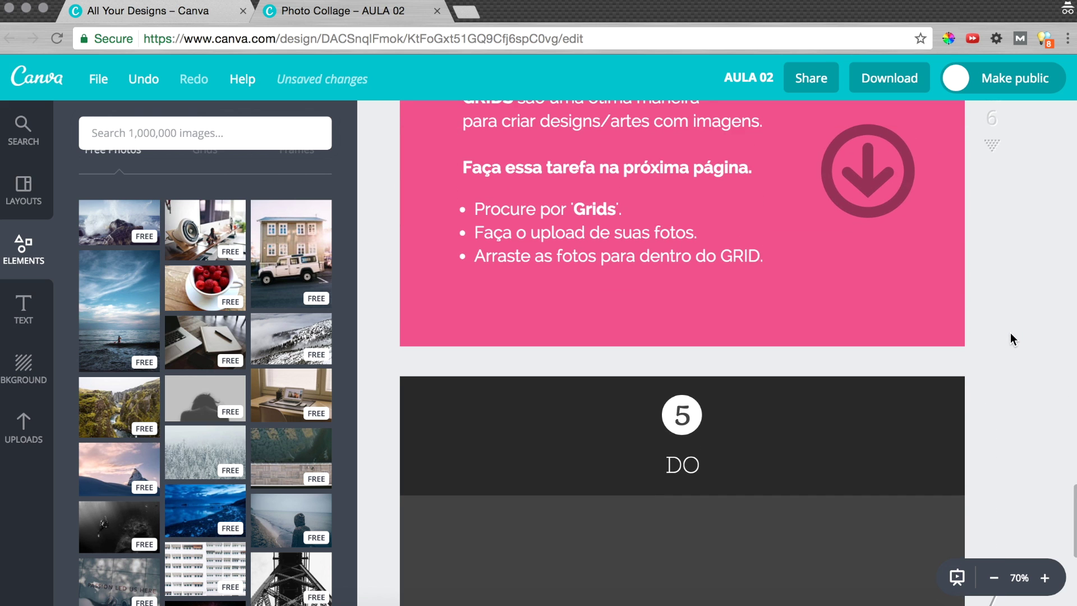
click(28, 194)
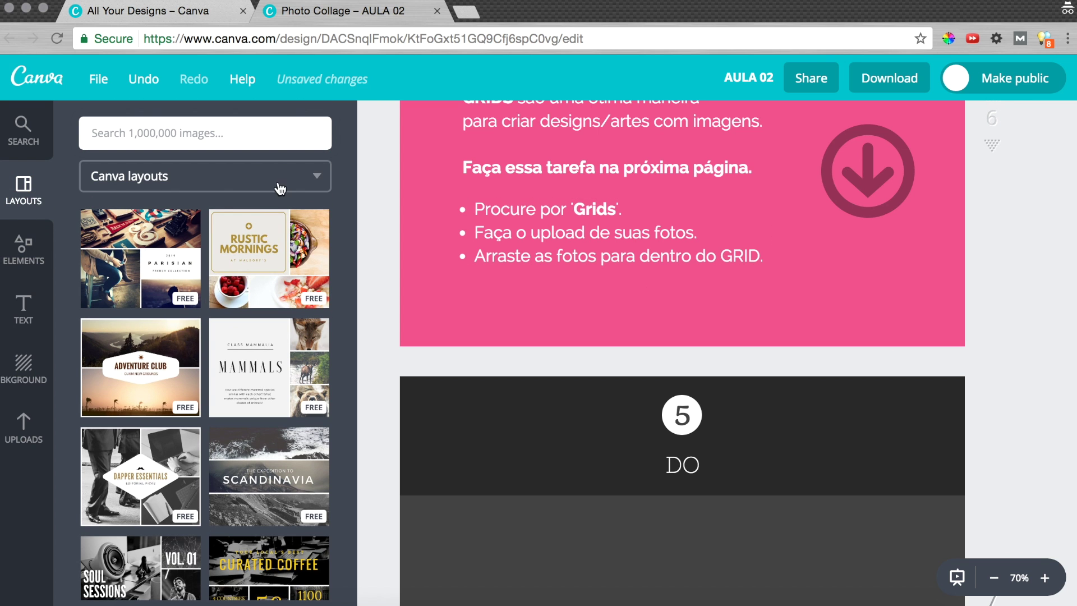
click(25, 249)
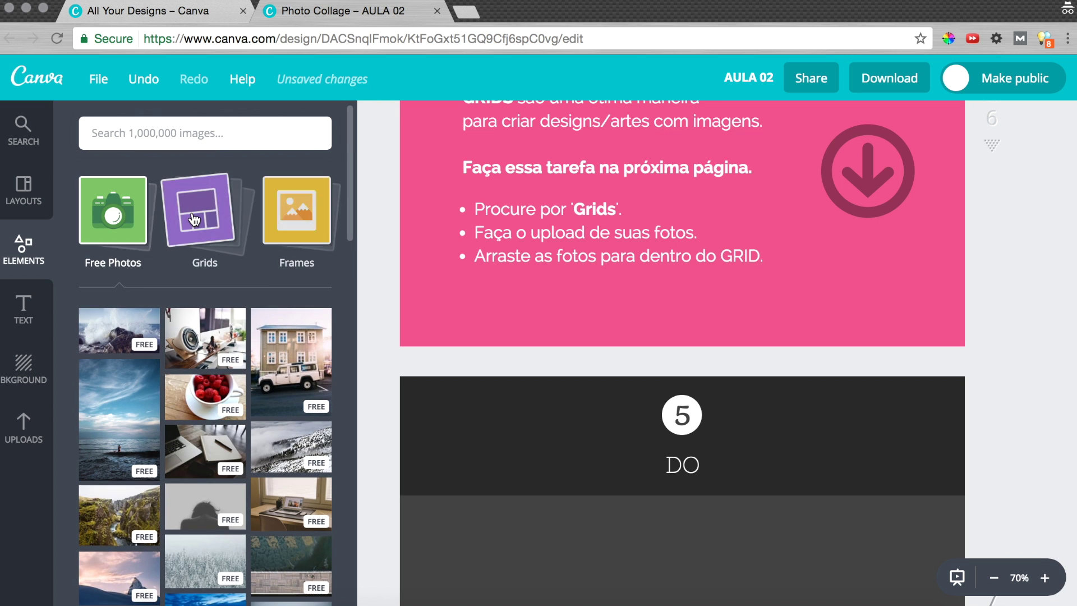
click(207, 219)
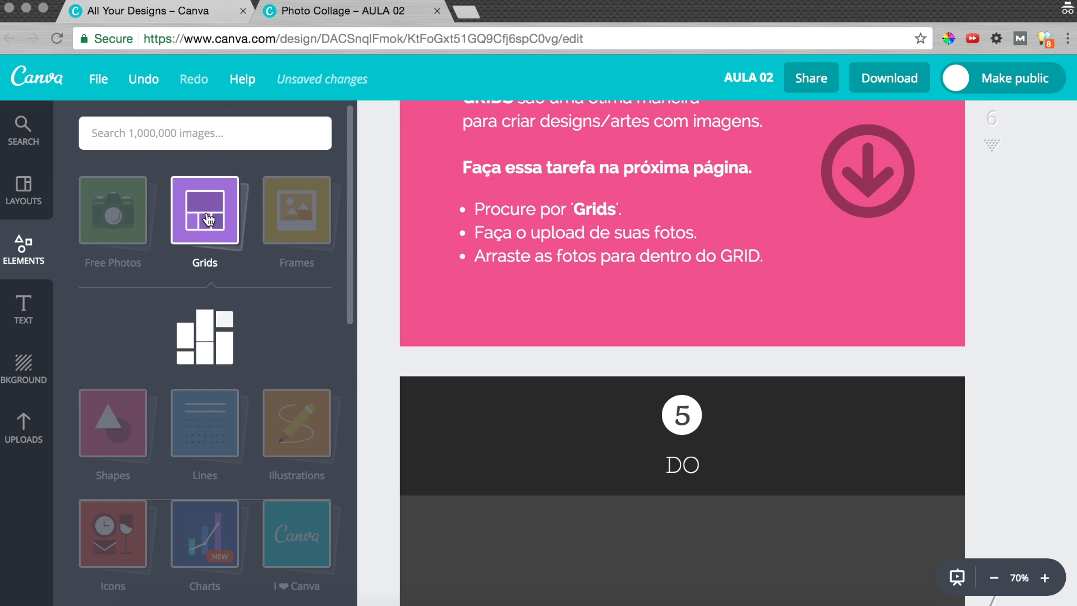
Step: Search the image library for "GRID"
click(137, 135)
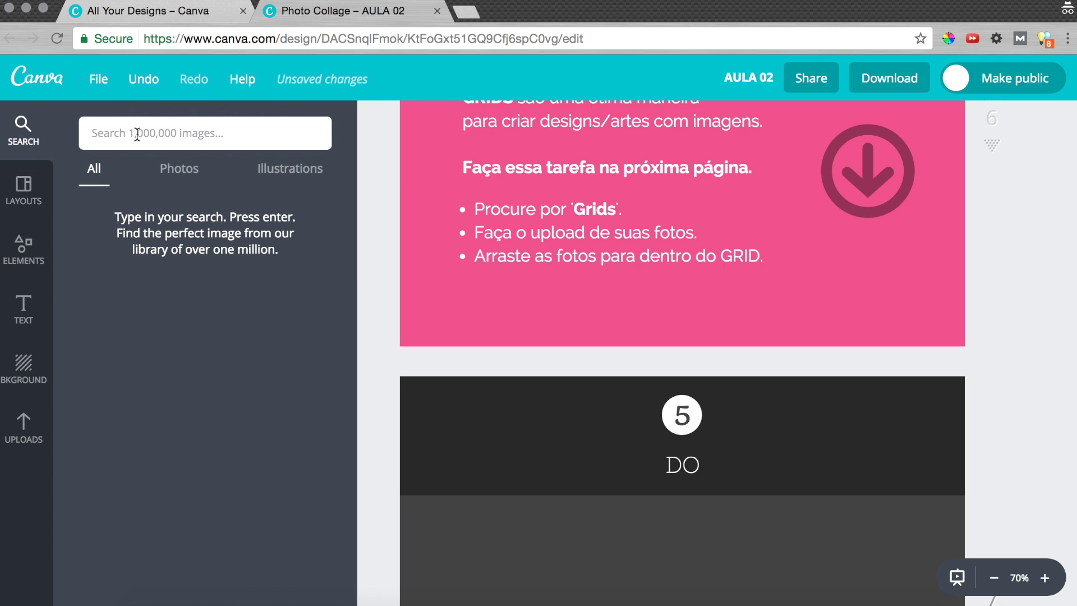
text(GRID)
key(Return)
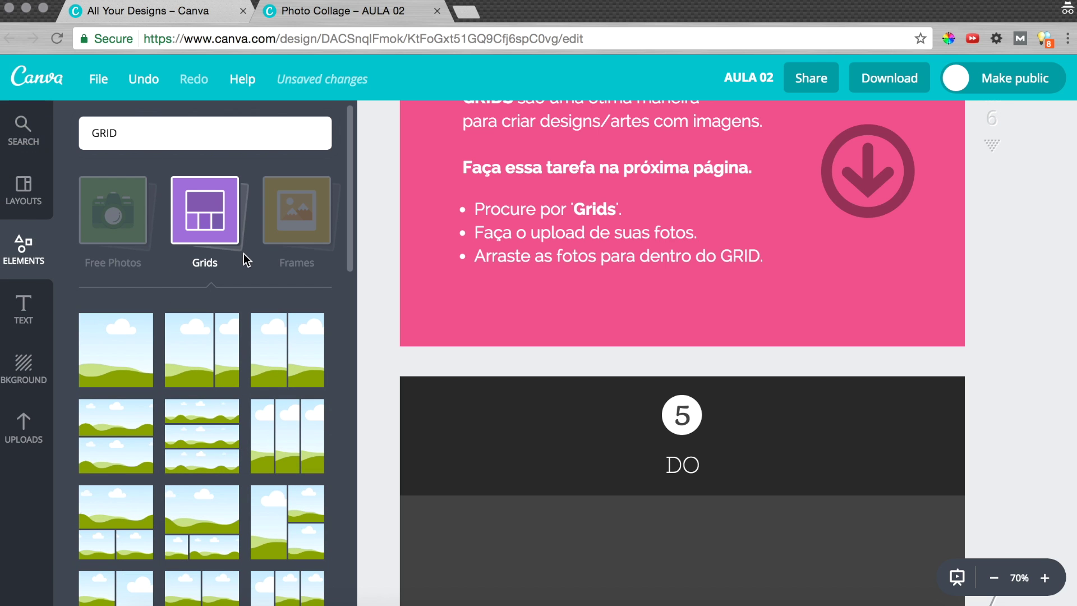
Step: Search the image library for "frames" and return to the Grids collection
double_click(101, 134)
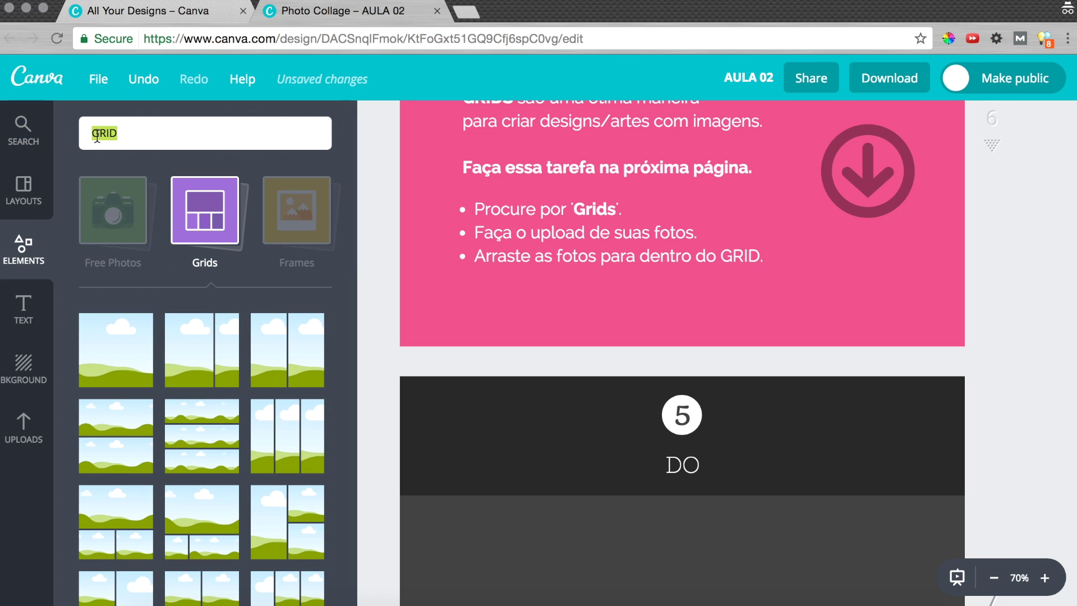
text(frames)
key(Return)
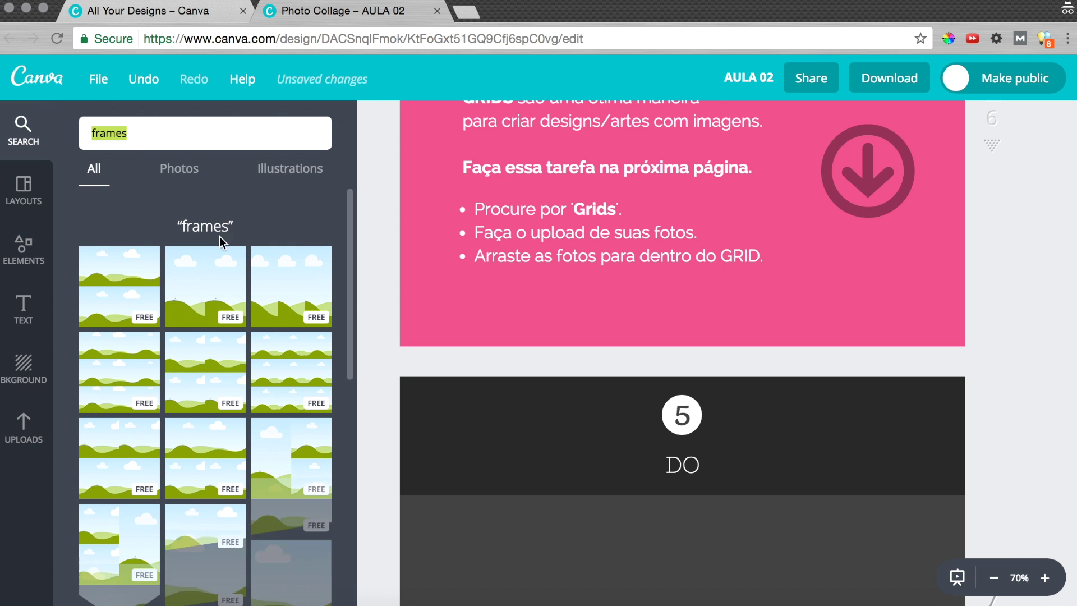
click(25, 255)
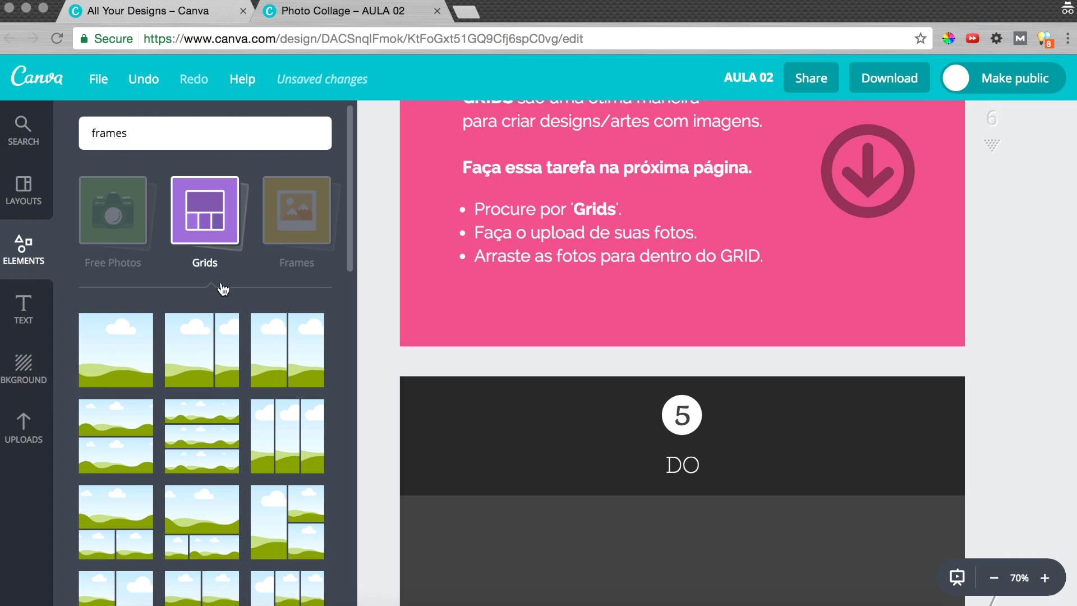
Step: Add the single-image grid to page 7 so that it covers the dark exercise area
scroll(603, 428, down, 3)
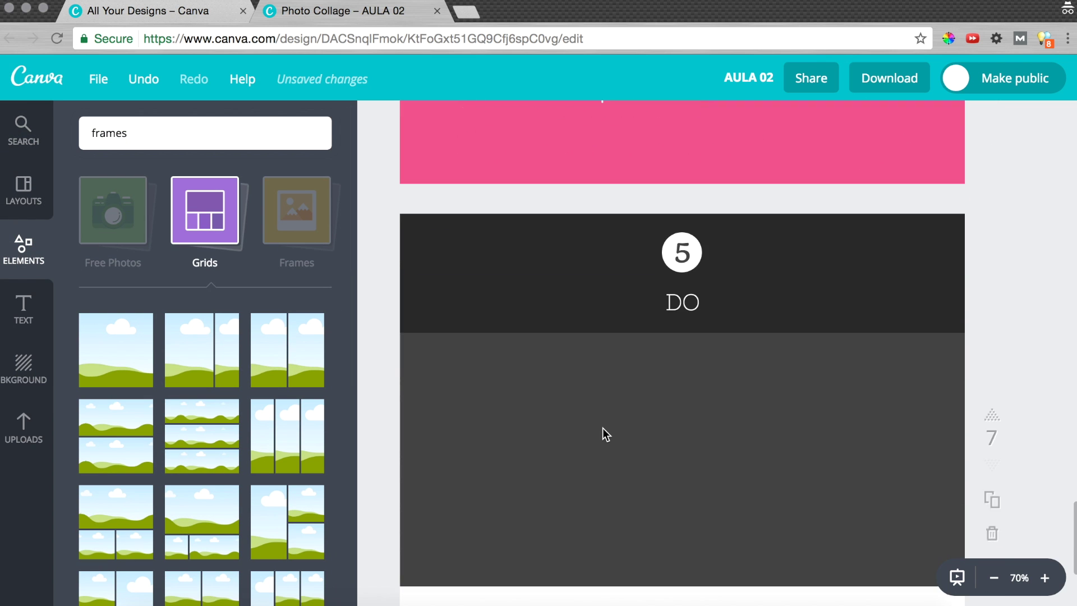
scroll(602, 428, down, 2)
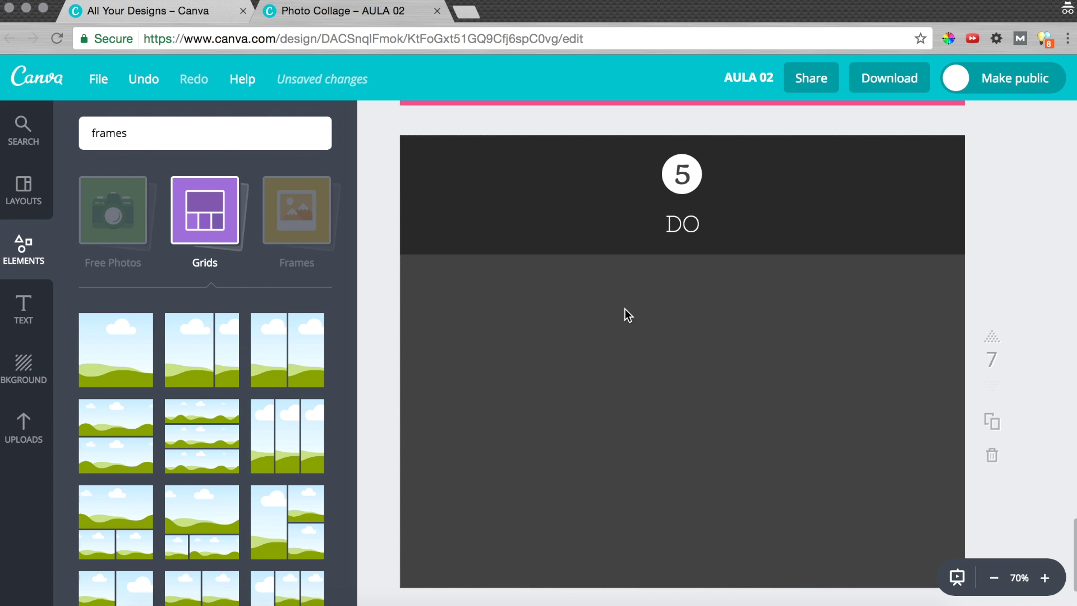
click(539, 330)
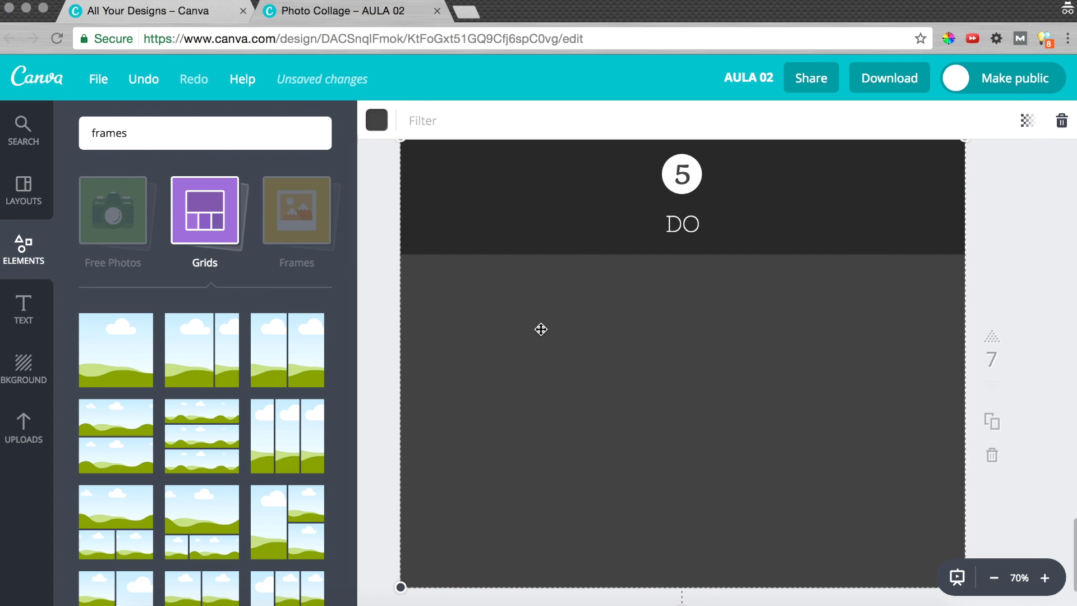
click(115, 353)
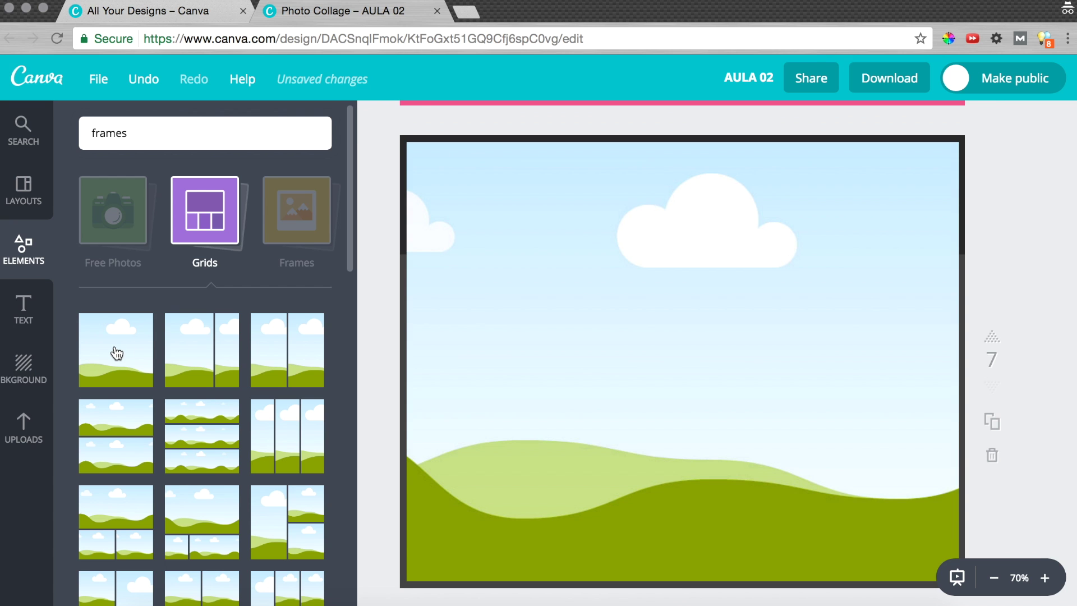
click(1031, 287)
Step: Set the spacing of the page 7 grid to 0 so the image area reaches the page edges
click(609, 337)
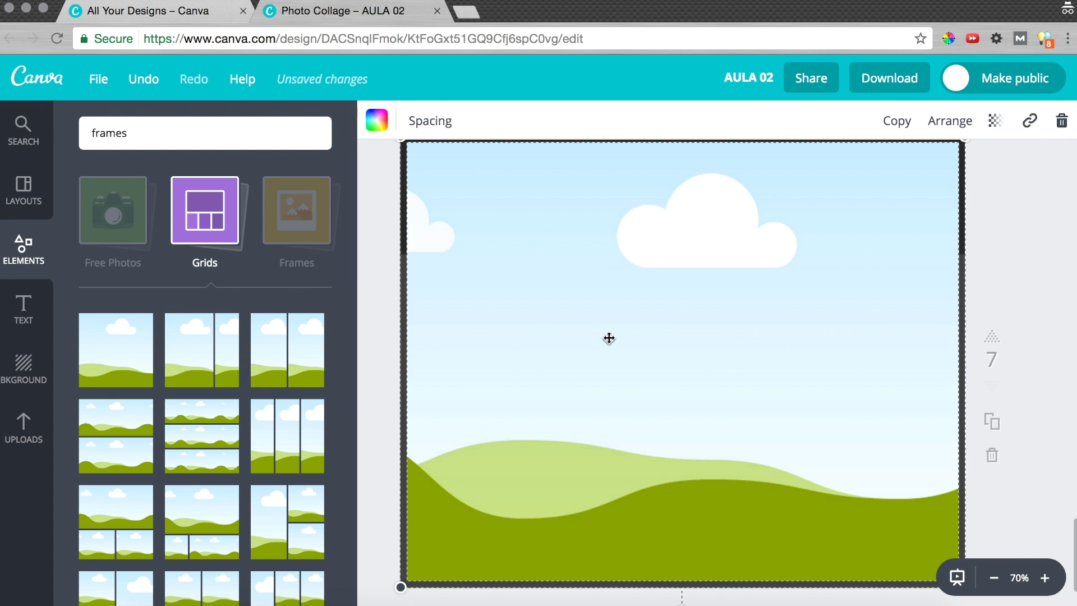
click(436, 119)
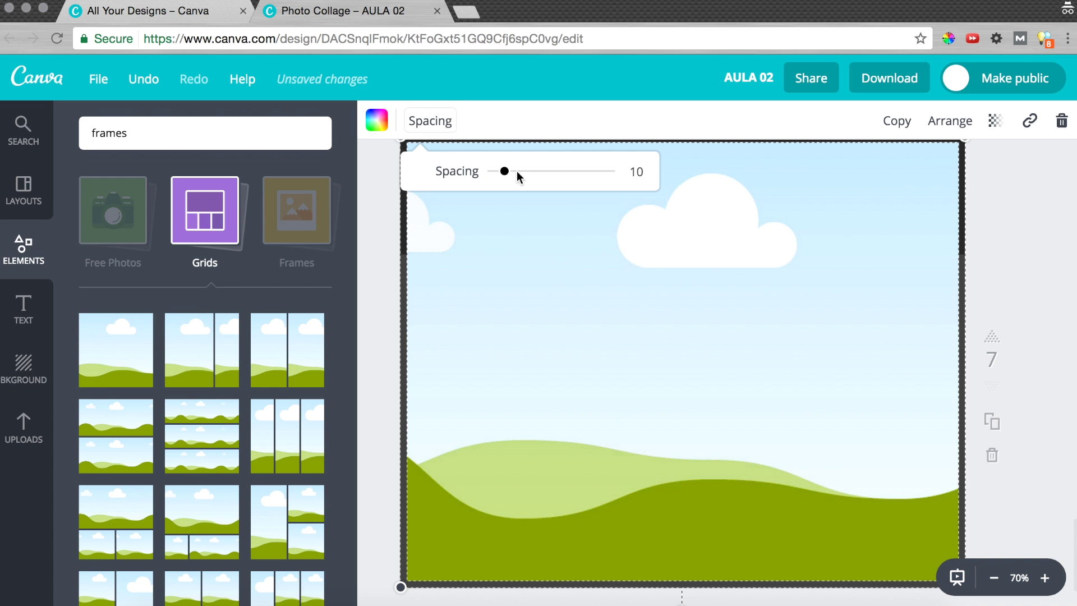
drag(504, 173, 479, 185)
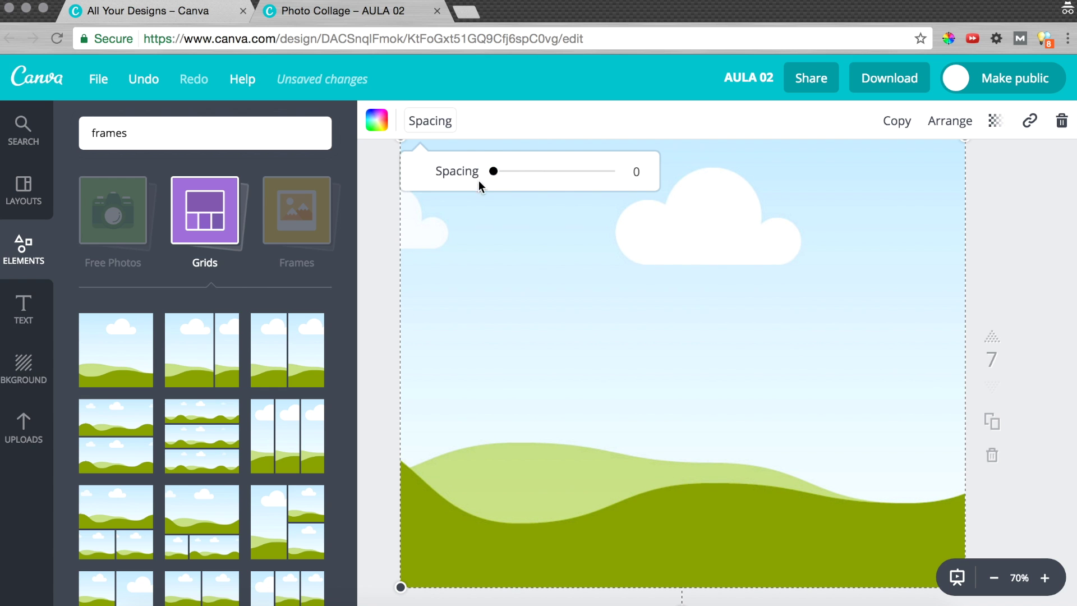
click(1017, 231)
scroll(1013, 256, up, 1)
scroll(1013, 257, down, 1)
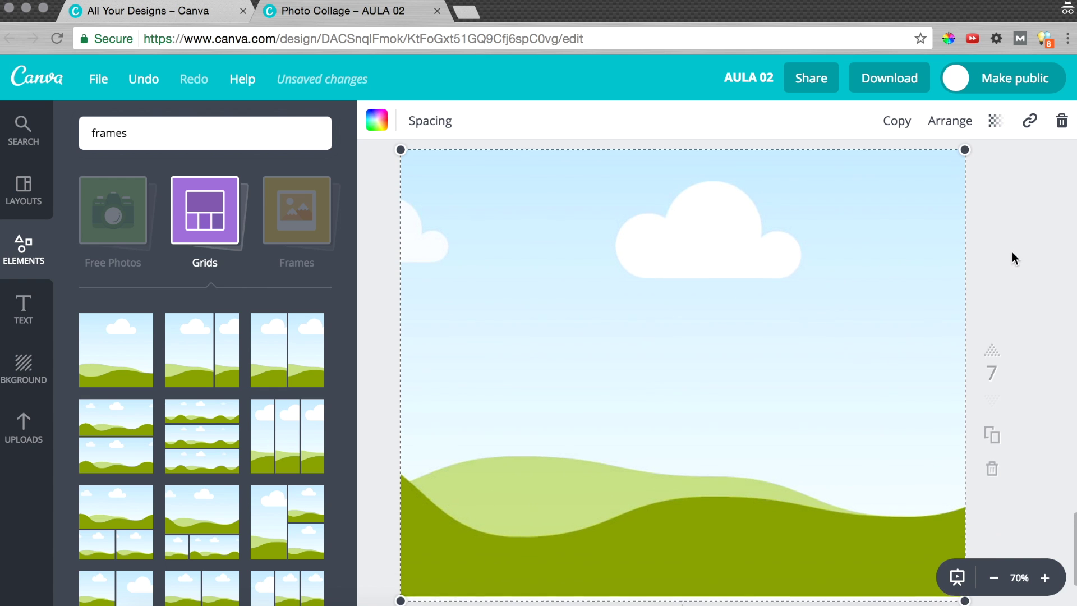
Step: Fill the page 7 grid with the free raspberry cup photo and shift the photo left to bring the cup's handle into the grid
click(110, 211)
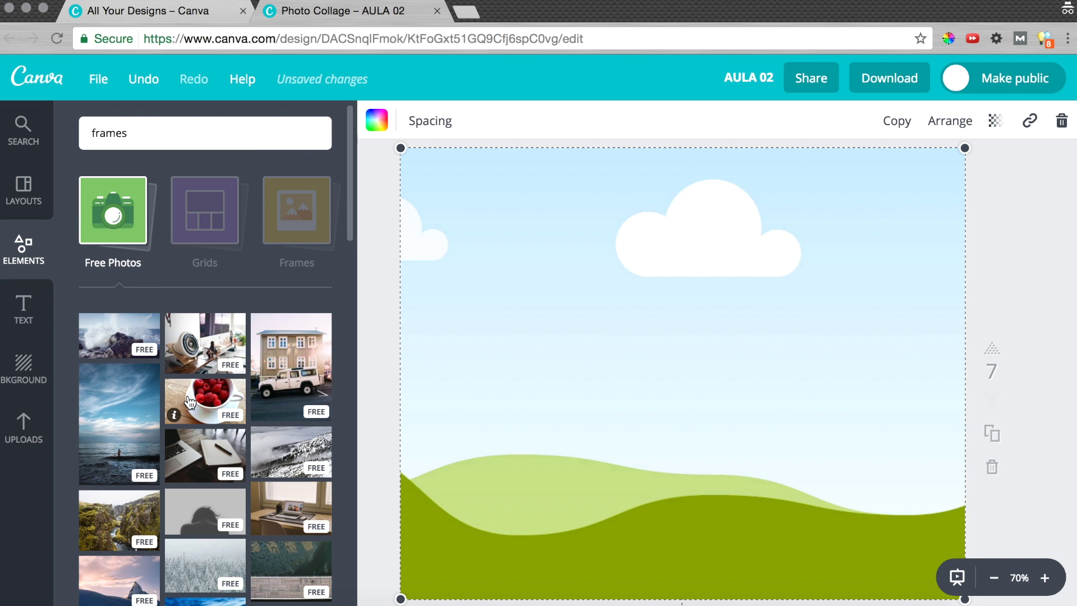
drag(188, 401, 707, 375)
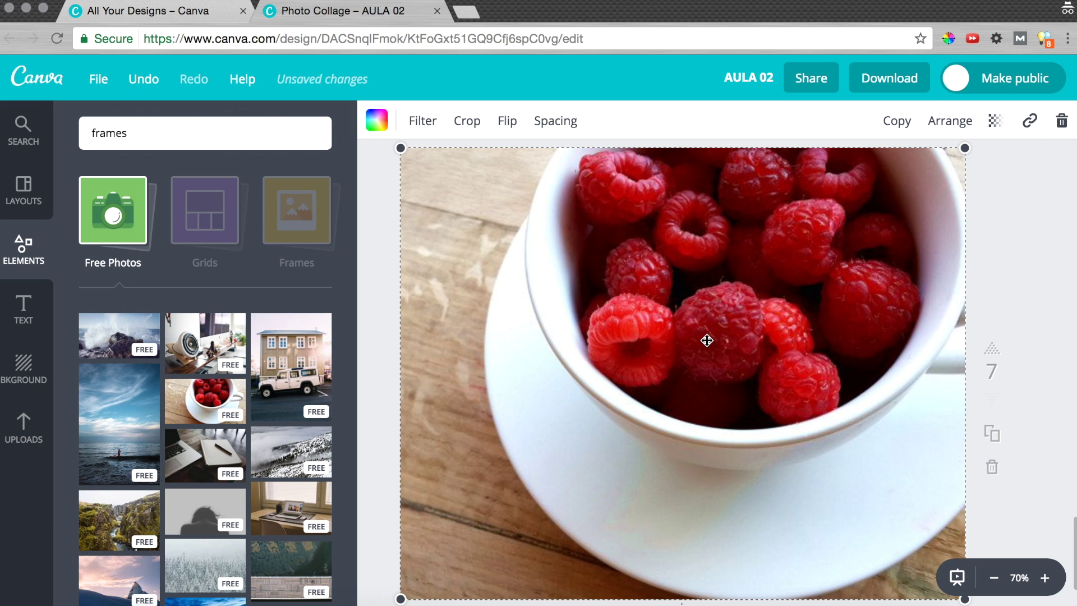
double_click(707, 341)
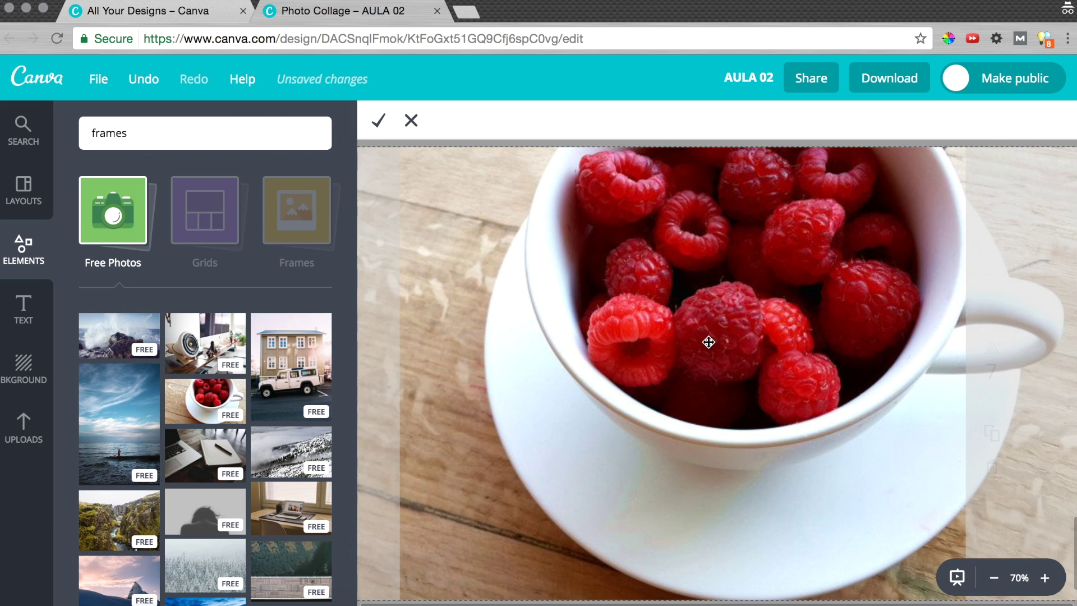
drag(742, 330, 652, 350)
click(378, 120)
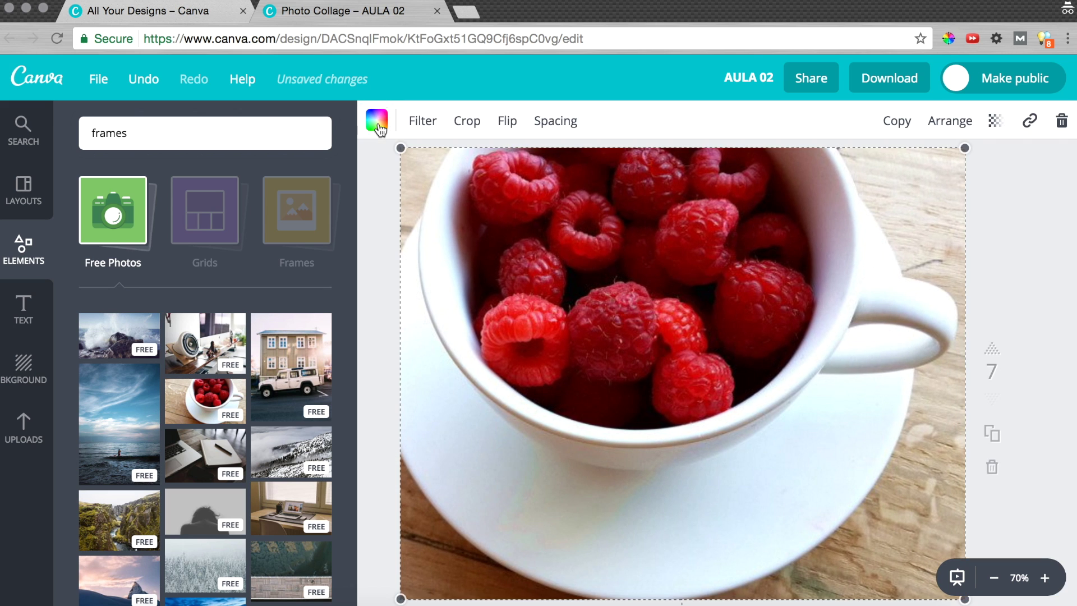
click(1032, 244)
scroll(1023, 250, down, 1)
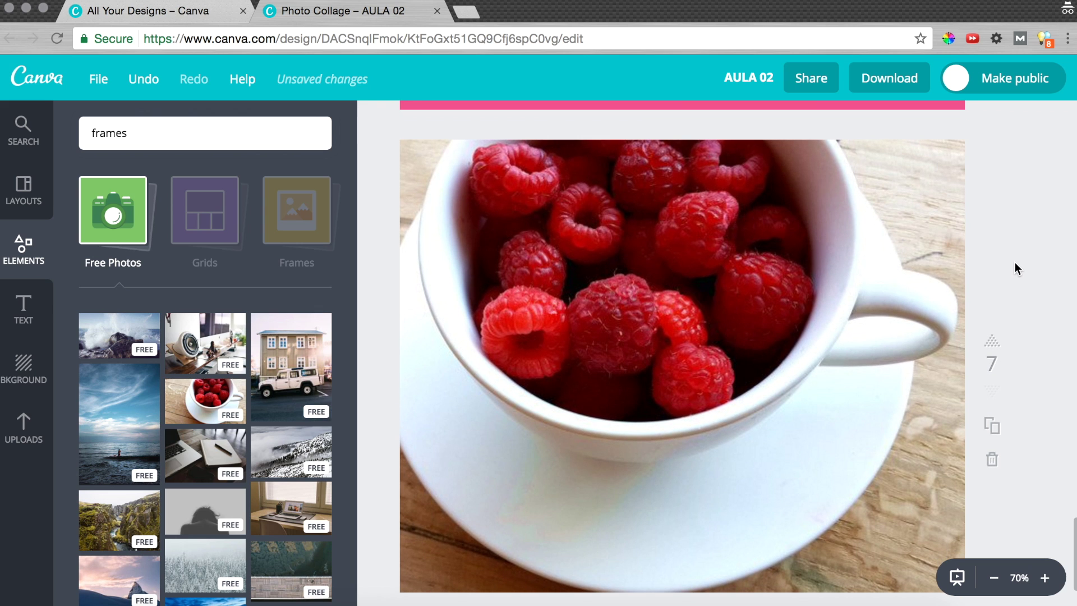
Step: Review the finished exercises on all pages, going from page 7 back up to the page 1 cover
scroll(1015, 263, up, 1)
scroll(961, 307, down, 5)
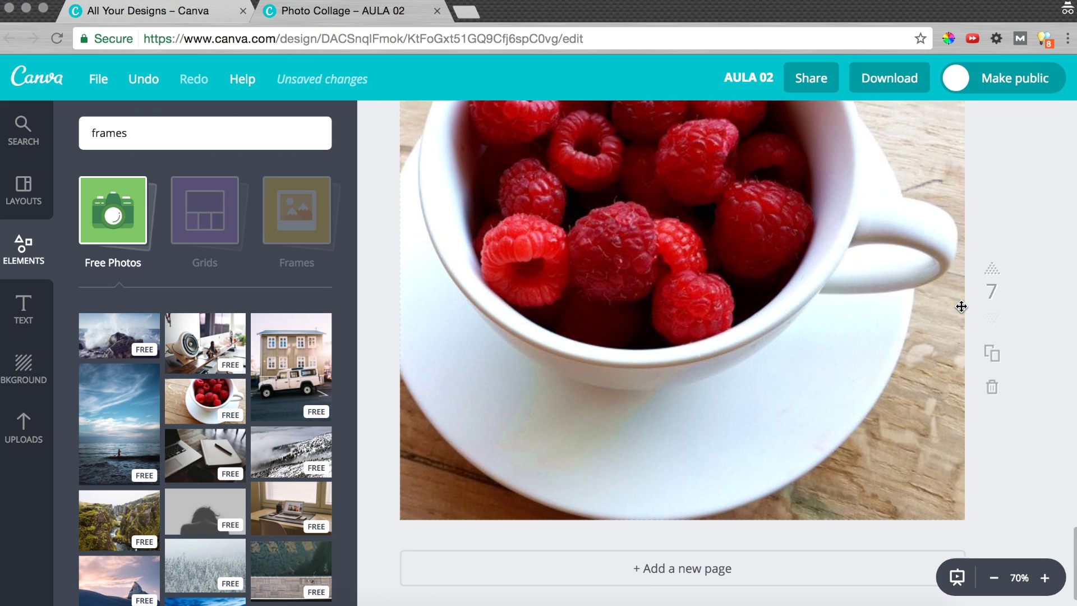
scroll(962, 306, up, 10)
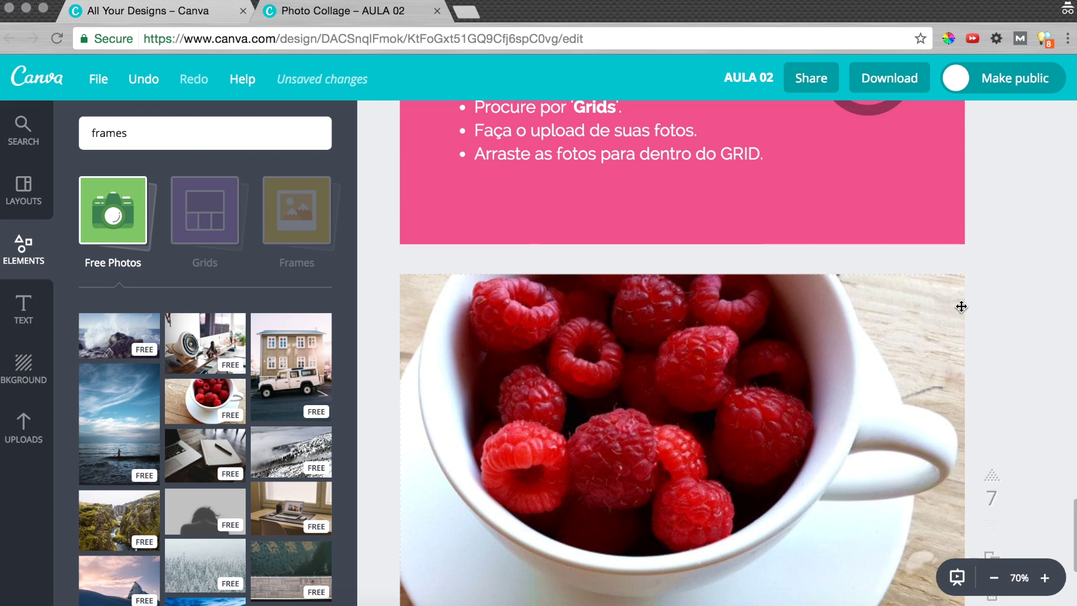
scroll(961, 309, up, 15)
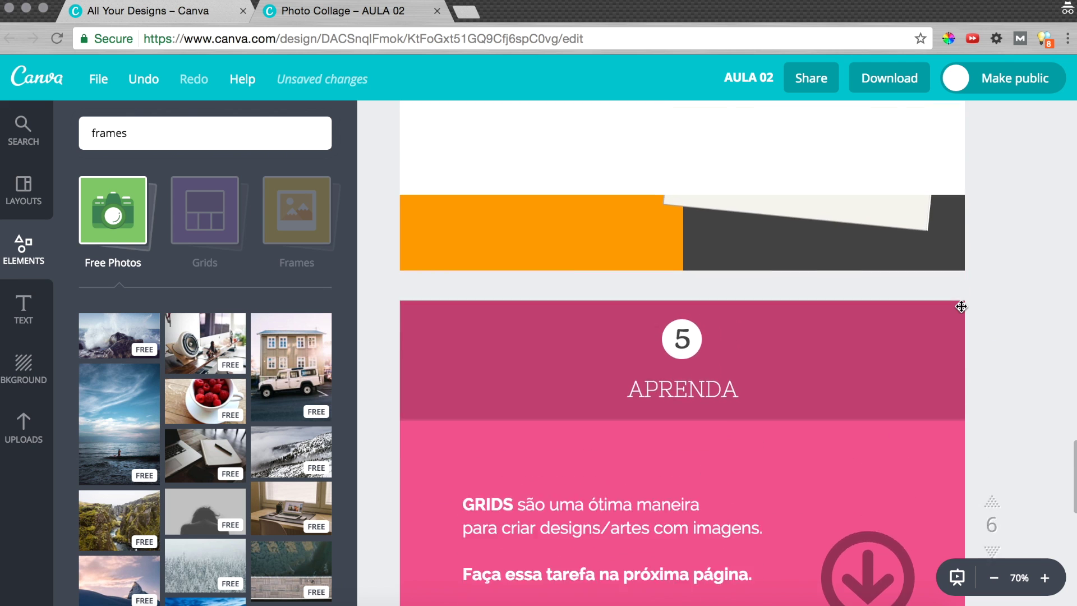
scroll(962, 306, up, 12)
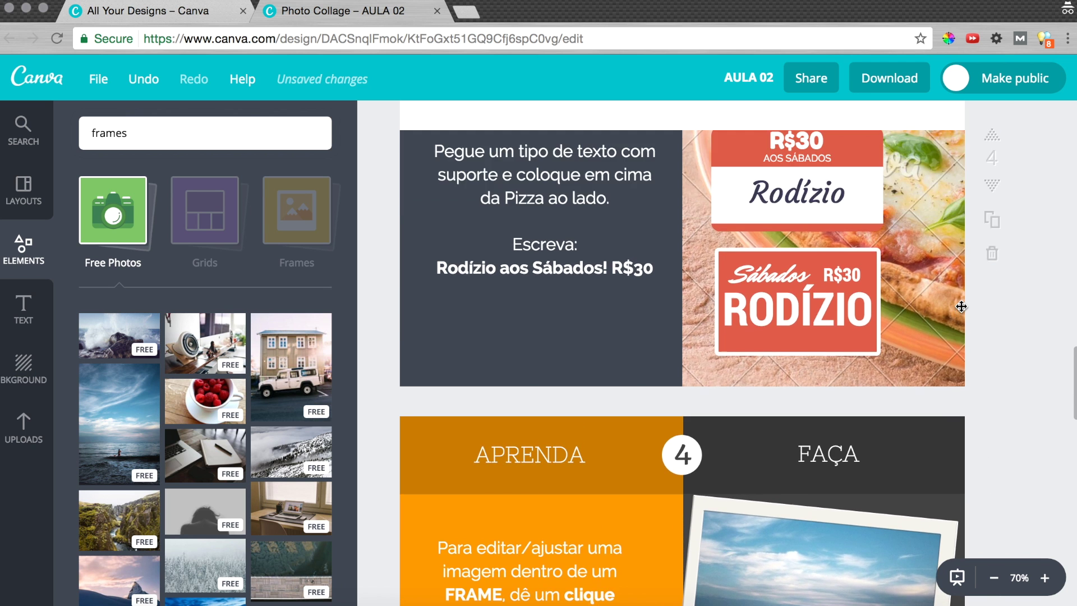
scroll(962, 306, up, 5)
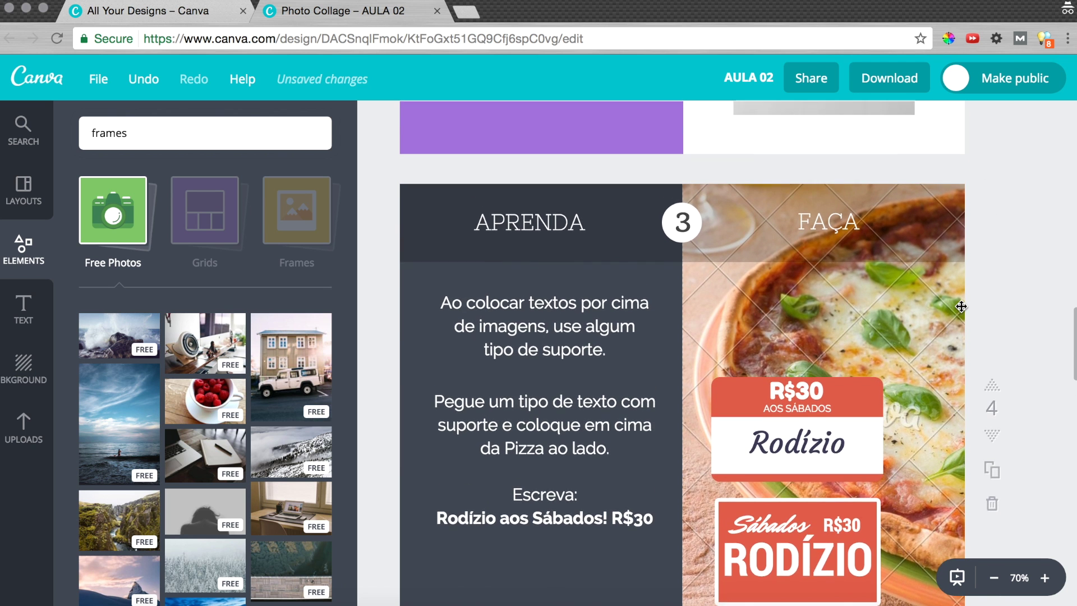
scroll(961, 306, up, 10)
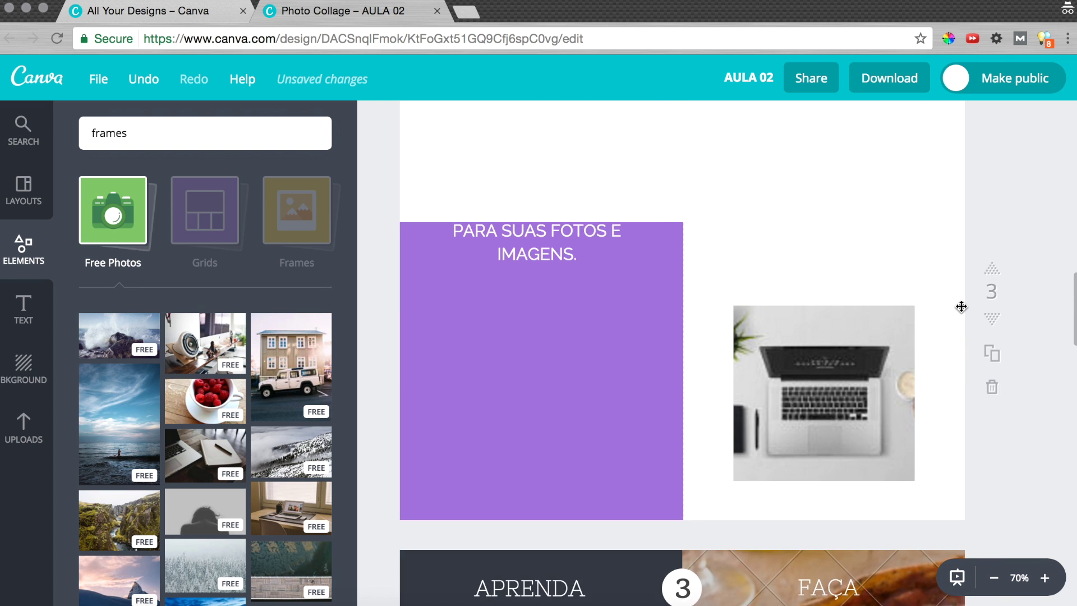
scroll(961, 306, up, 15)
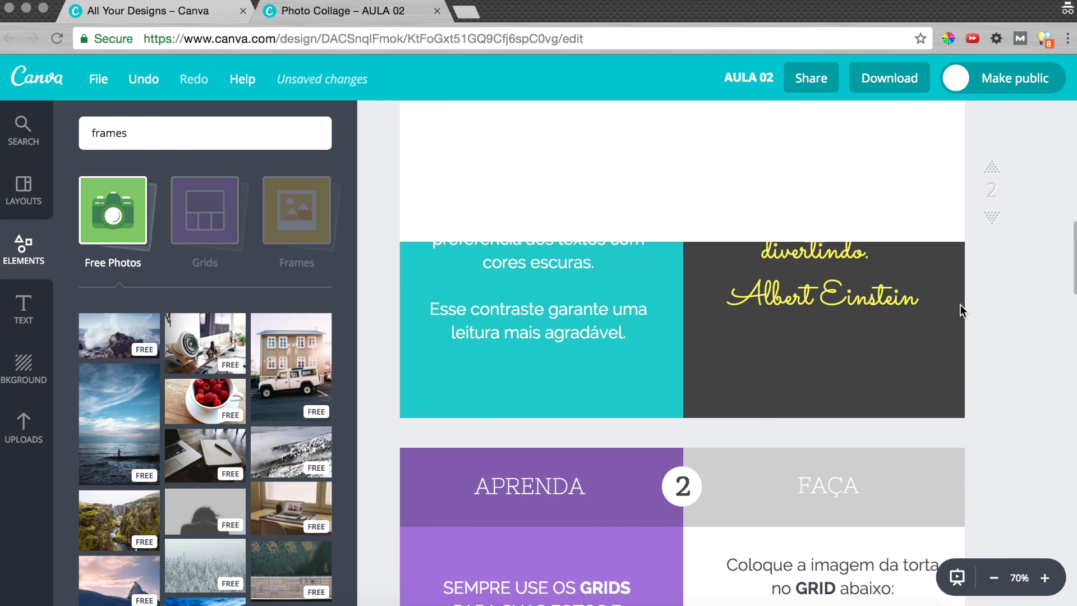
scroll(962, 307, up, 5)
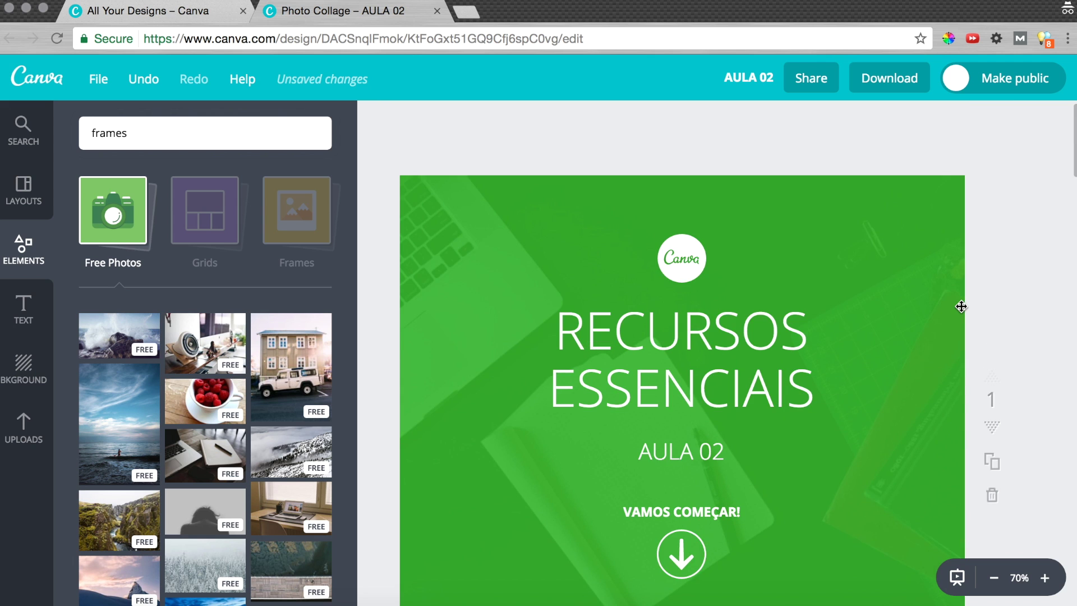
scroll(962, 307, up, 1)
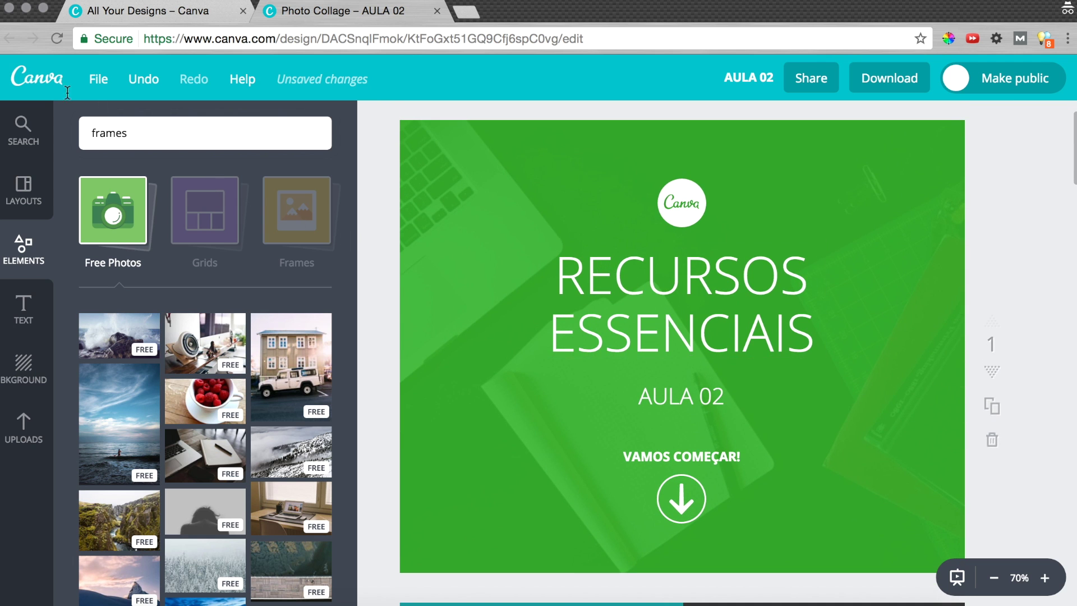
Step: Check the design's type and dimensions, and look up the Photo Collage format under Events in the design type catalogue
click(96, 79)
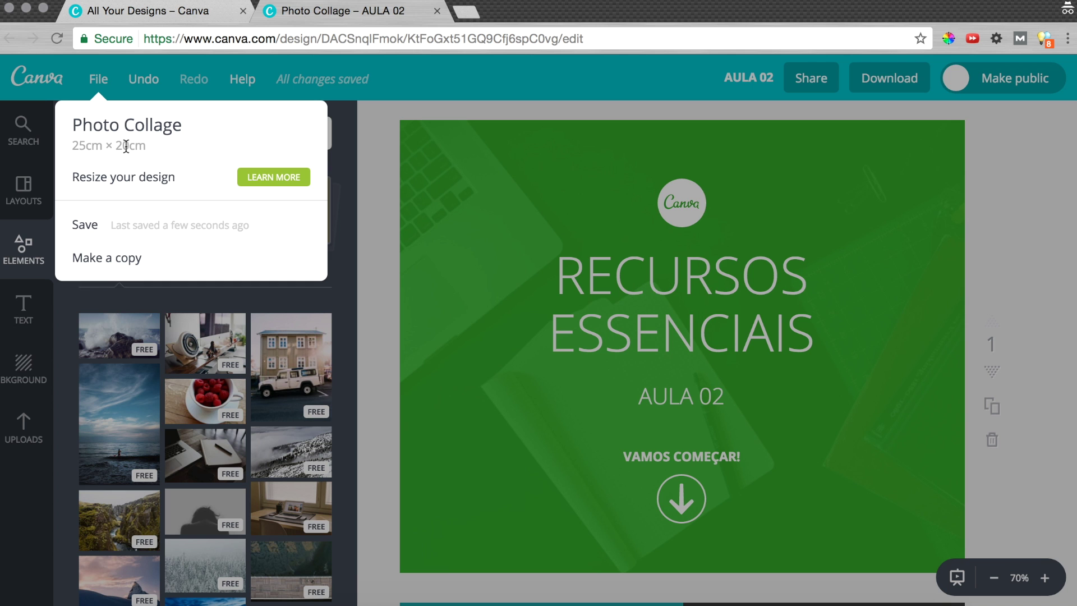
click(1012, 199)
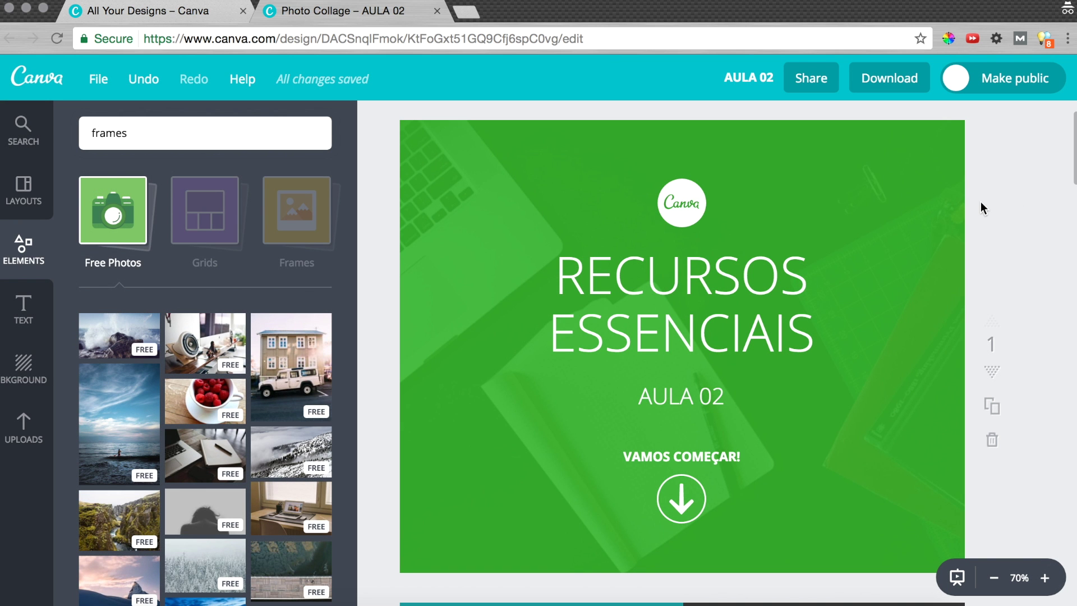
click(147, 15)
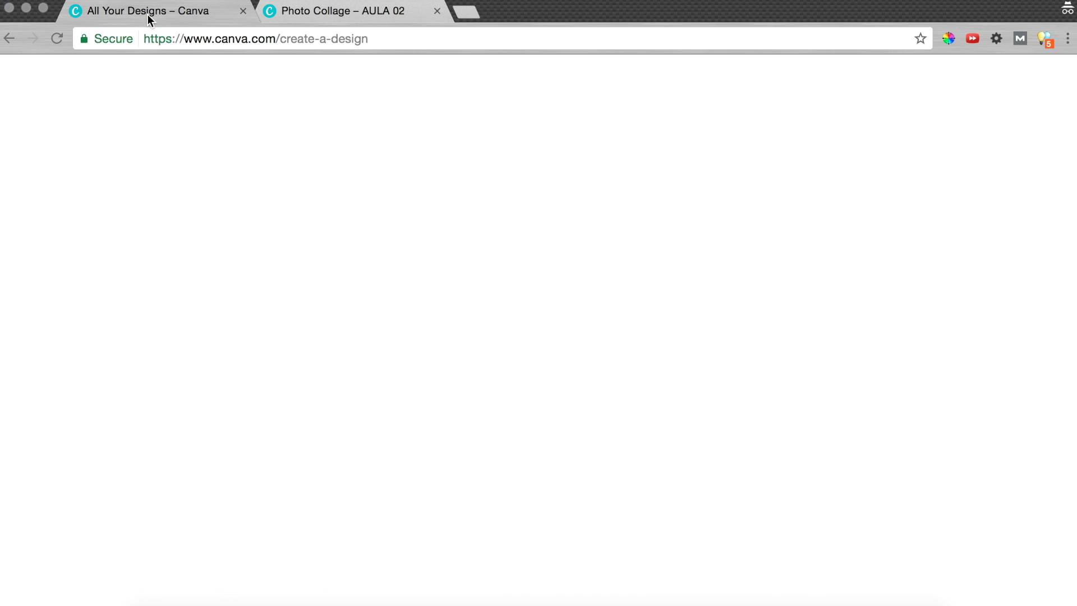
scroll(568, 324, down, 1)
scroll(568, 324, down, 2)
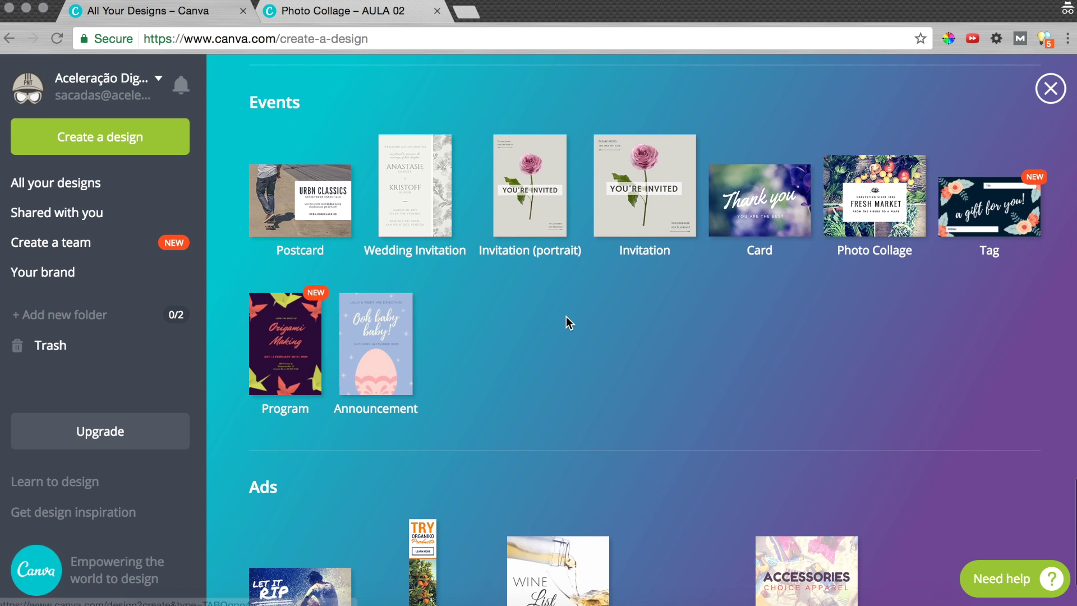
scroll(565, 320, up, 3)
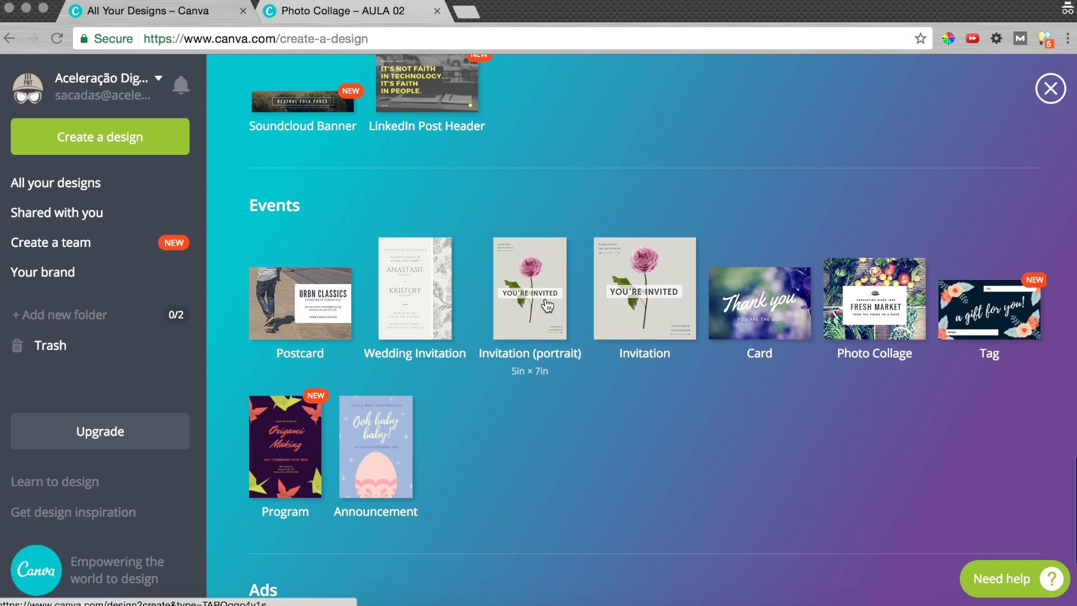
Step: Look through the Canva layouts offered for this Photo Collage design and compare them with the other design types in the catalogue
key(ctrl+Tab)
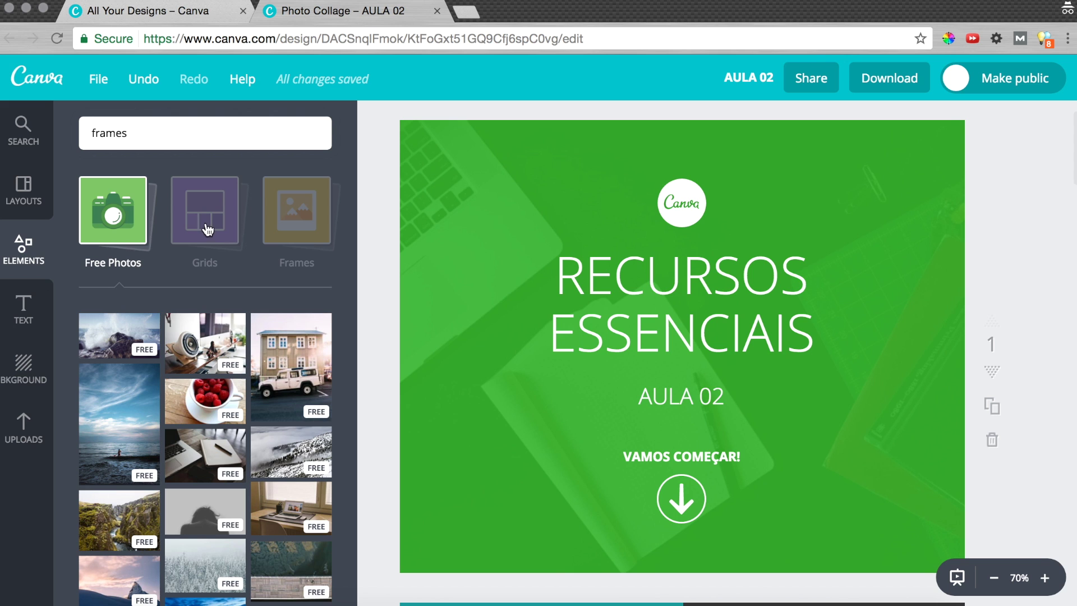
click(24, 197)
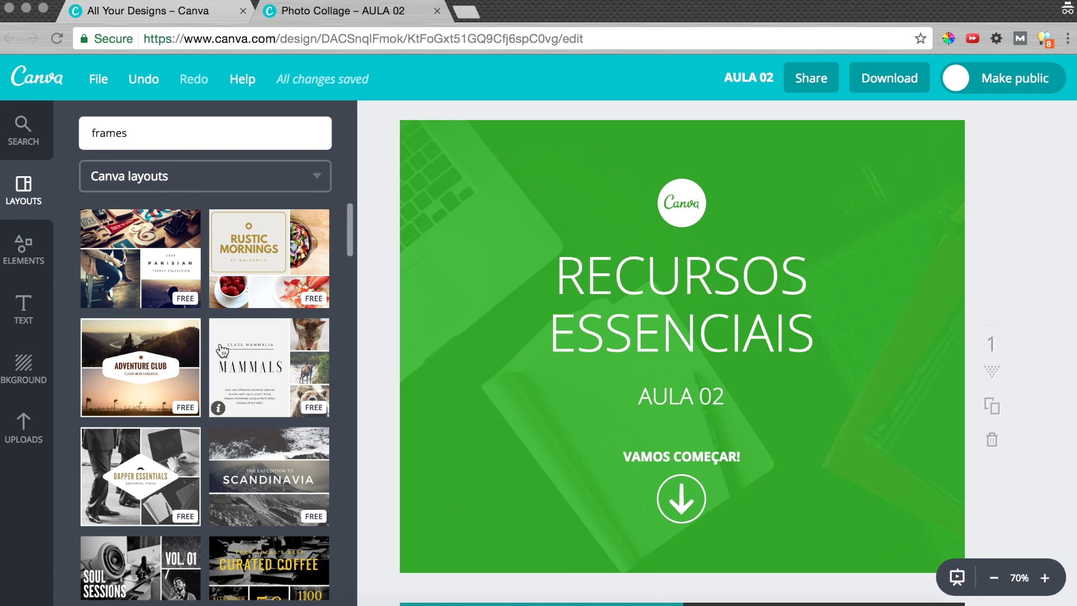
key(ctrl+shift+Tab)
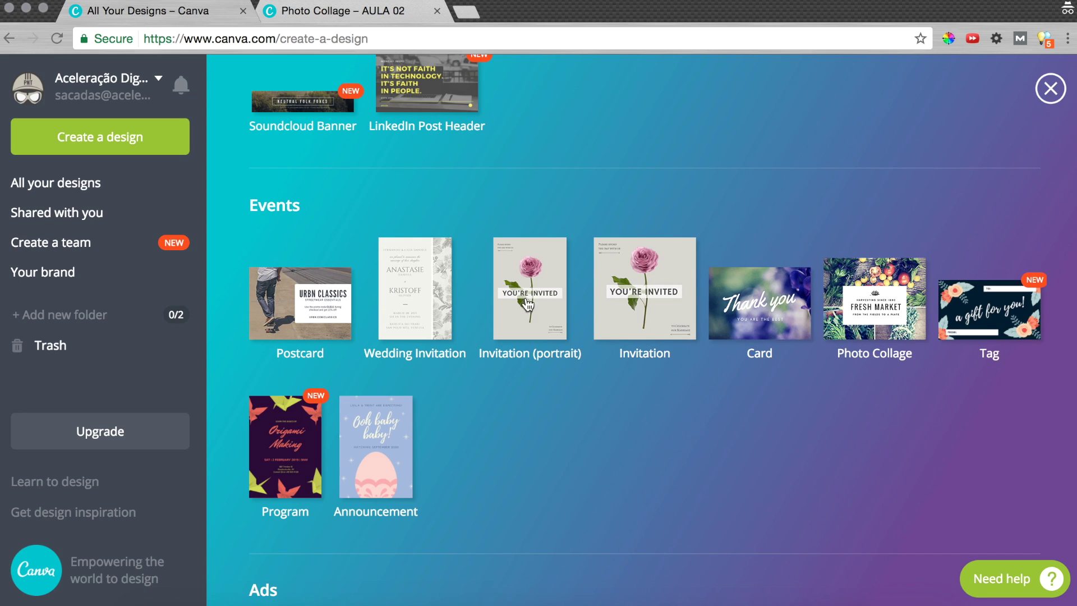
scroll(545, 313, up, 7)
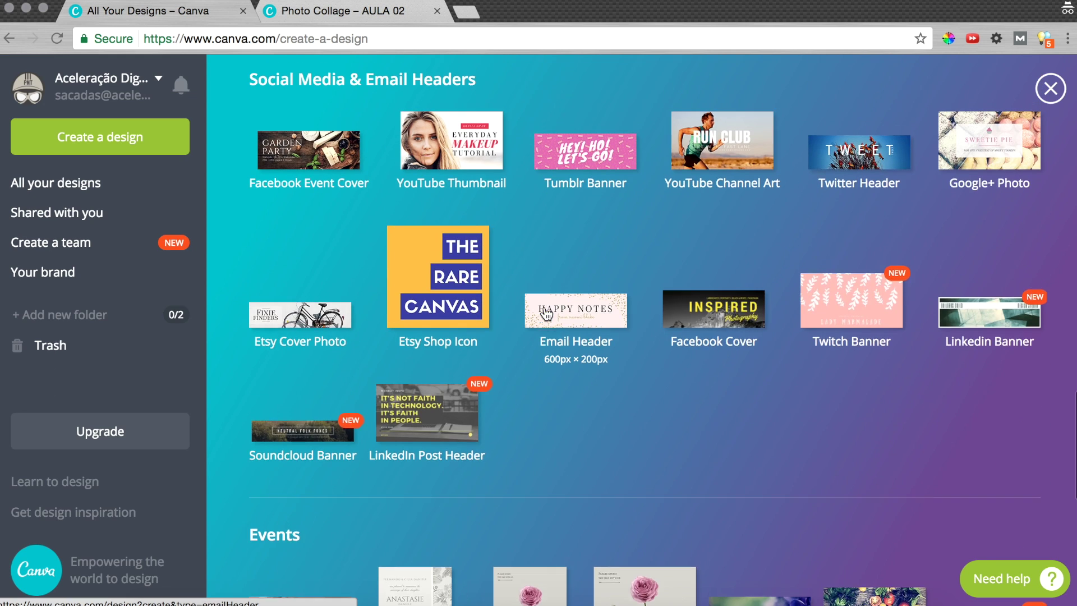
scroll(544, 306, up, 1)
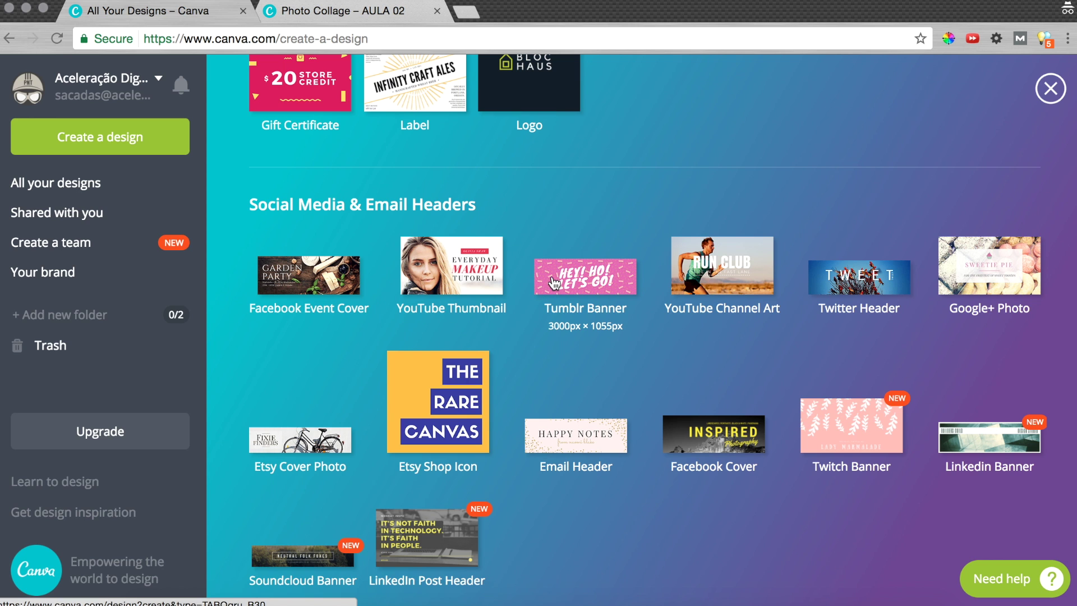
click(328, 14)
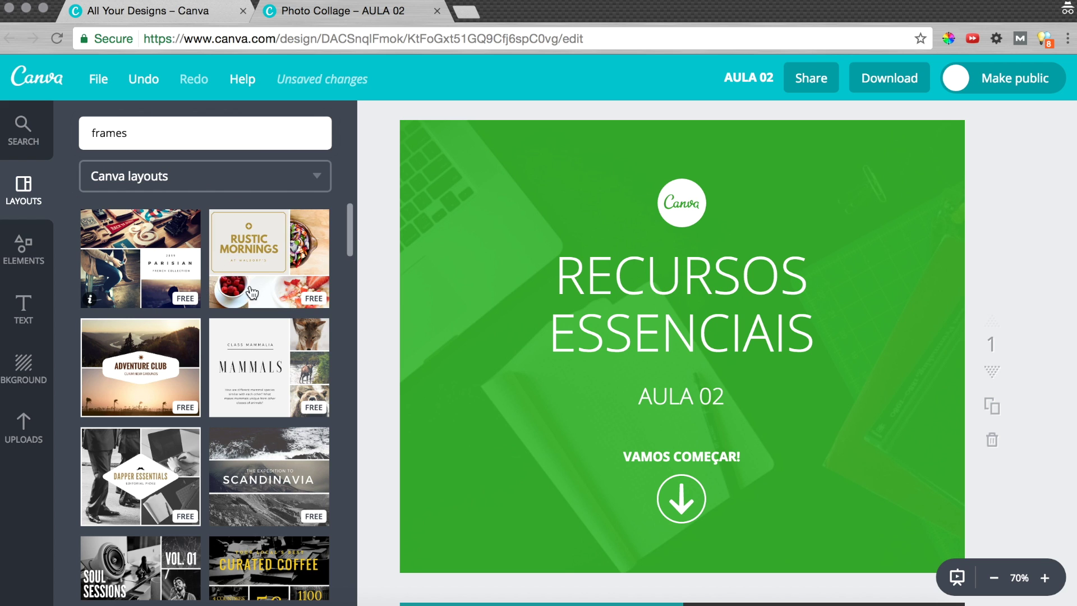
scroll(241, 364, down, 1)
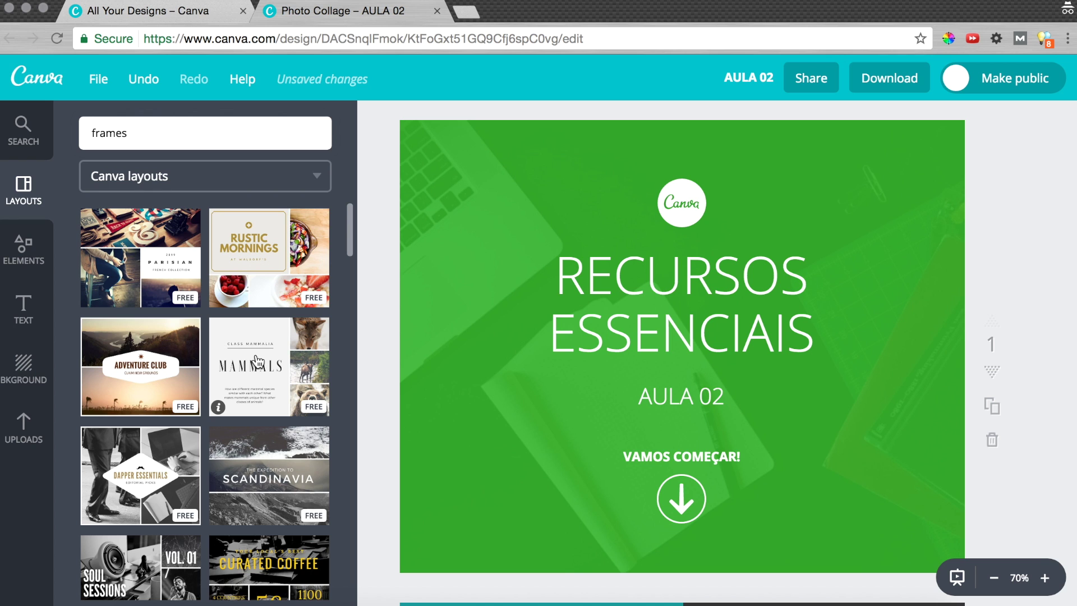
scroll(254, 360, down, 3)
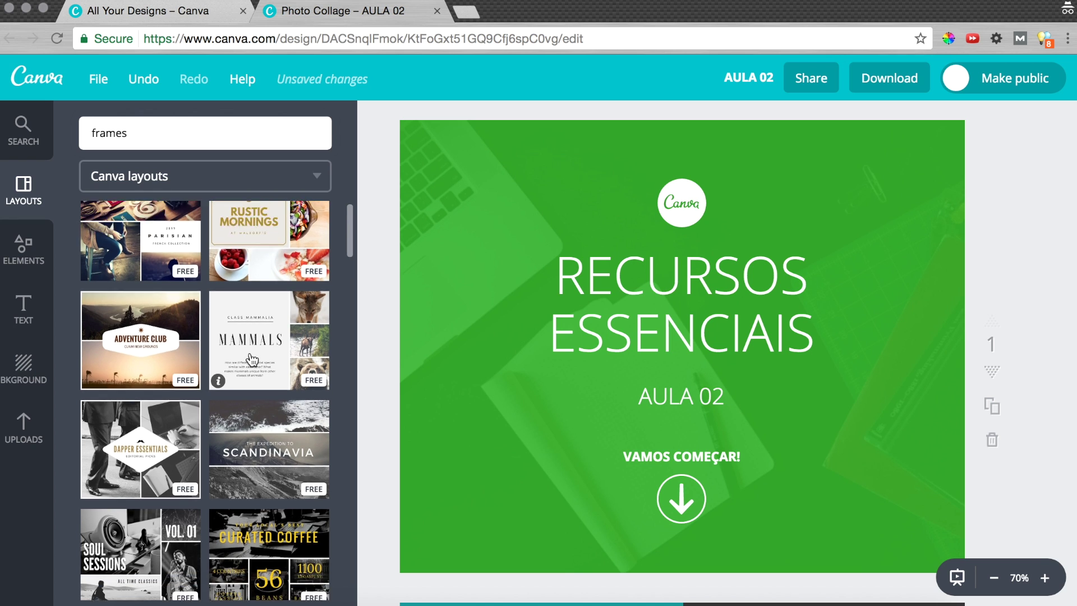